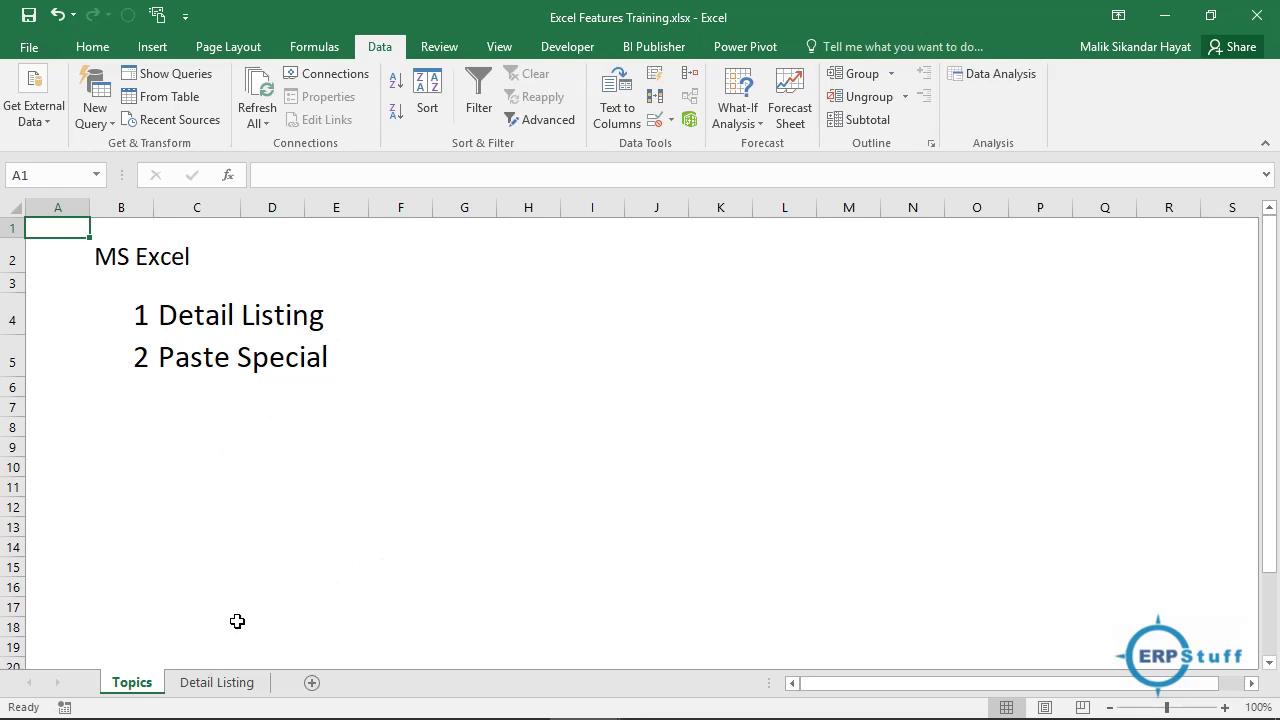
click(217, 683)
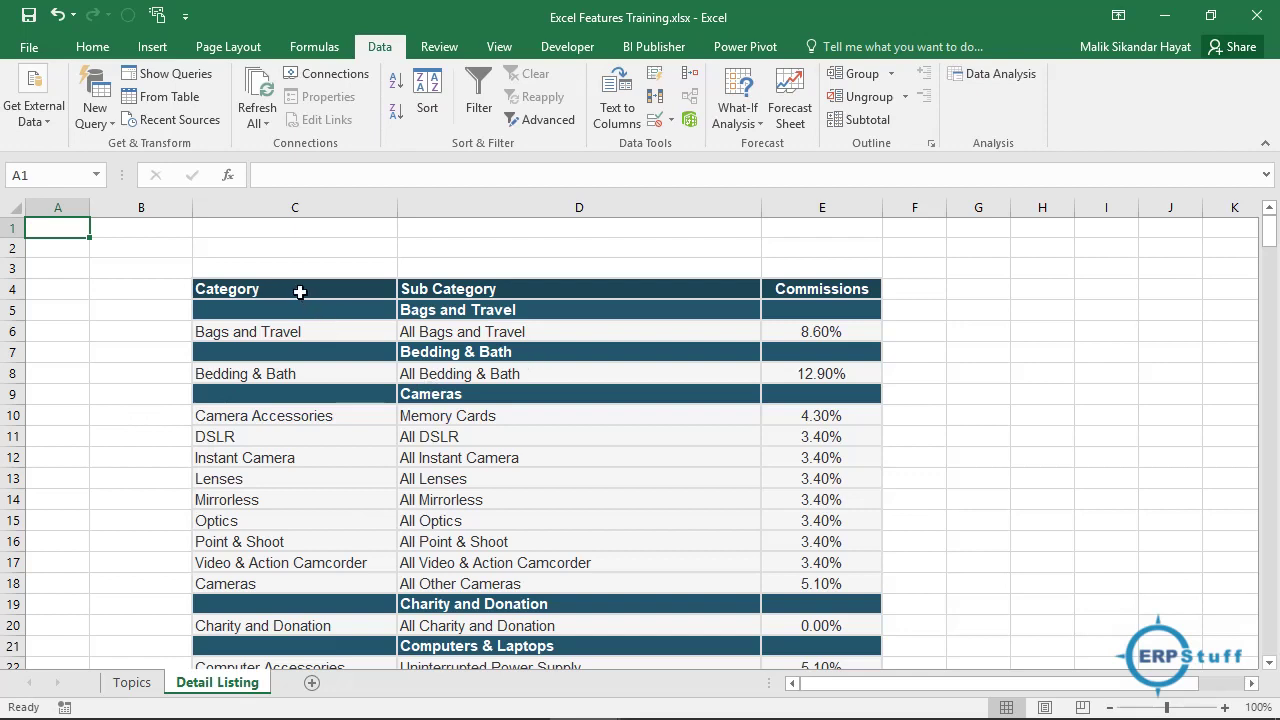
drag(443, 393, 478, 407)
drag(240, 437, 886, 450)
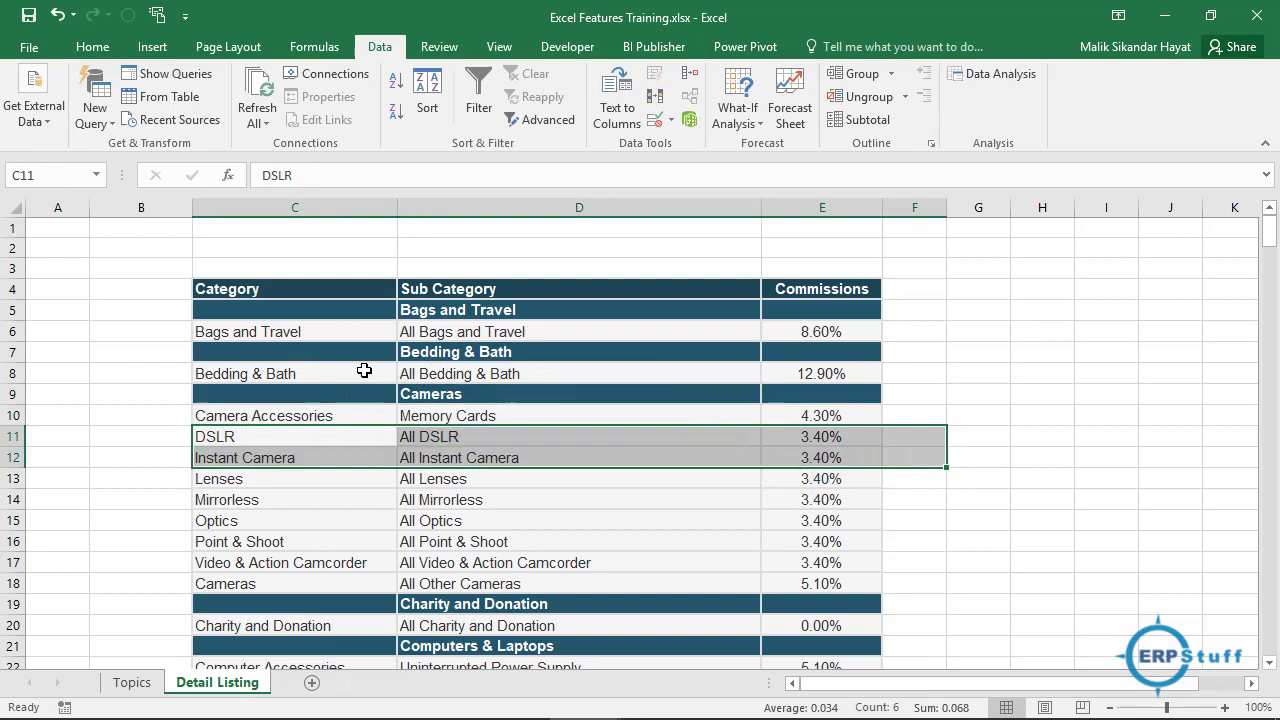
click(353, 371)
key(Right)
key(Right)
key(Down)
key(Down)
key(Down)
key(Down)
key(Down)
key(Down)
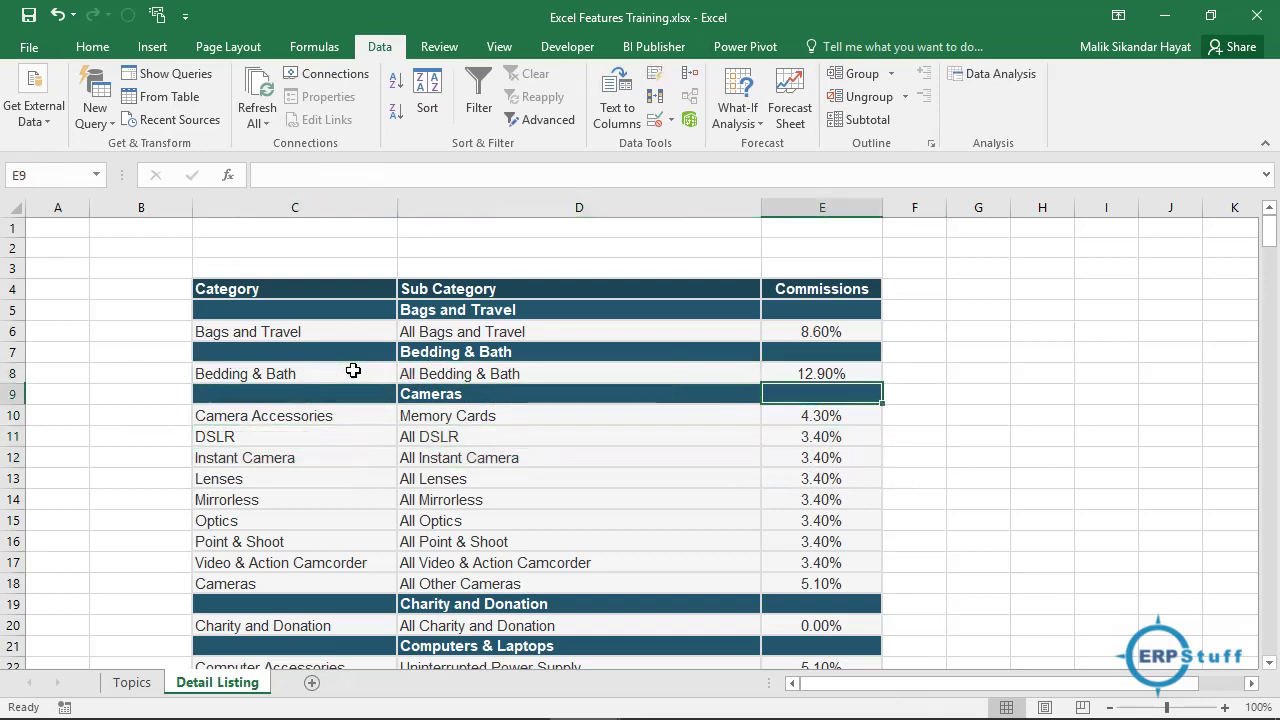
key(Down)
key(Down)
key(Down)
key(Down)
key(Down)
key(Down)
key(Down)
key(Down)
key(Down)
key(Down)
key(Down)
key(Down)
key(Down)
key(Down)
key(Down)
key(Down)
key(Down)
key(Down)
key(Down)
key(Down)
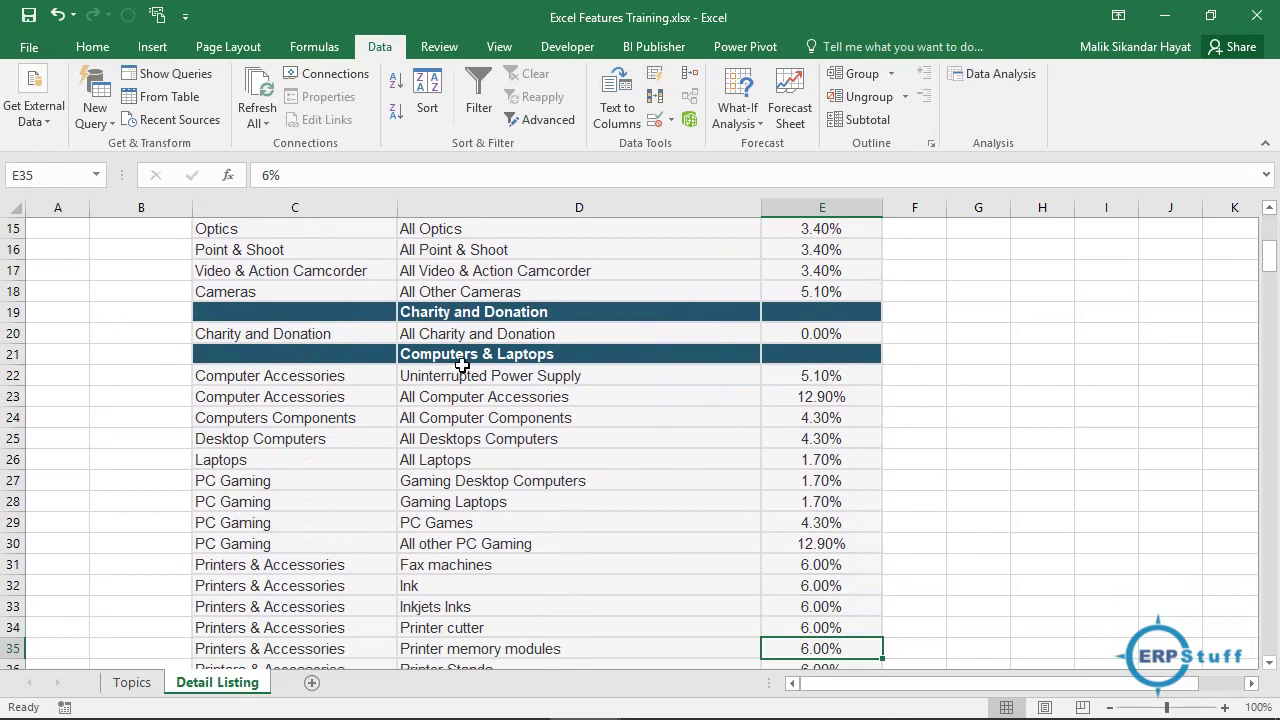
click(278, 440)
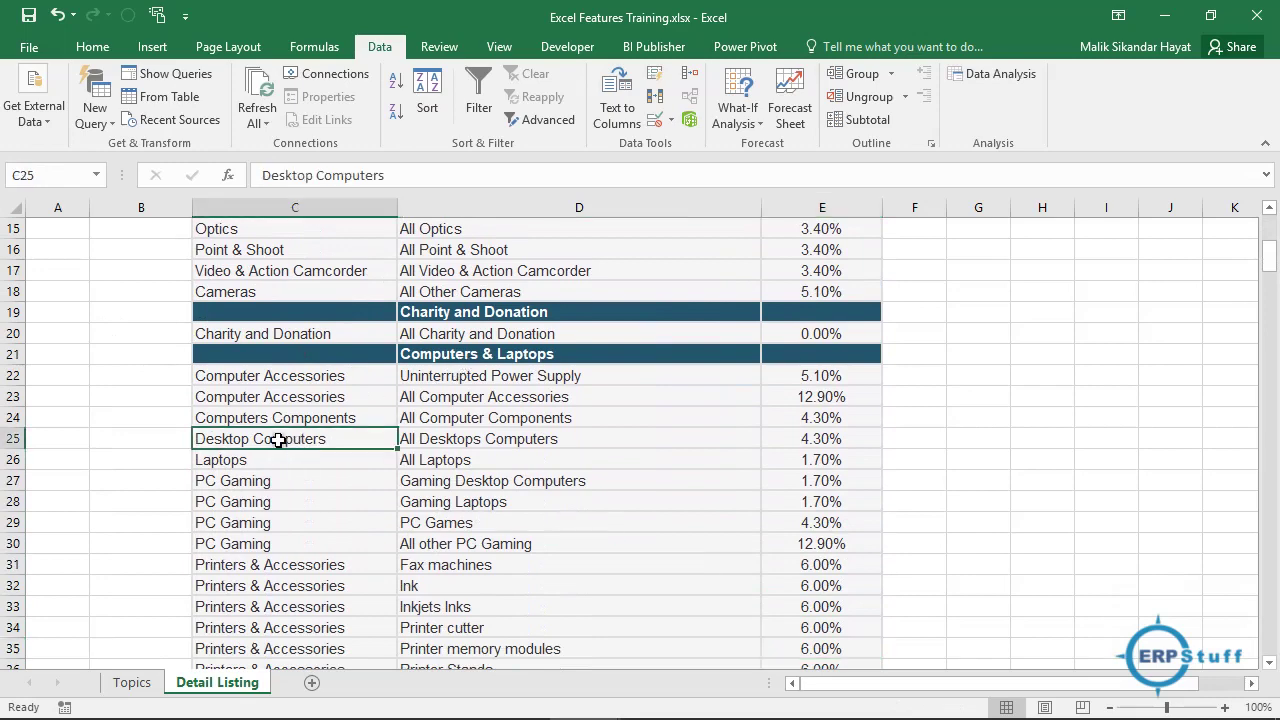
key(ctrl+Up)
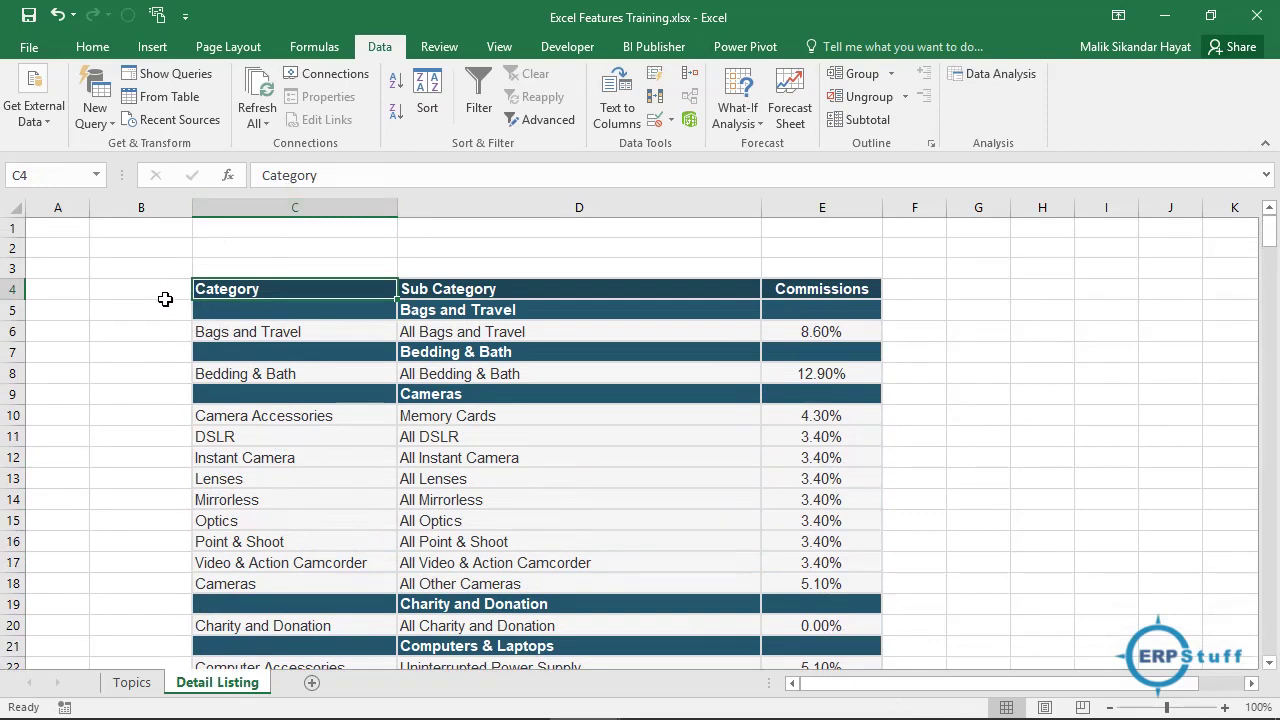
Type the heading Categories into B4
click(165, 297)
text(Ca)
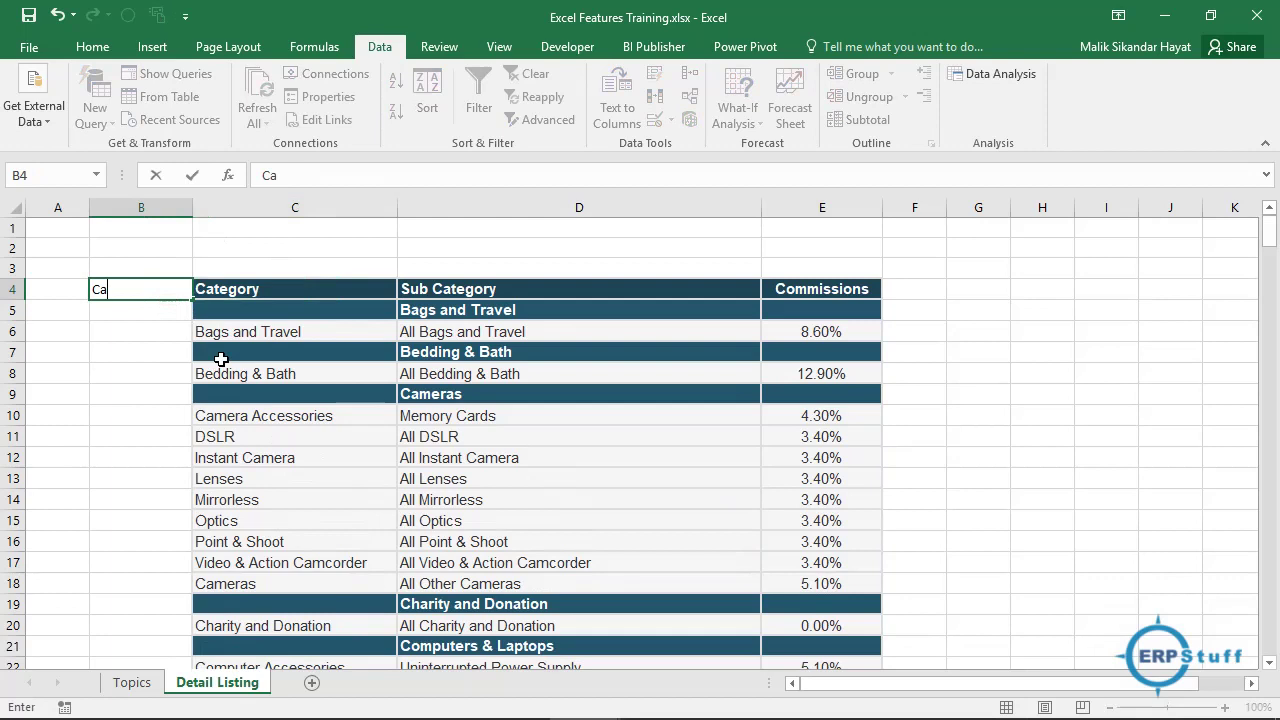
text(tegories)
key(Return)
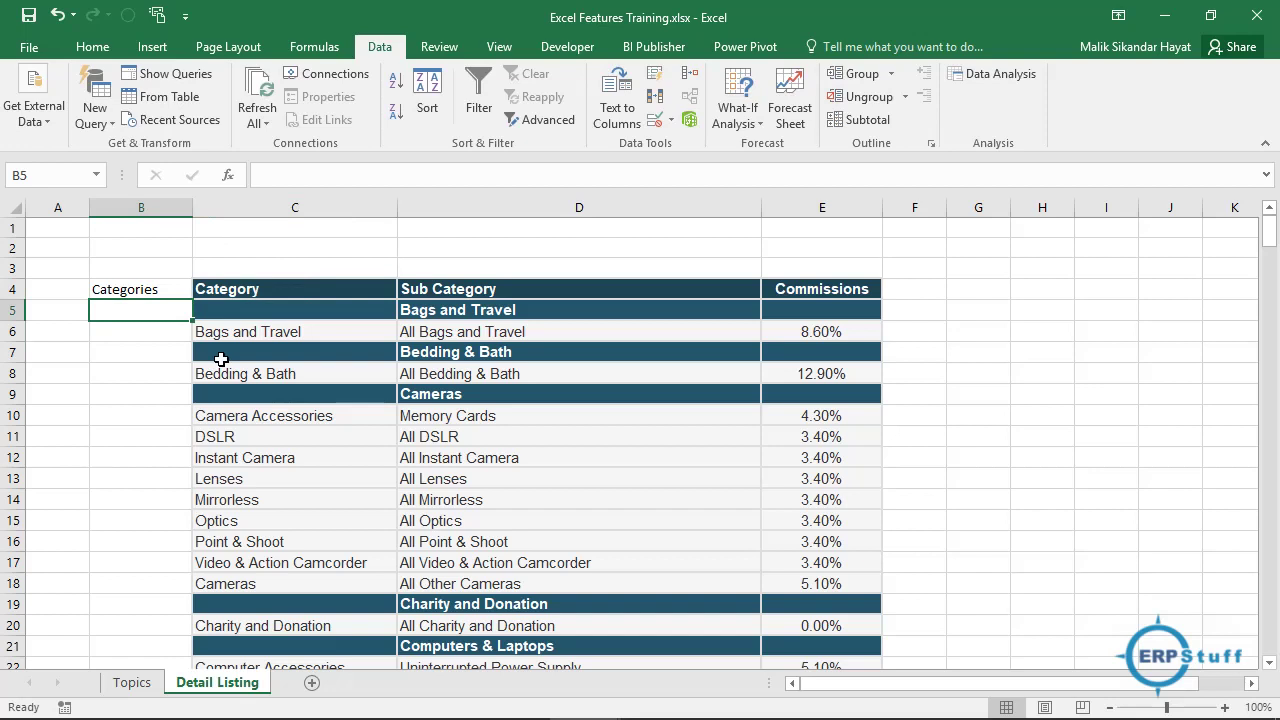
Enter the formula =IF(C5="",D5,B4) in B5
text(=)
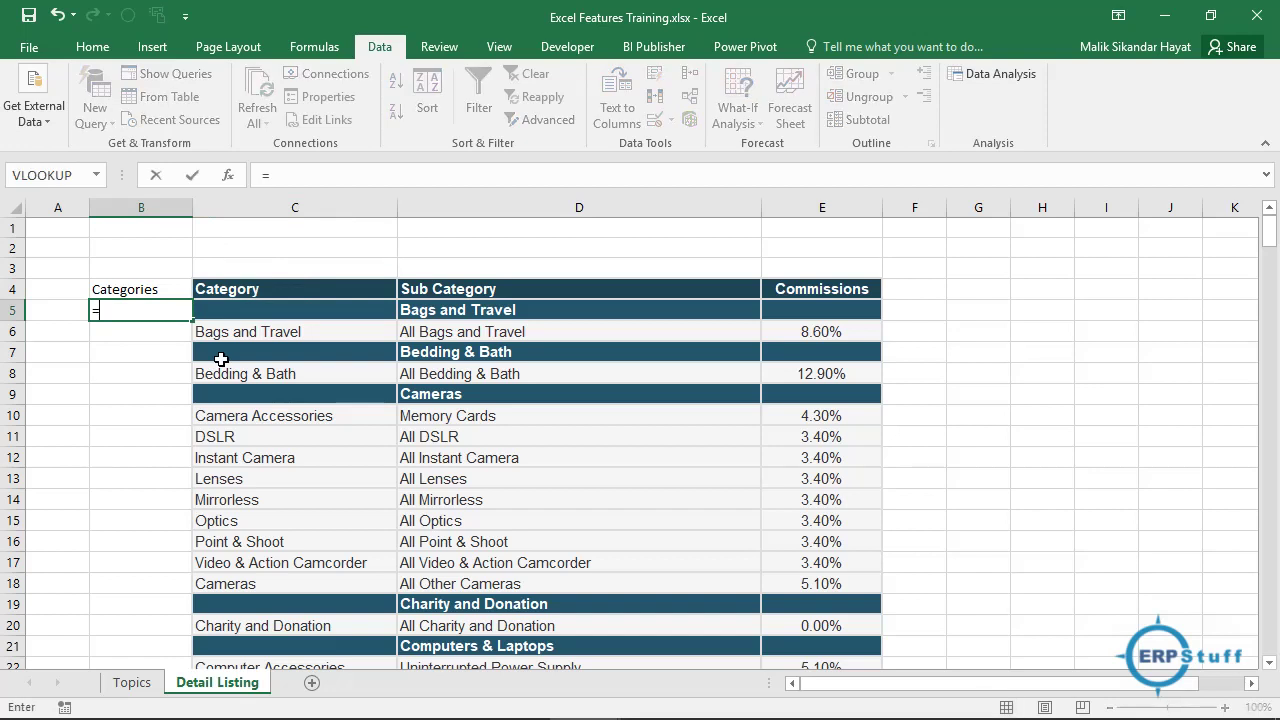
text(if)
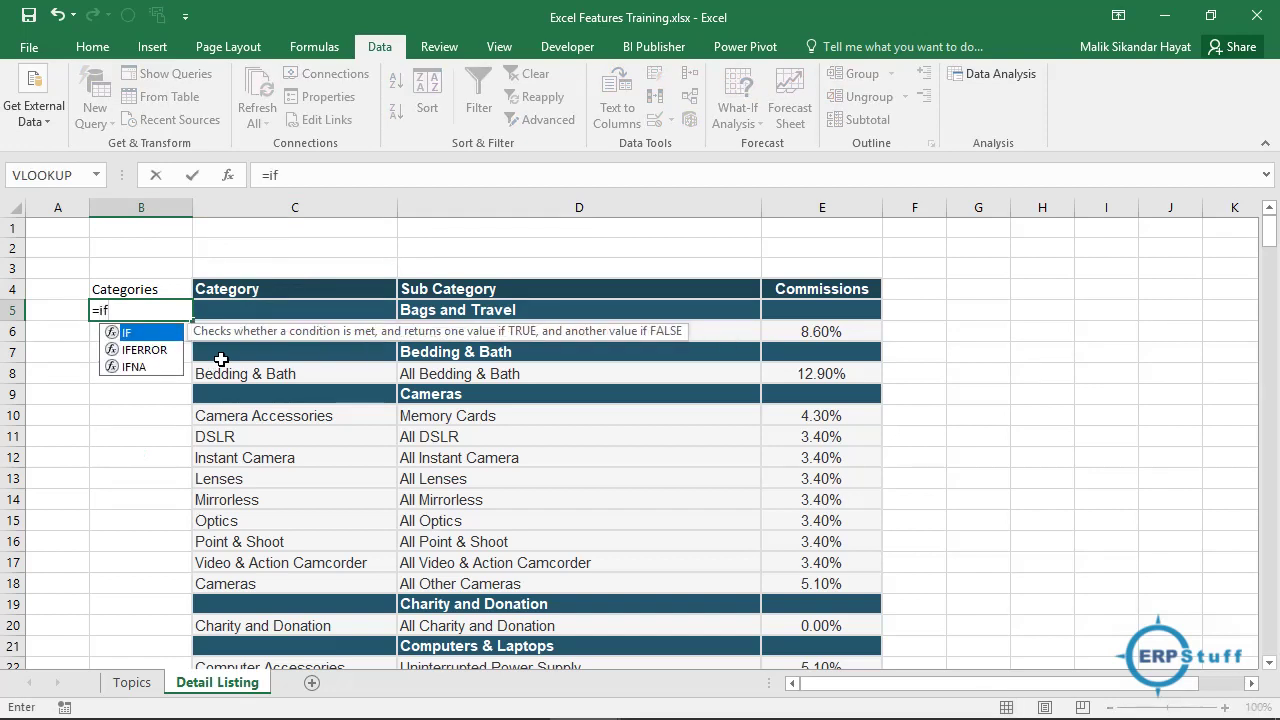
text(()
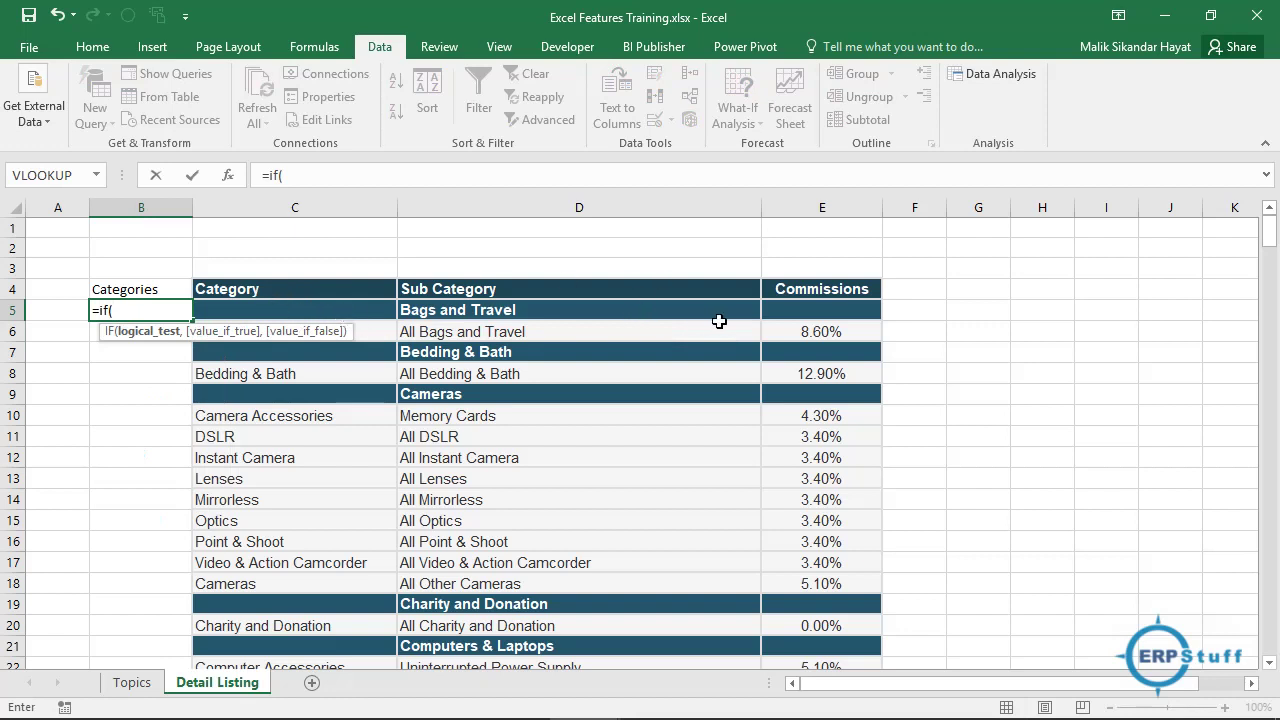
click(284, 312)
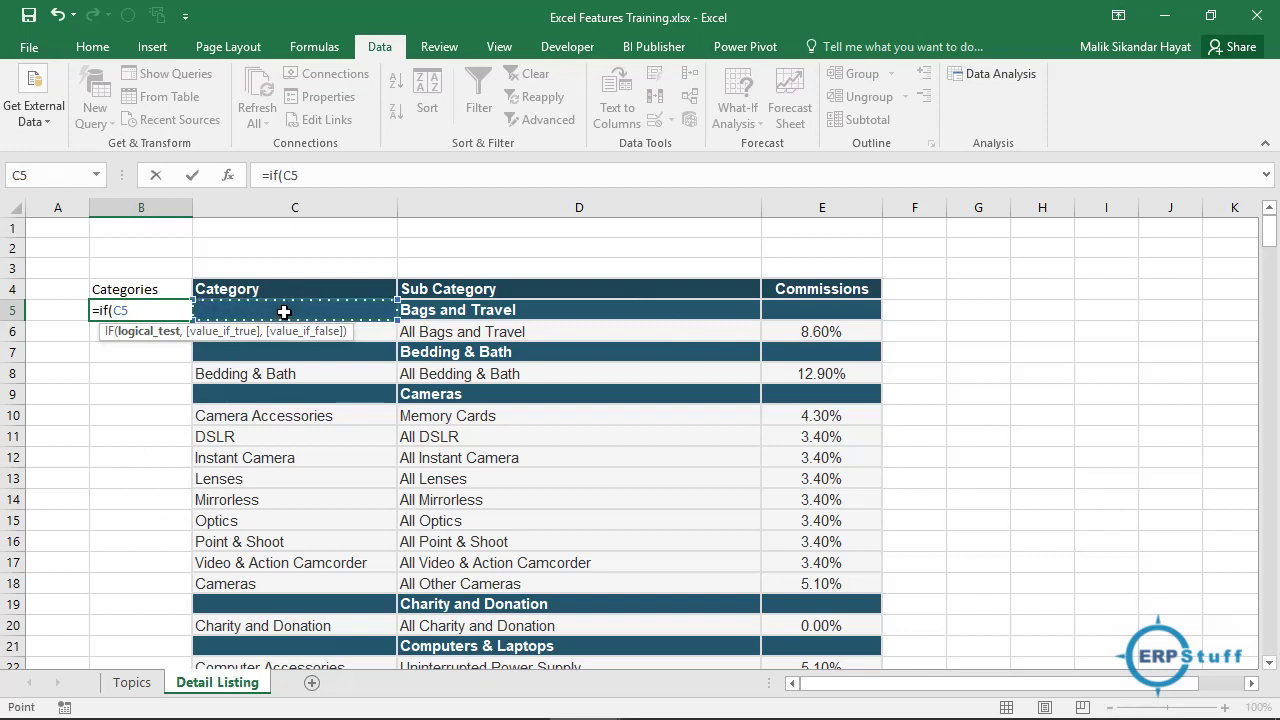
text(=)
text("")
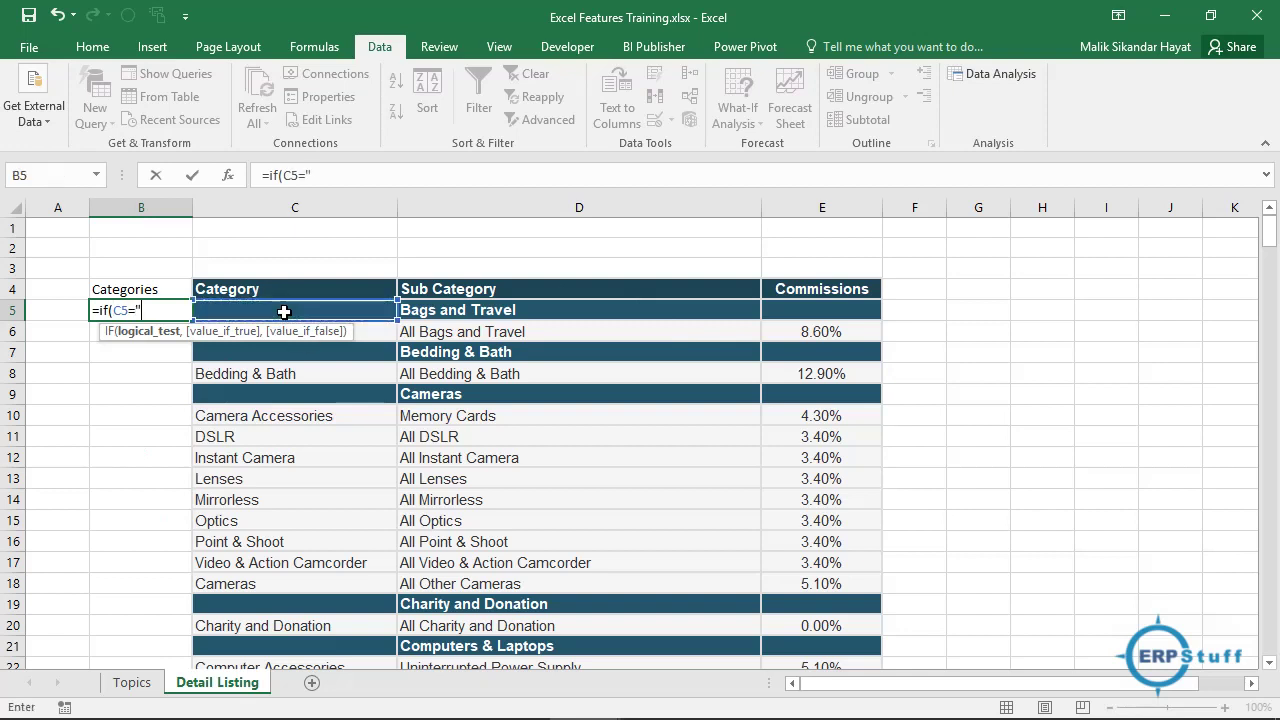
text(,)
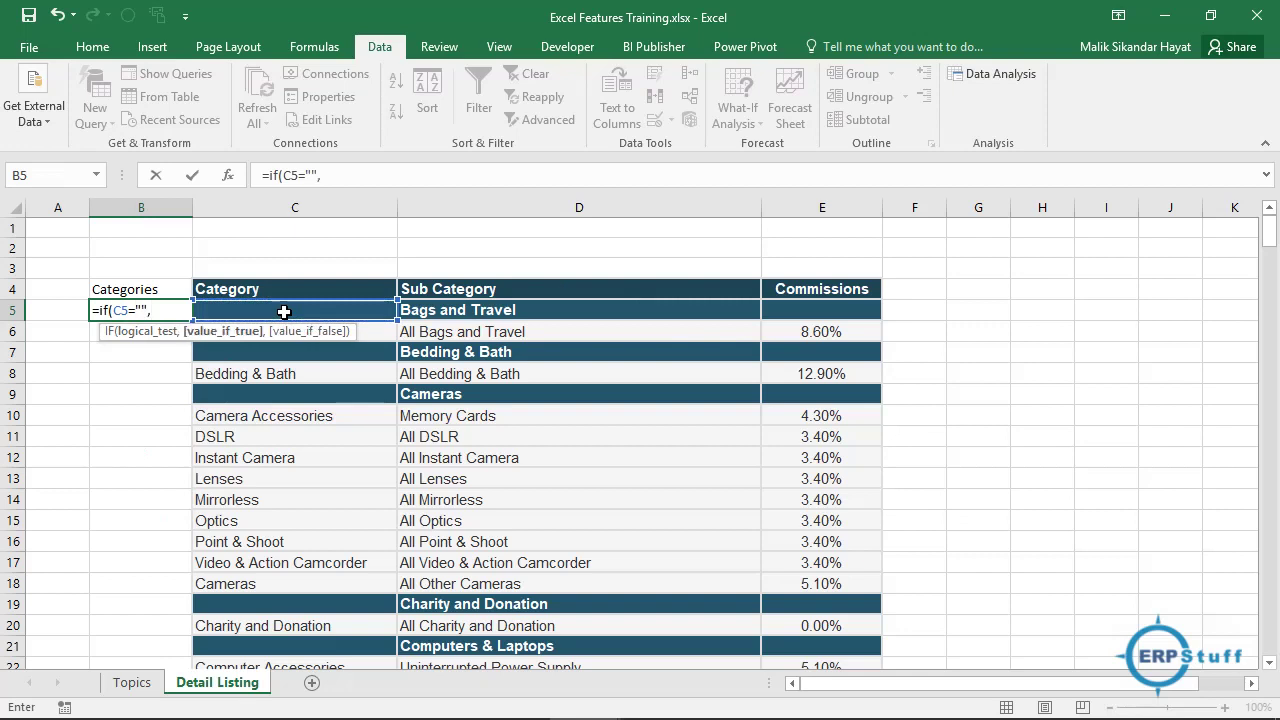
click(438, 312)
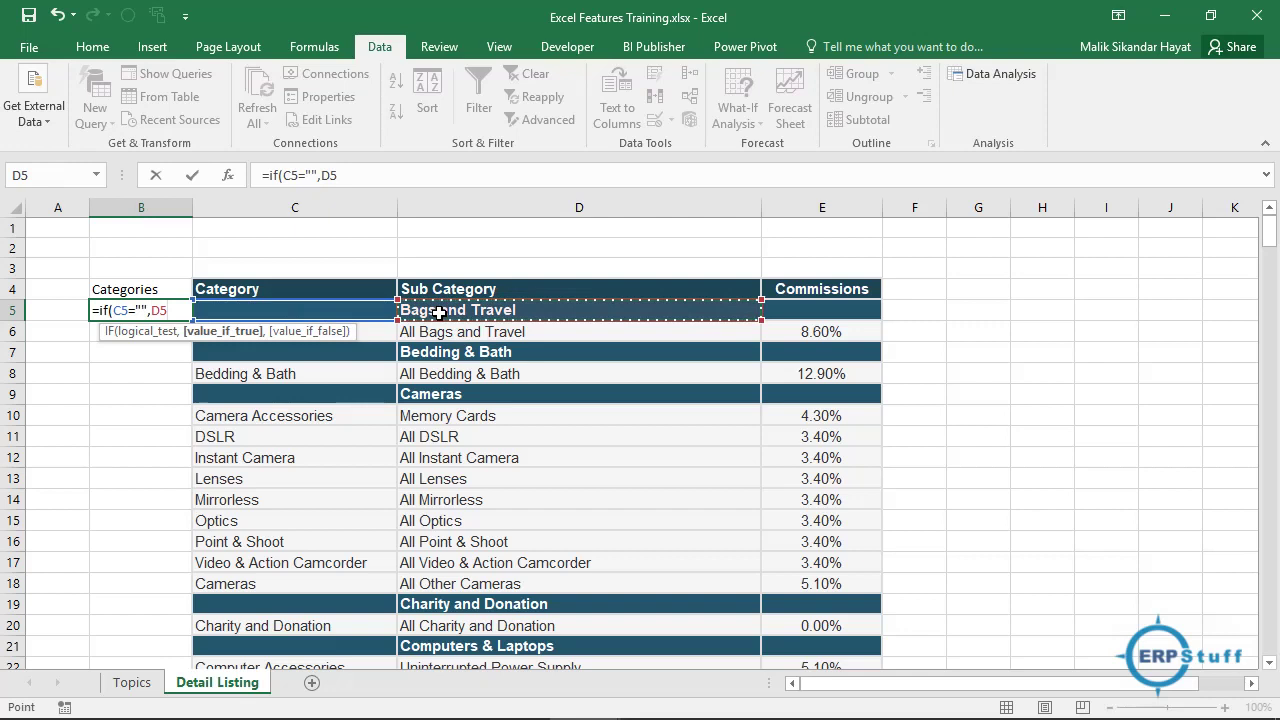
text(,)
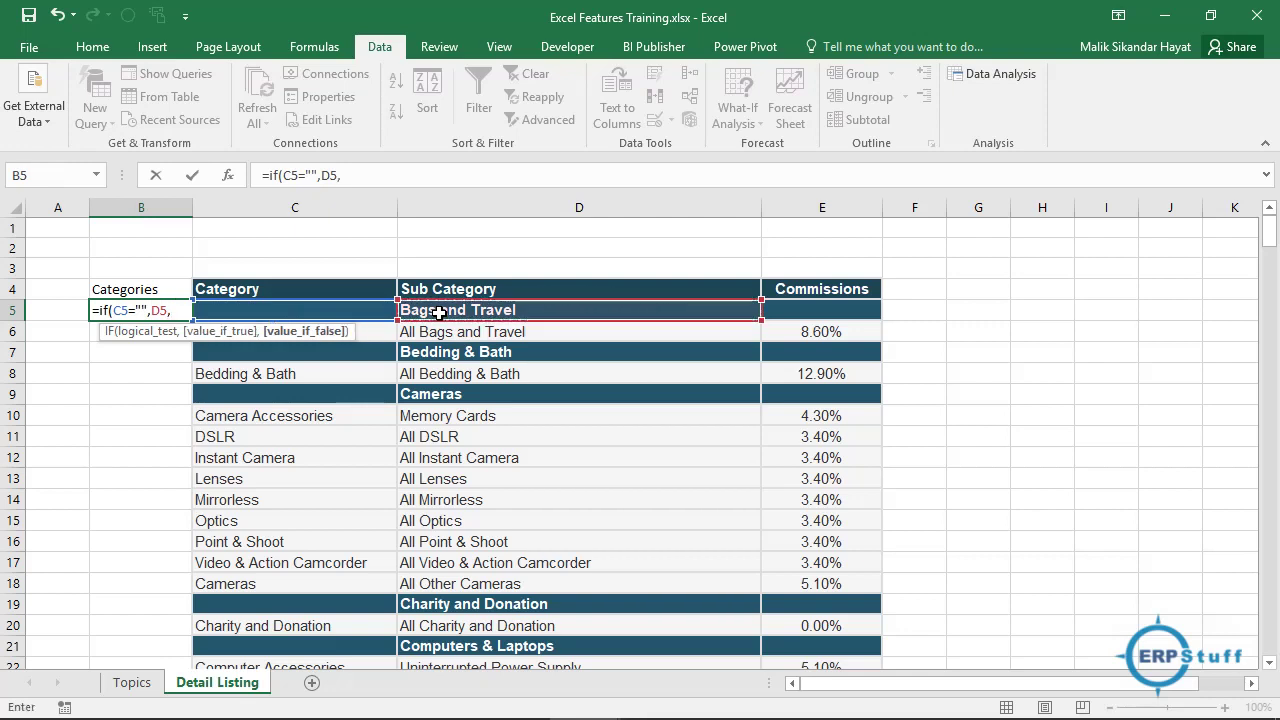
click(158, 288)
text())
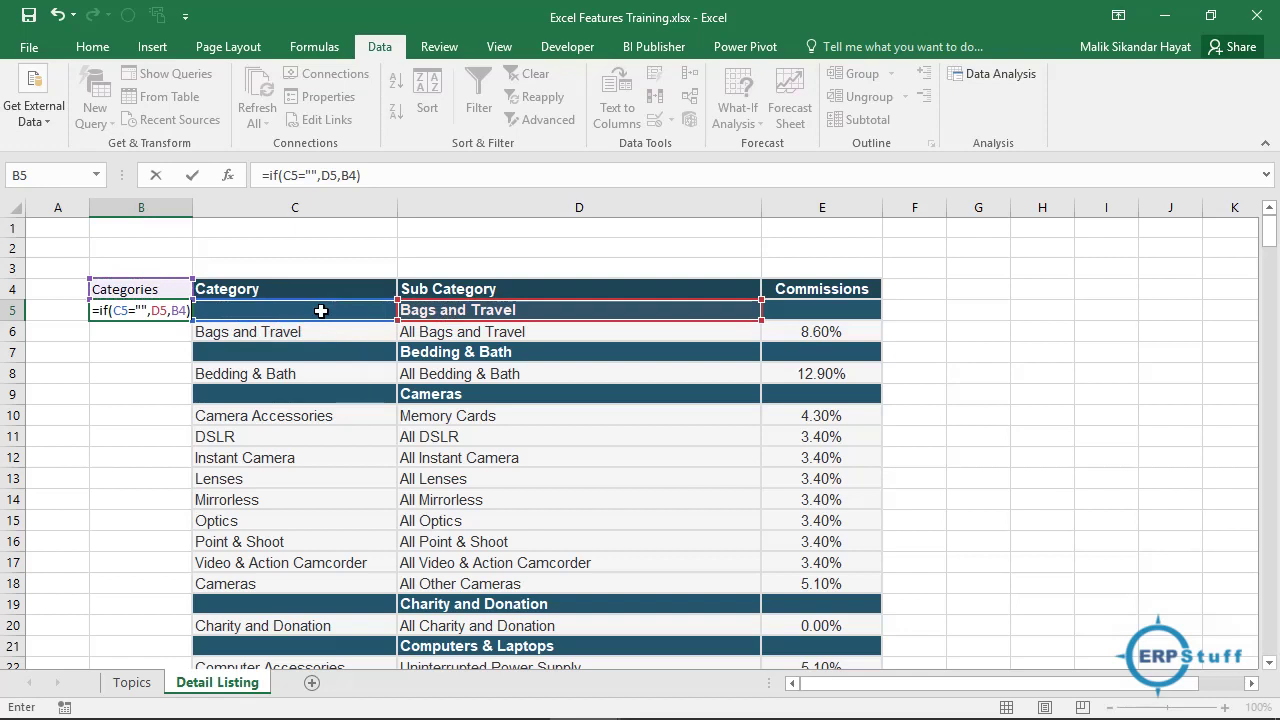
Confirm the B5 formula and fill it down the whole of column B
key(Return)
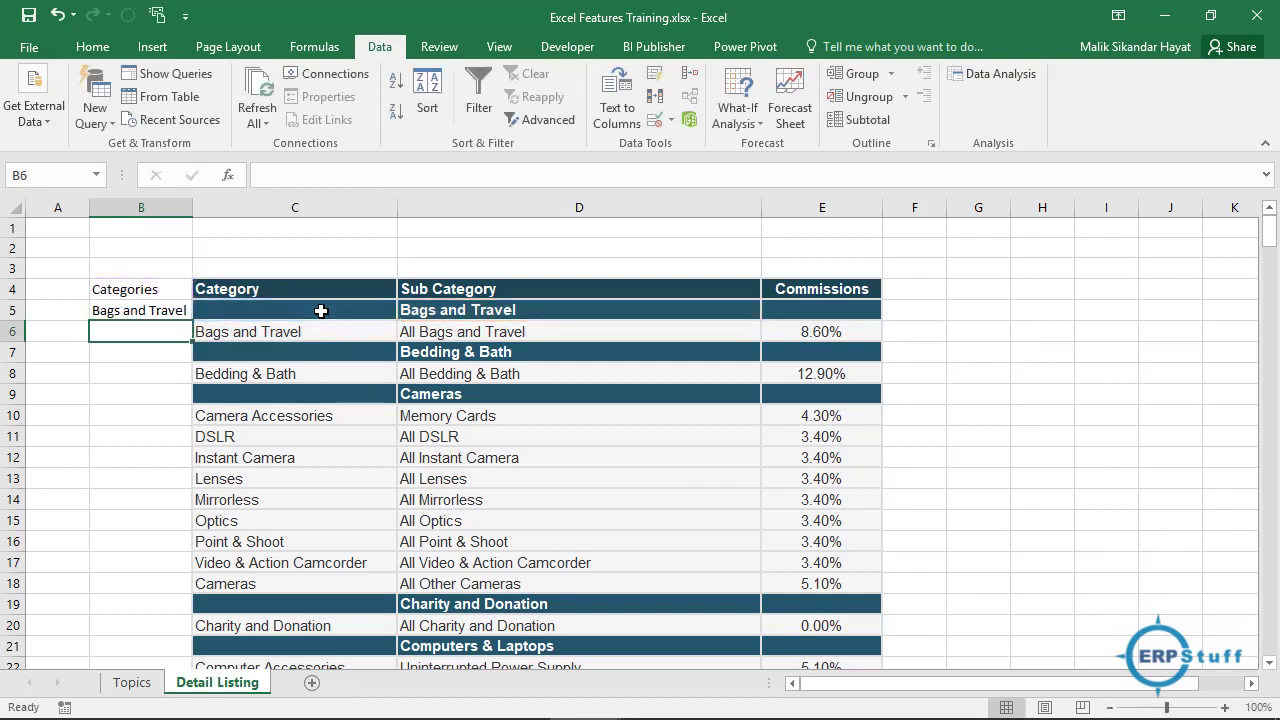
key(Up)
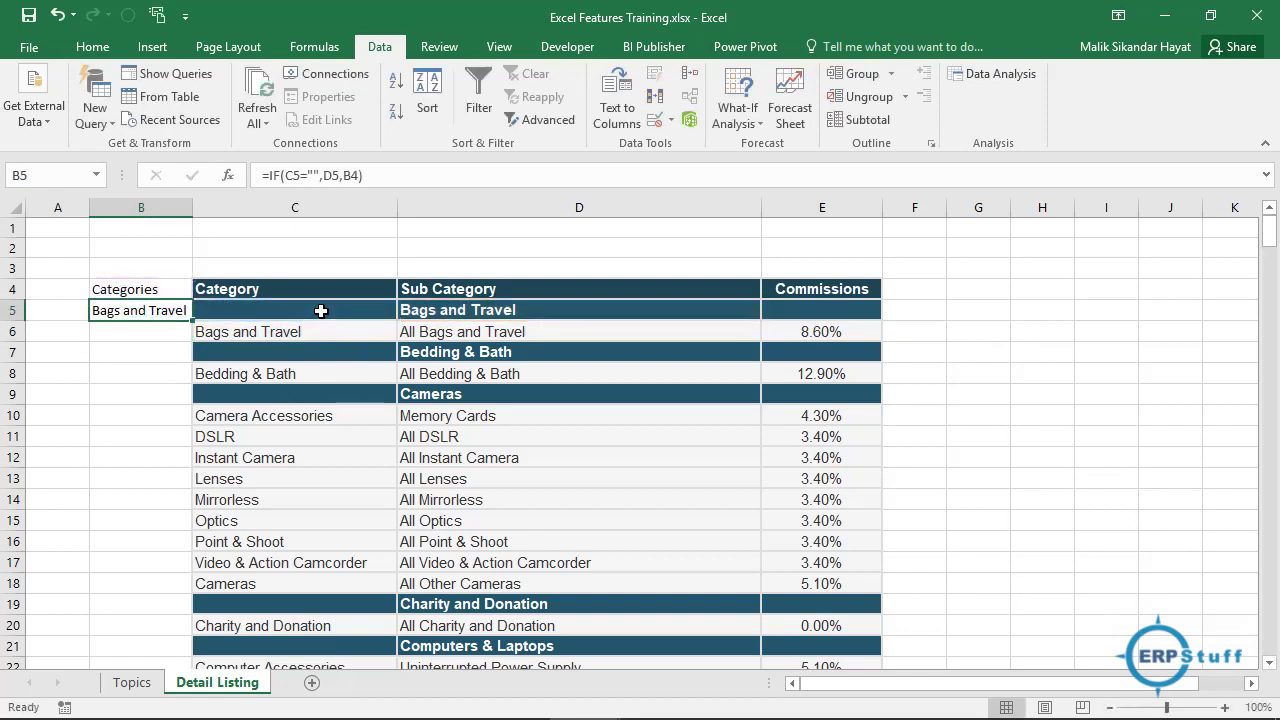
double_click(191, 320)
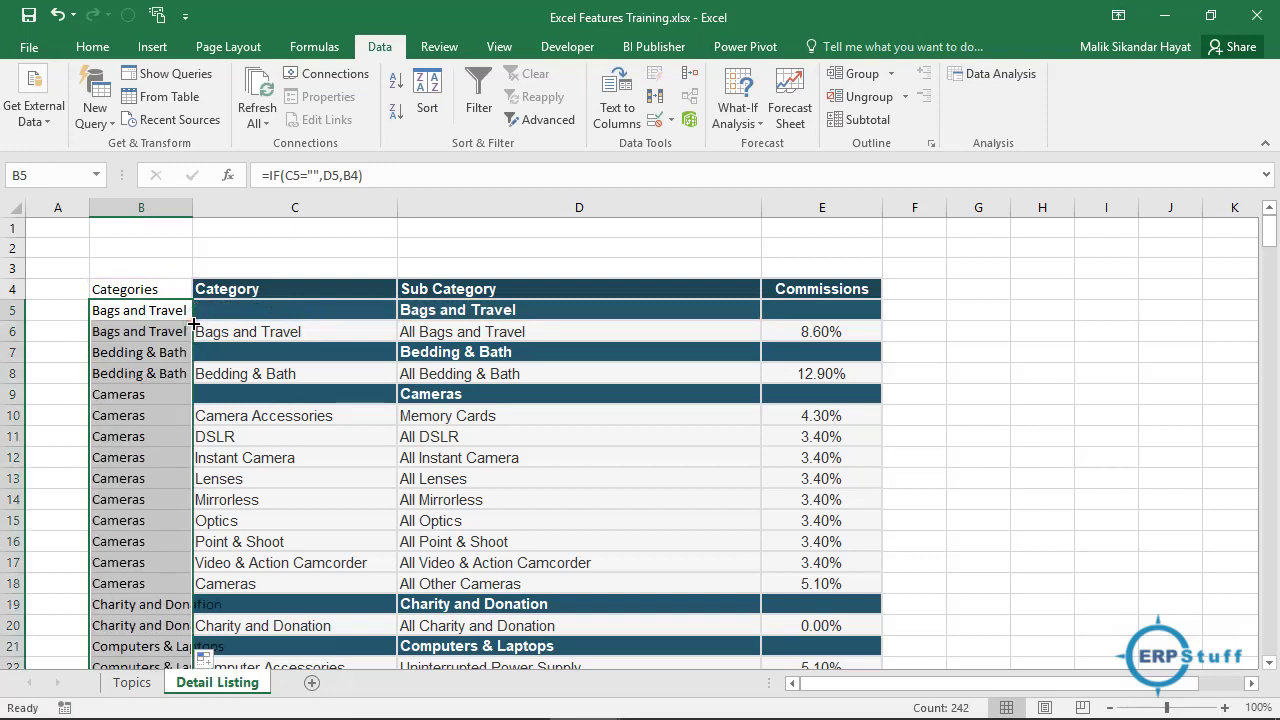
Check the filled column B formulas and the Cameras heading and product rows
click(126, 460)
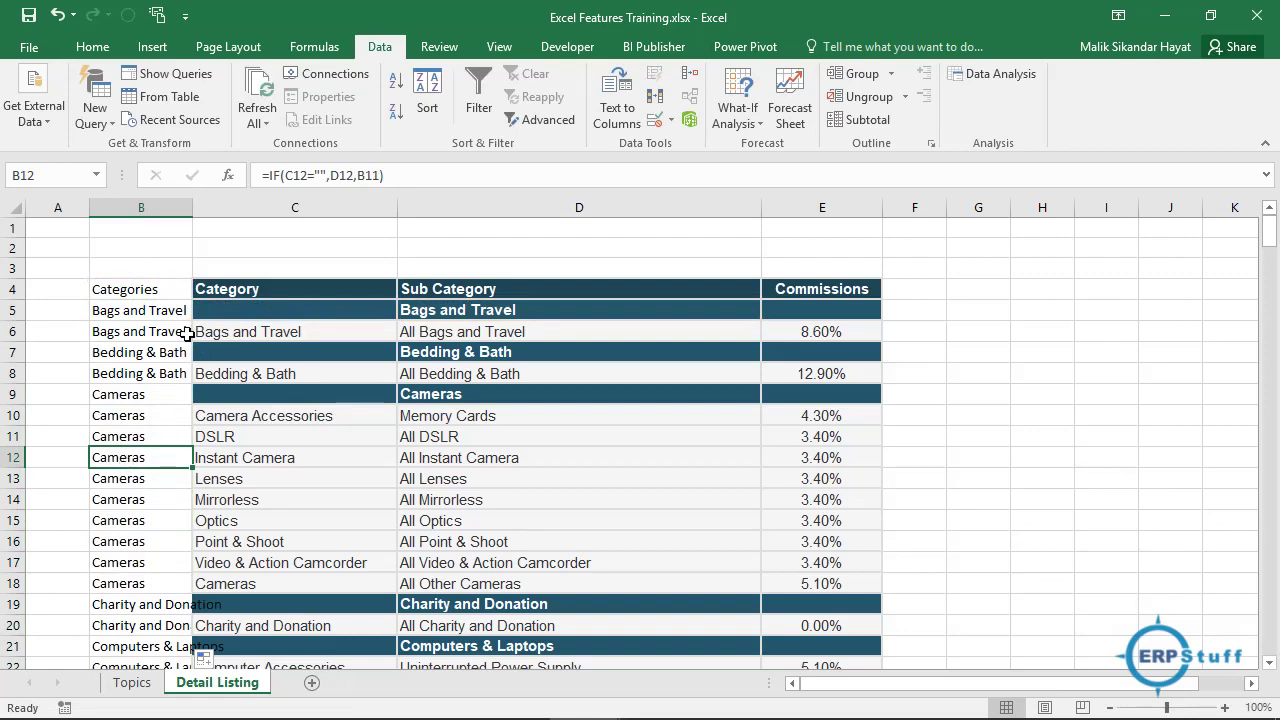
click(152, 289)
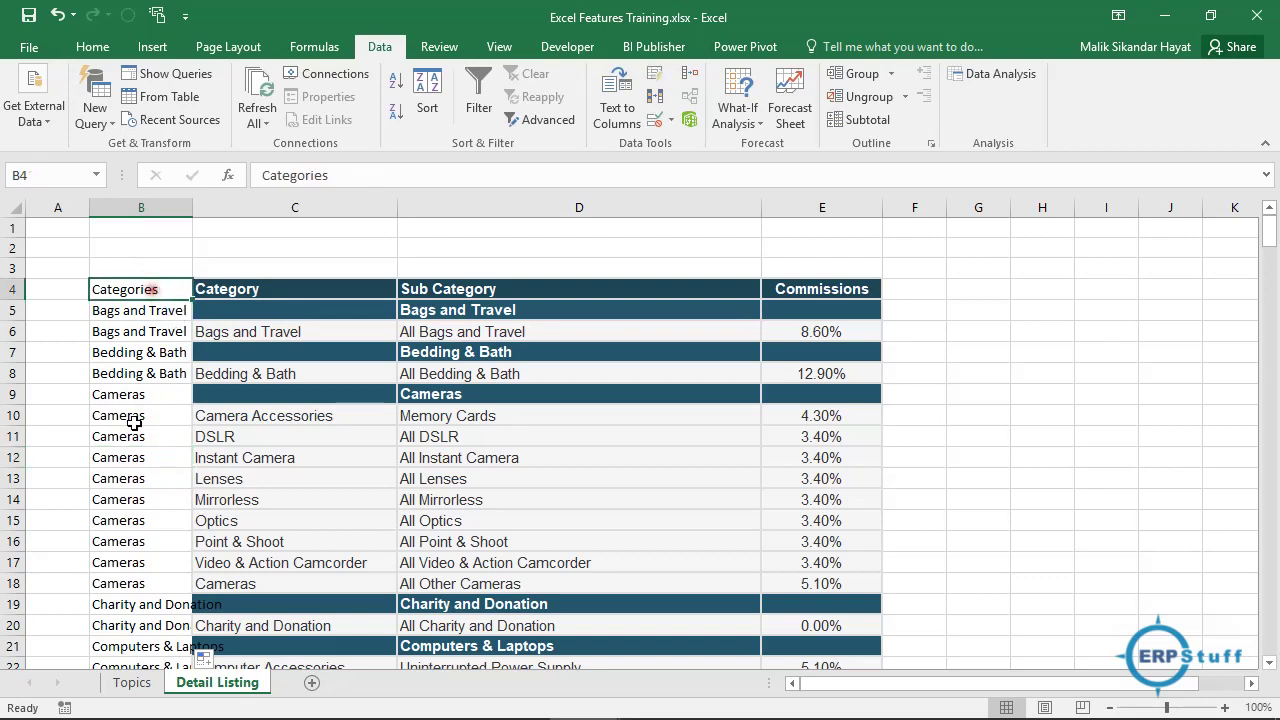
click(131, 491)
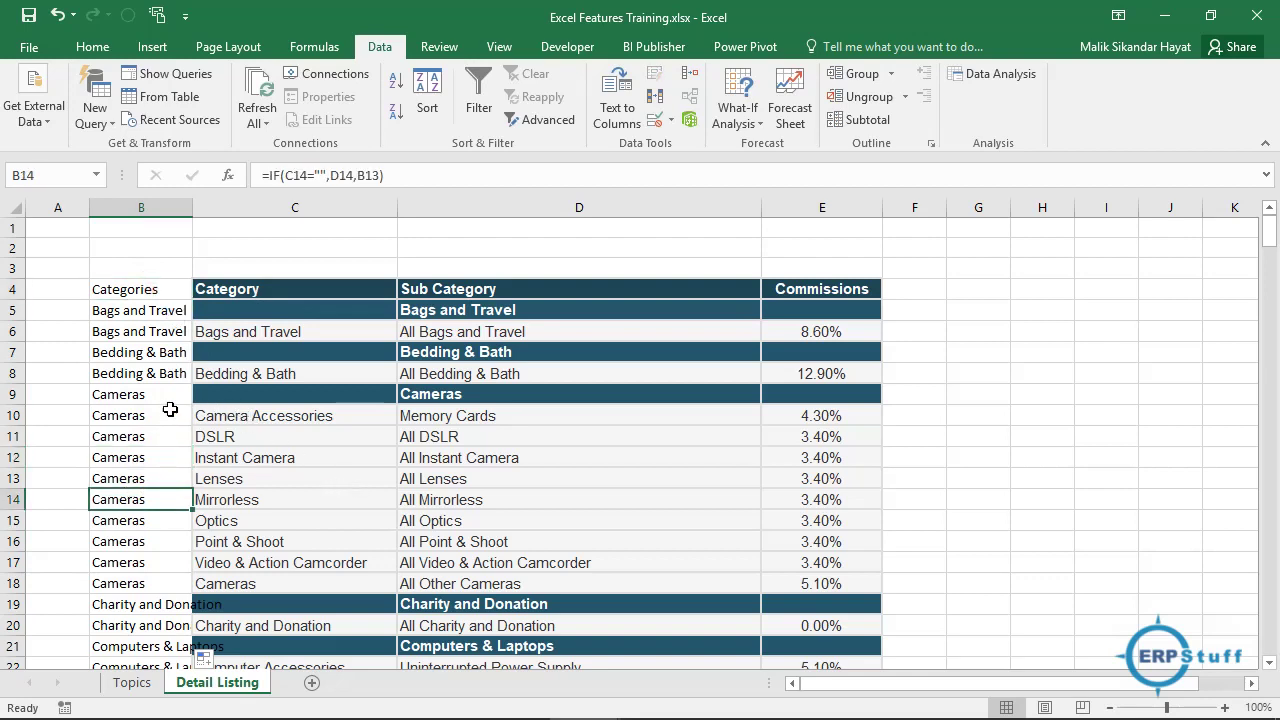
drag(161, 400, 737, 626)
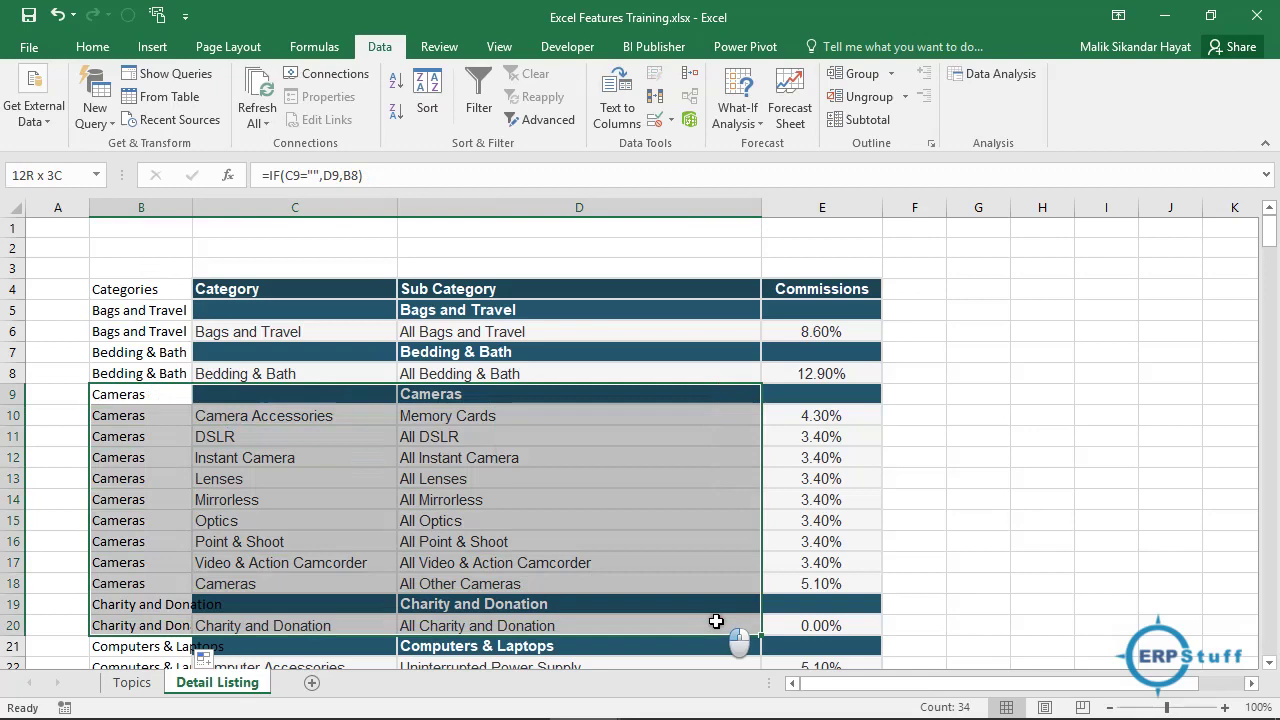
click(414, 402)
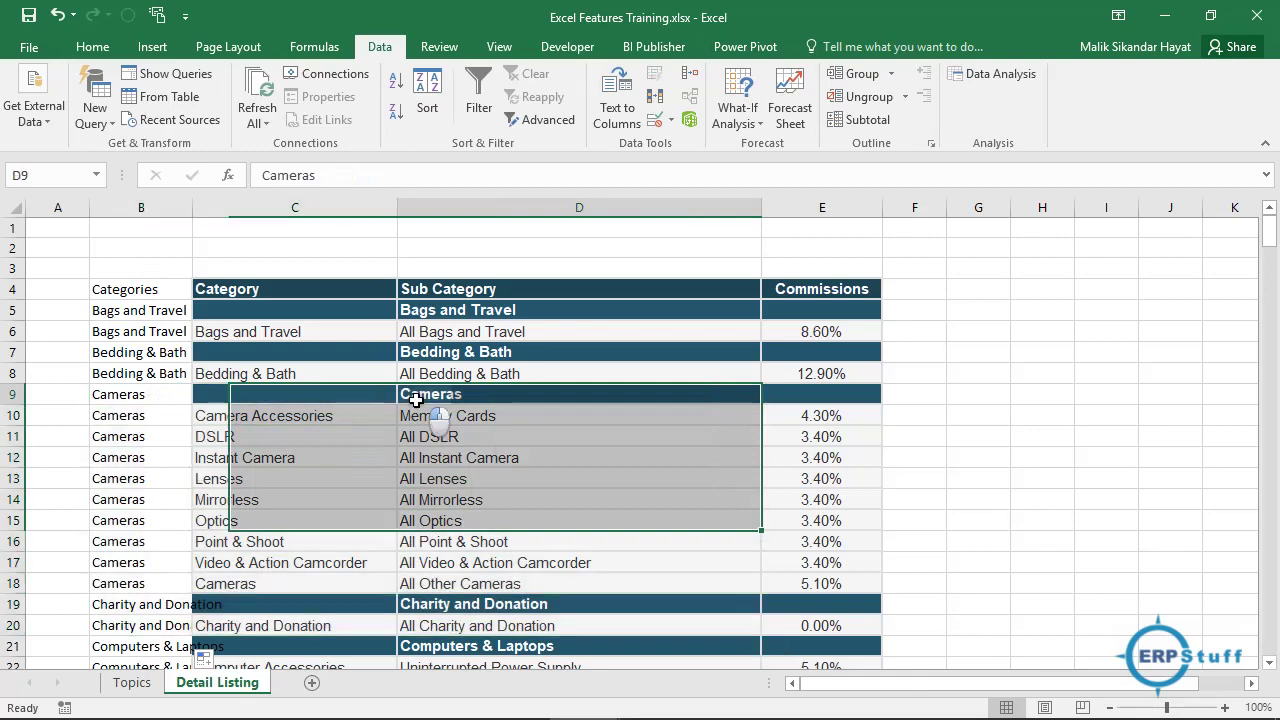
click(351, 396)
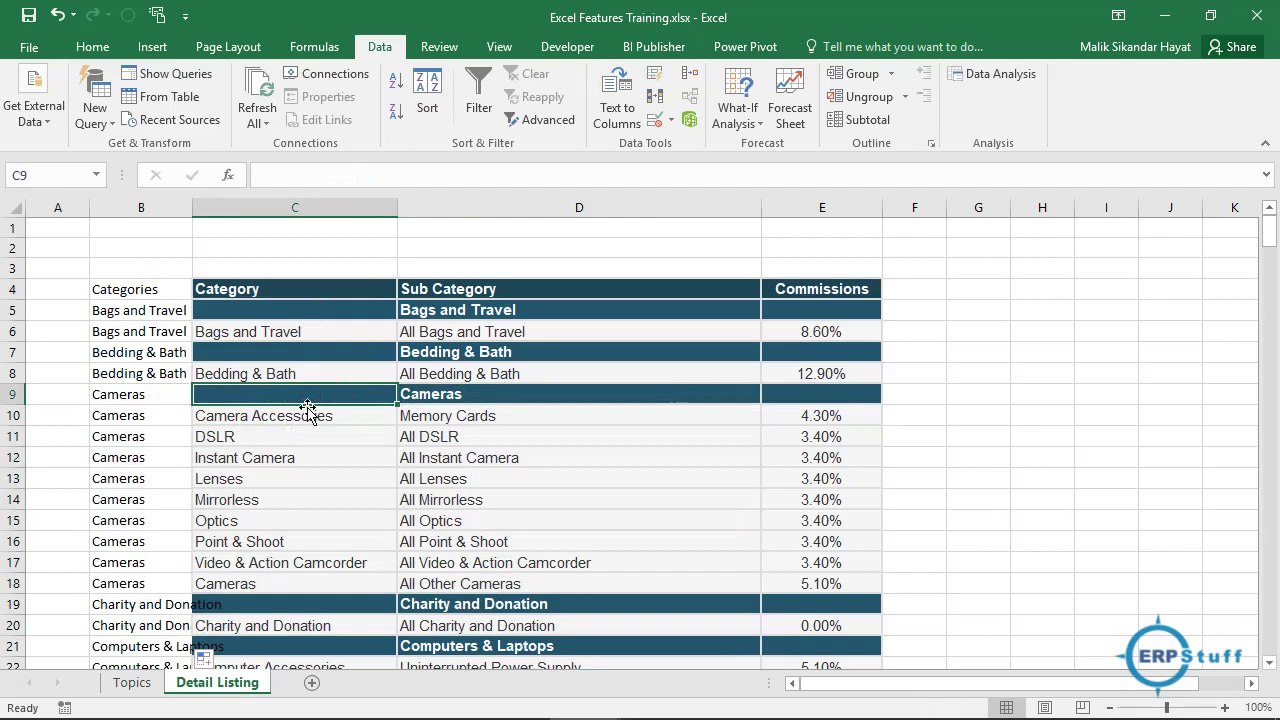
click(421, 394)
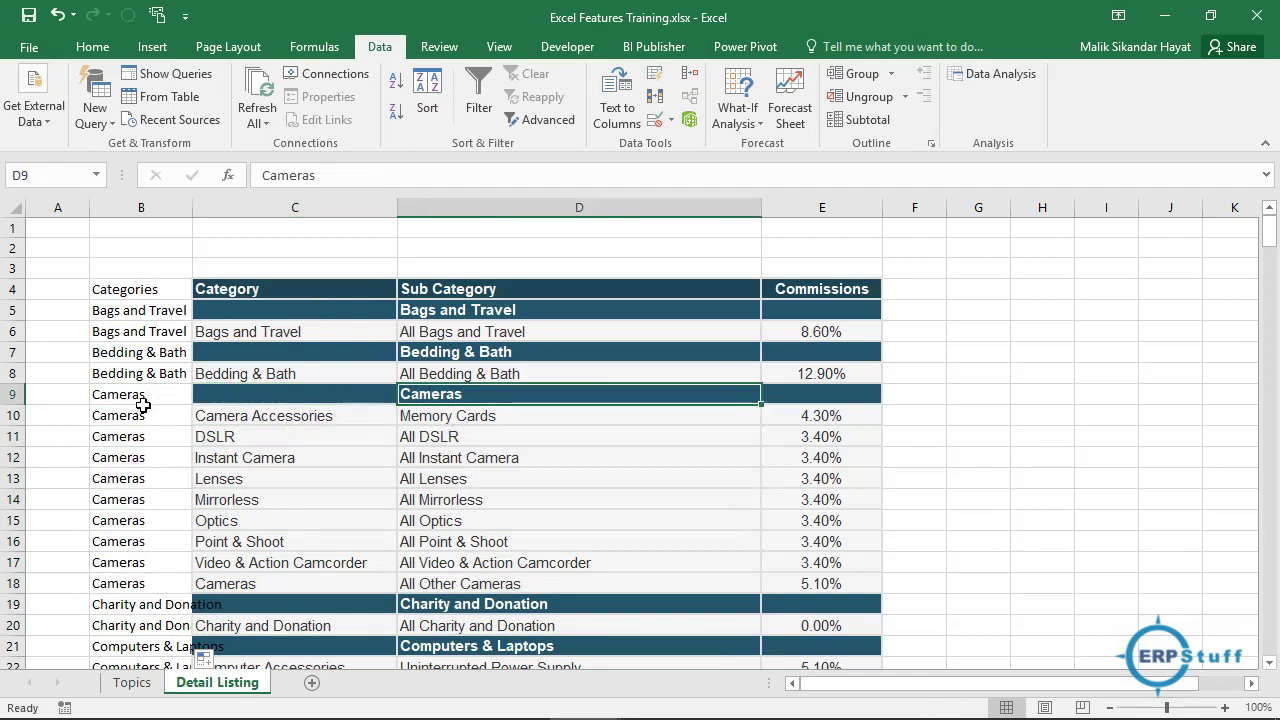
drag(140, 414, 572, 591)
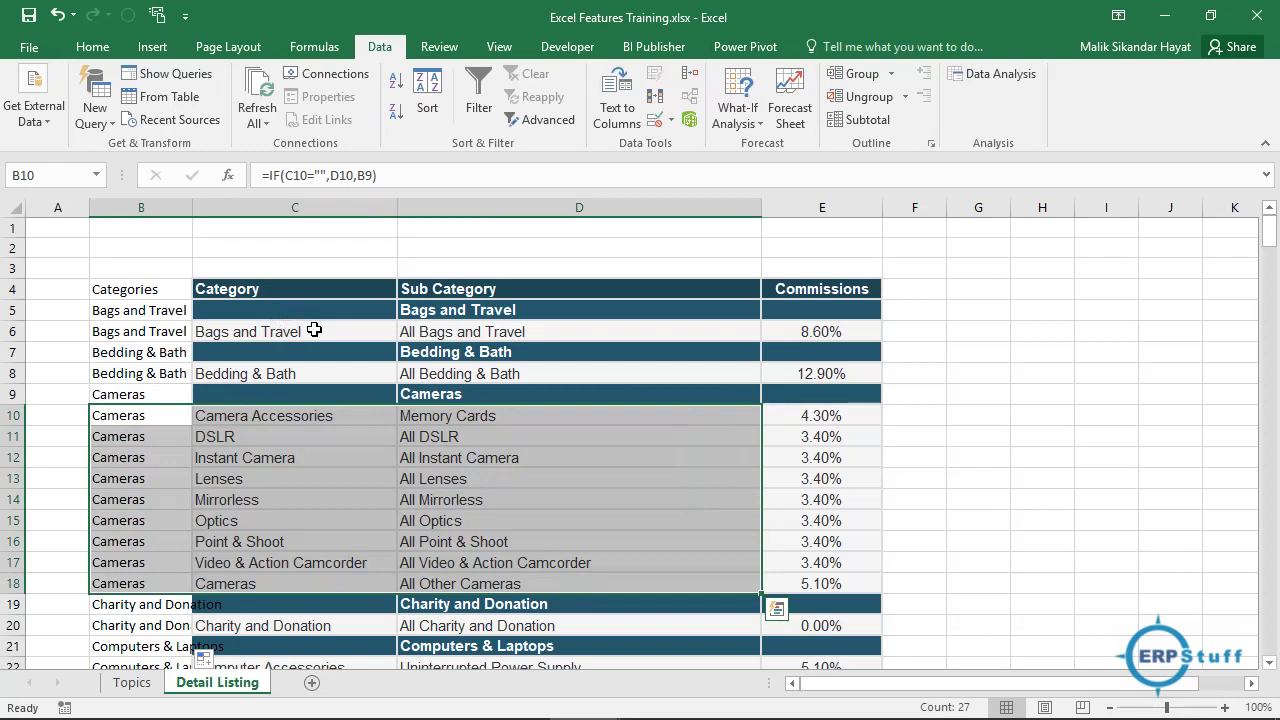
Clear the old category formulas from B5 to the last row
click(166, 310)
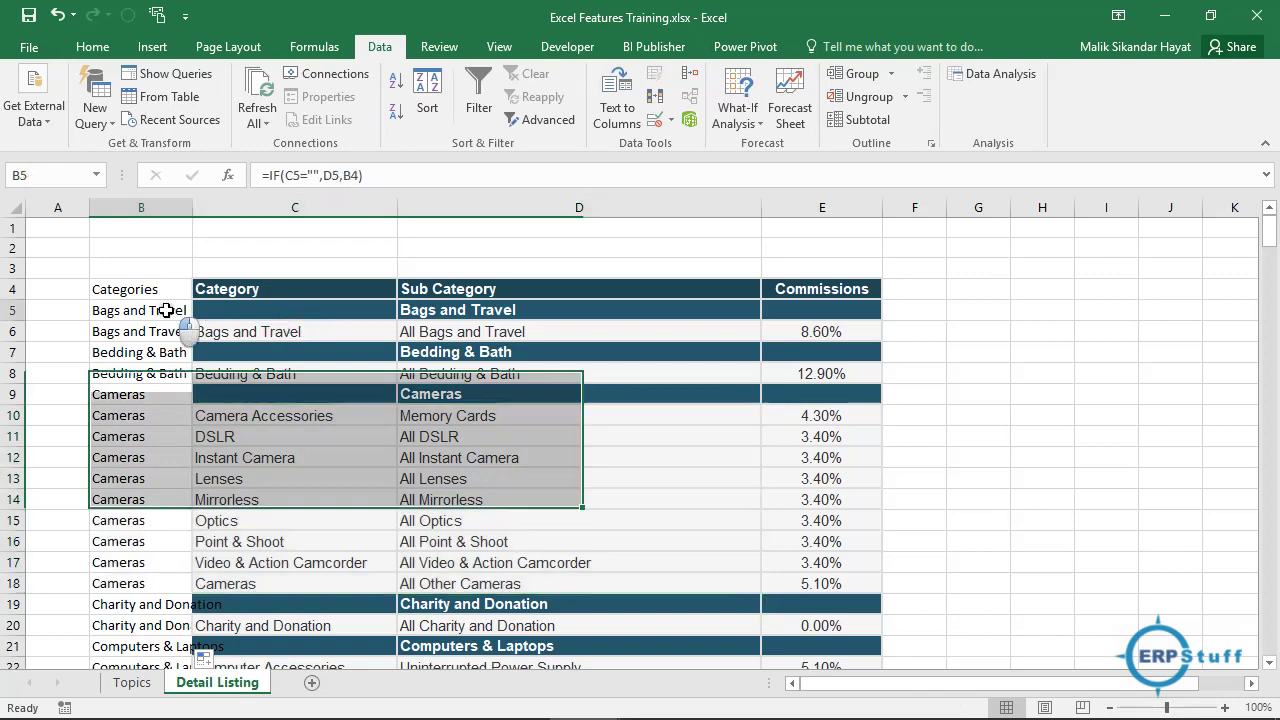
key(ctrl+shift+Down)
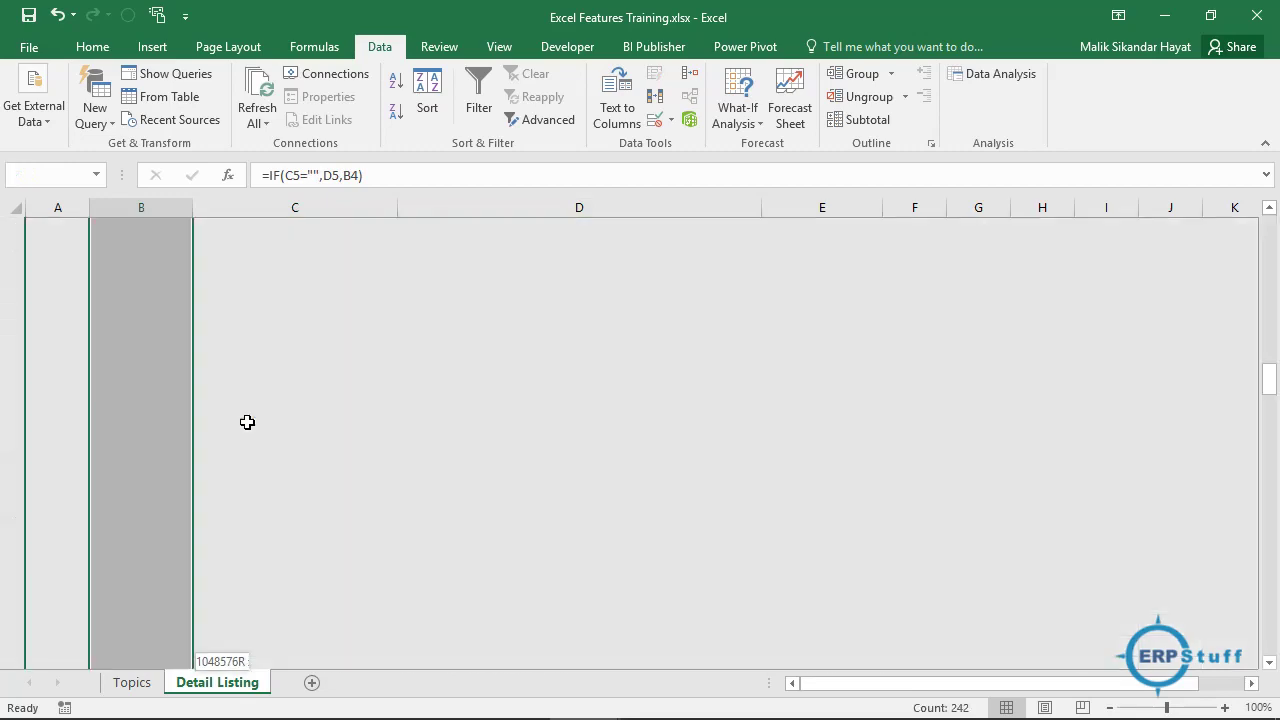
key(Delete)
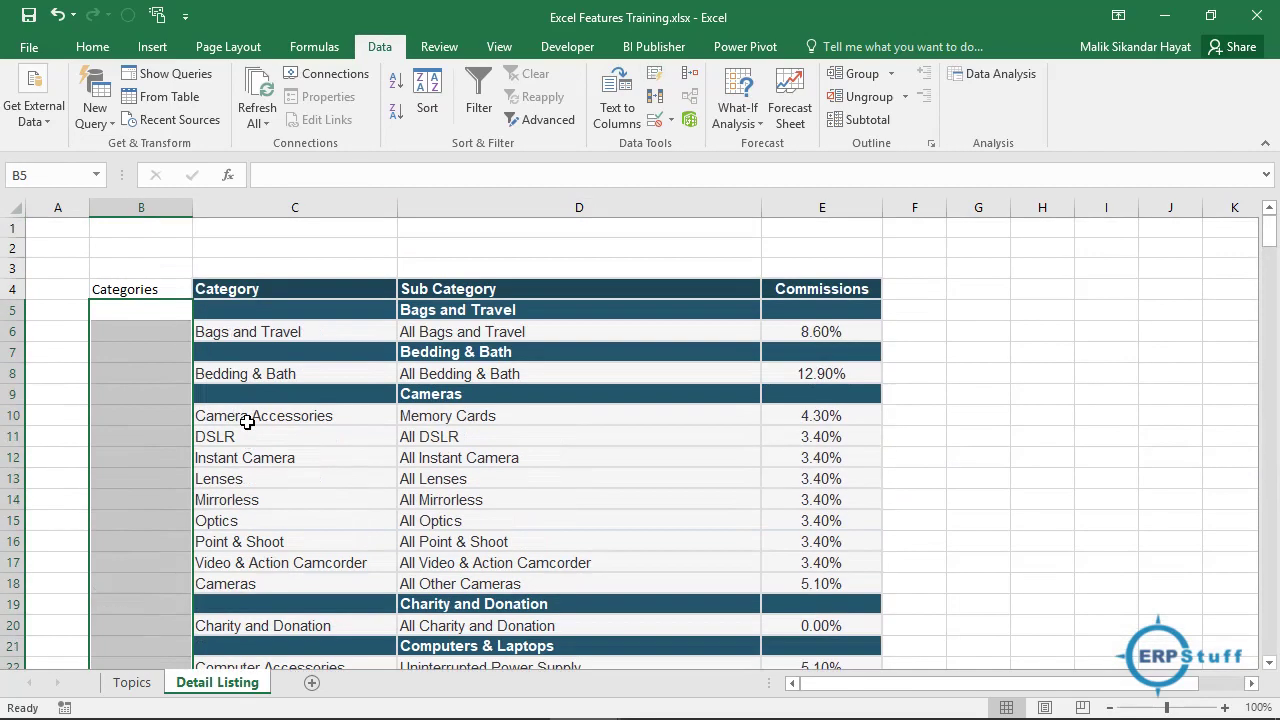
key(shift+BackSpace)
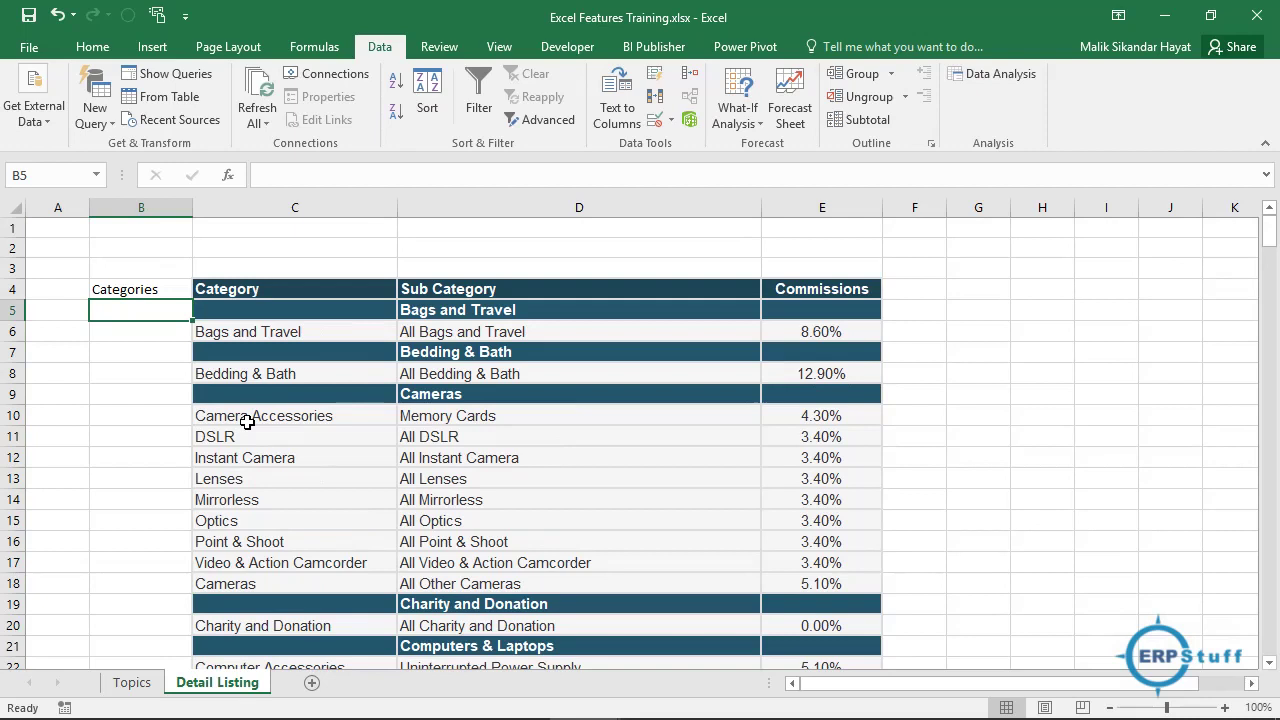
Enter the revised formula =IF(C5="",D5,"") in B5
text(=if)
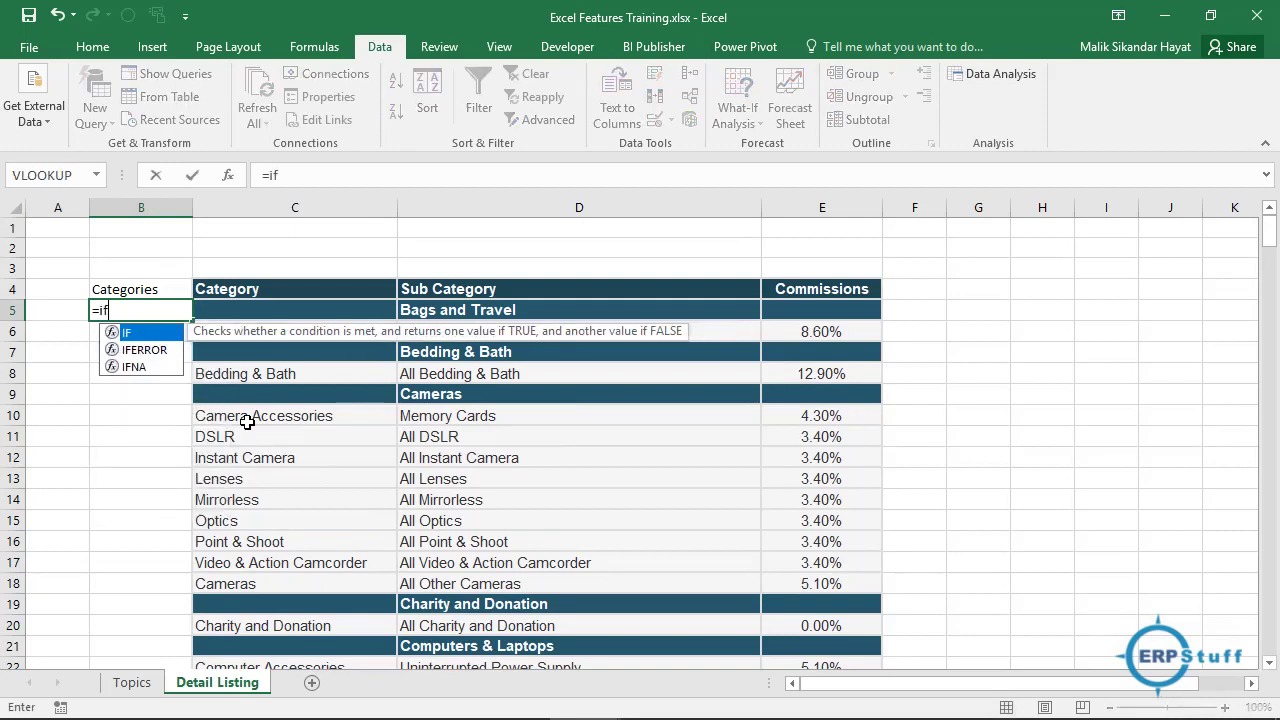
text(()
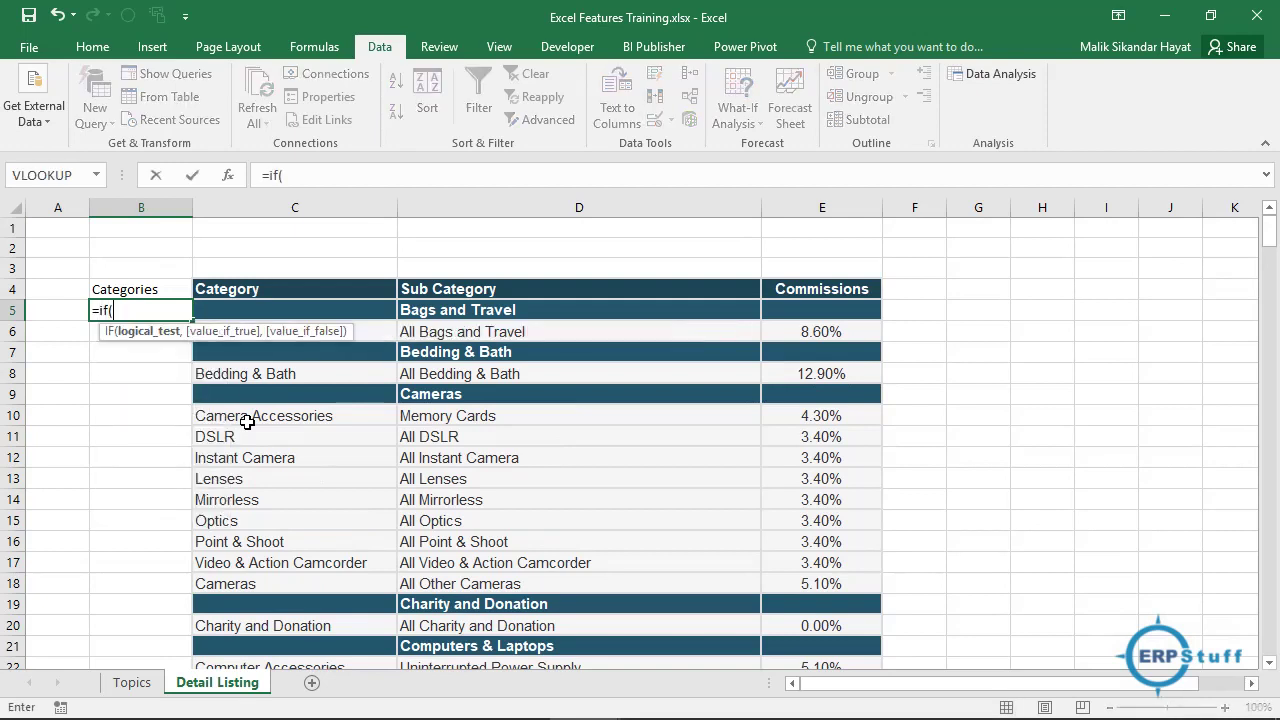
click(348, 313)
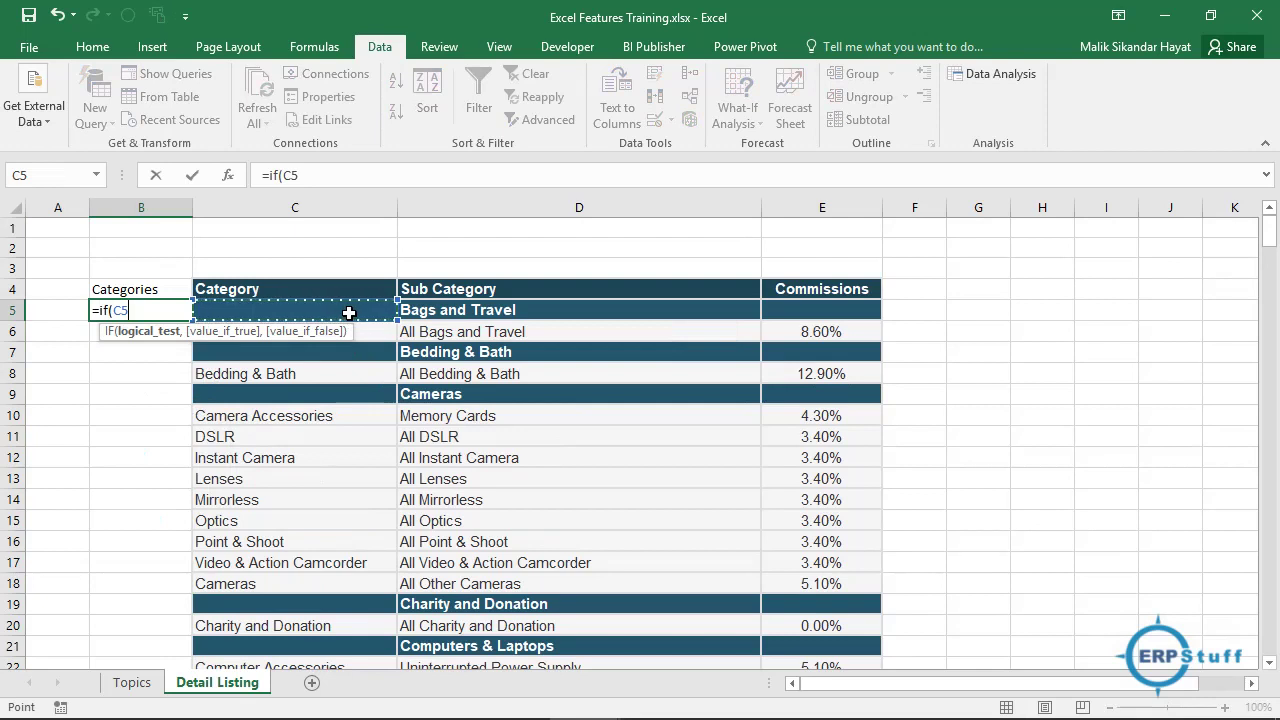
text(="")
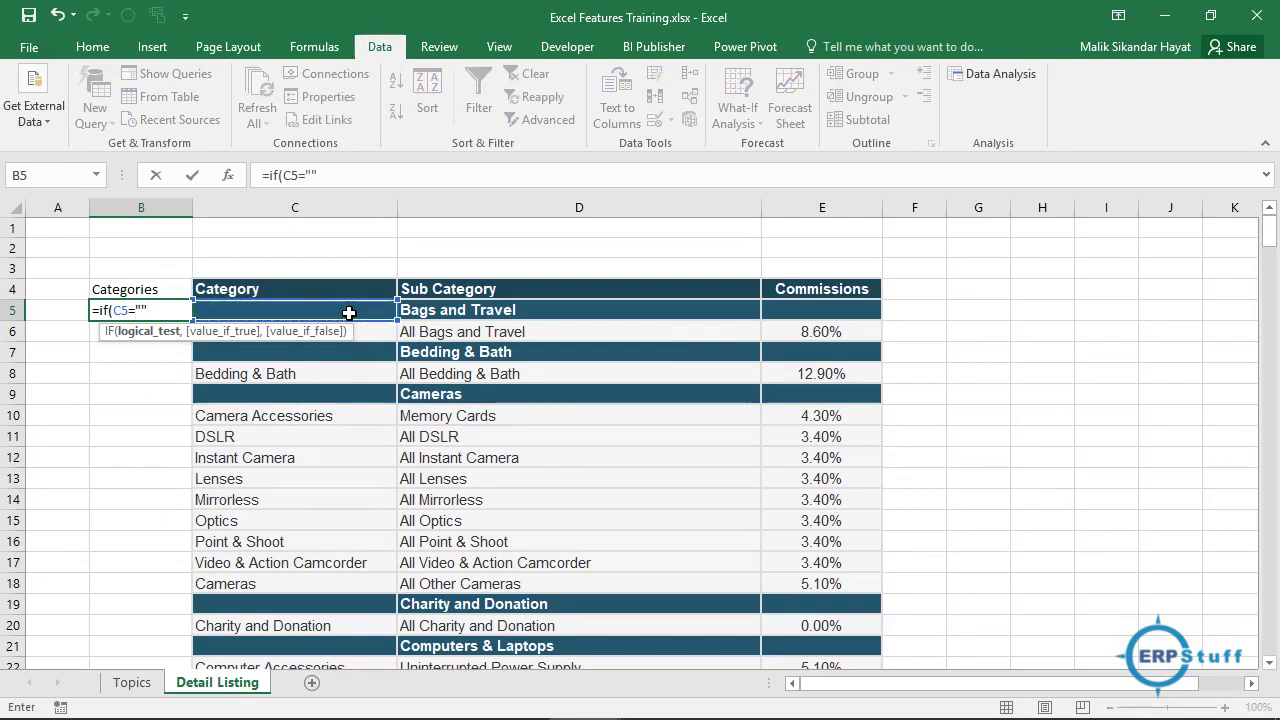
text(,)
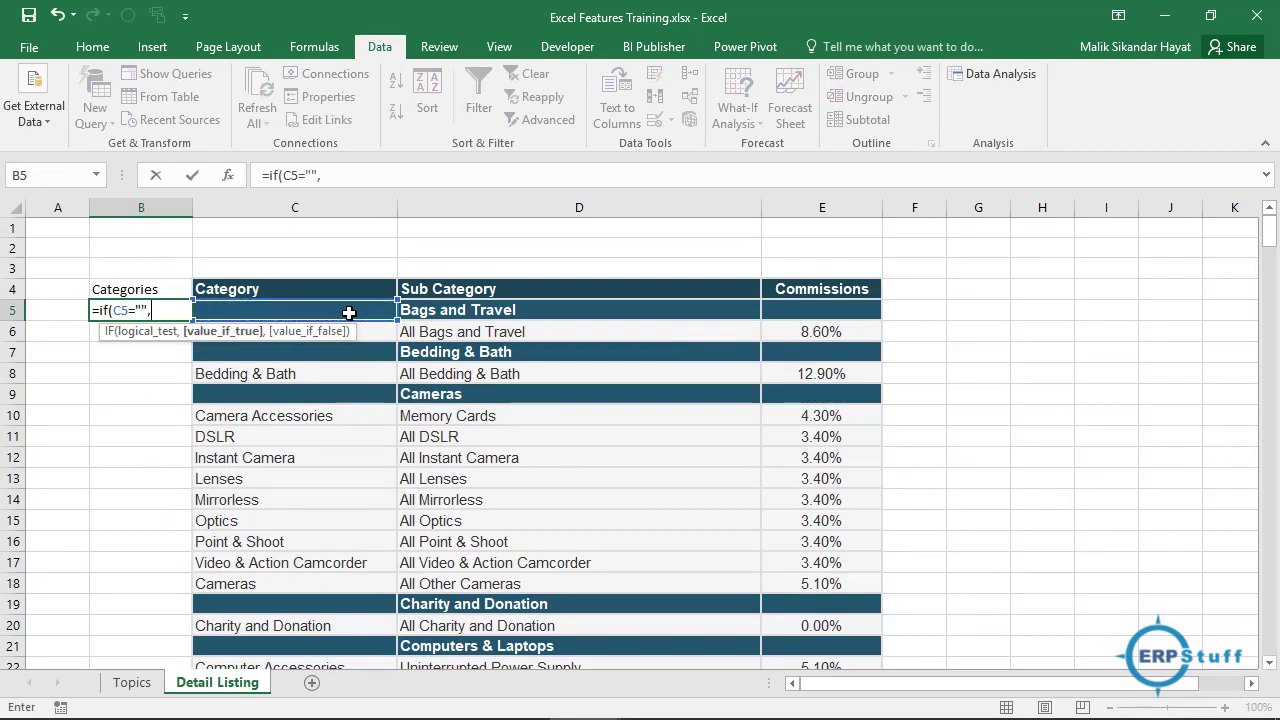
click(446, 311)
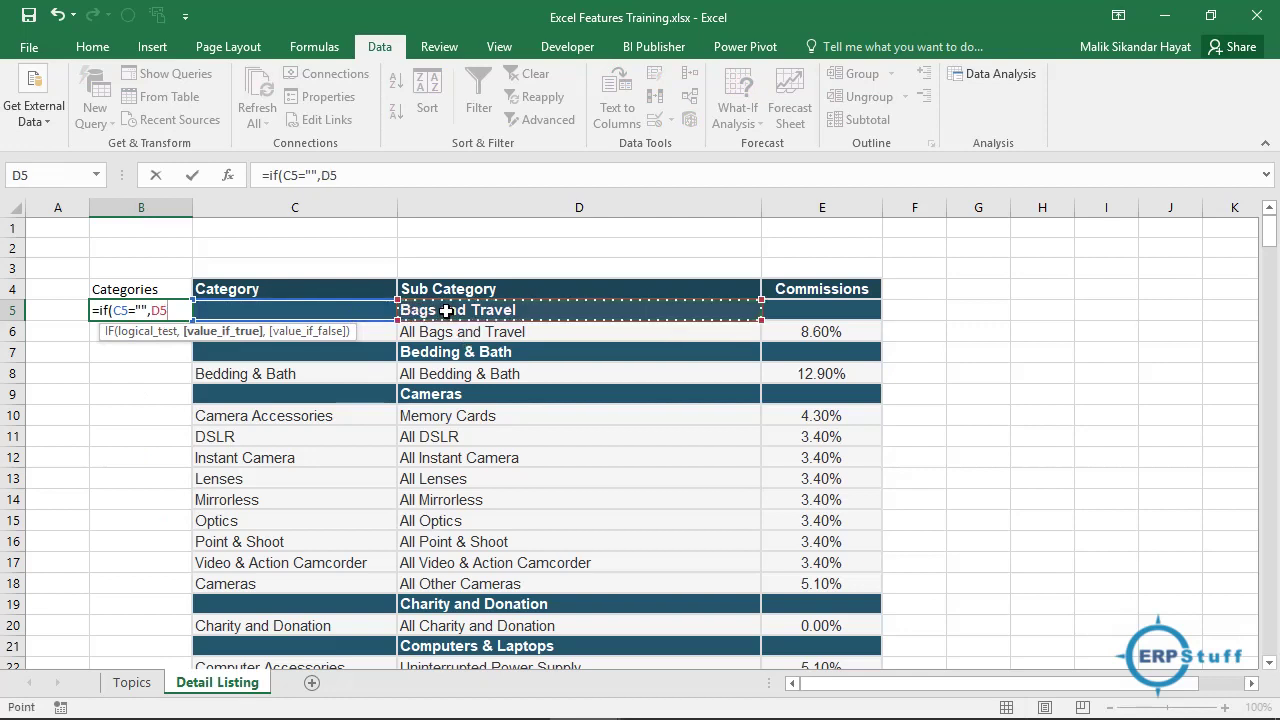
text(,"")
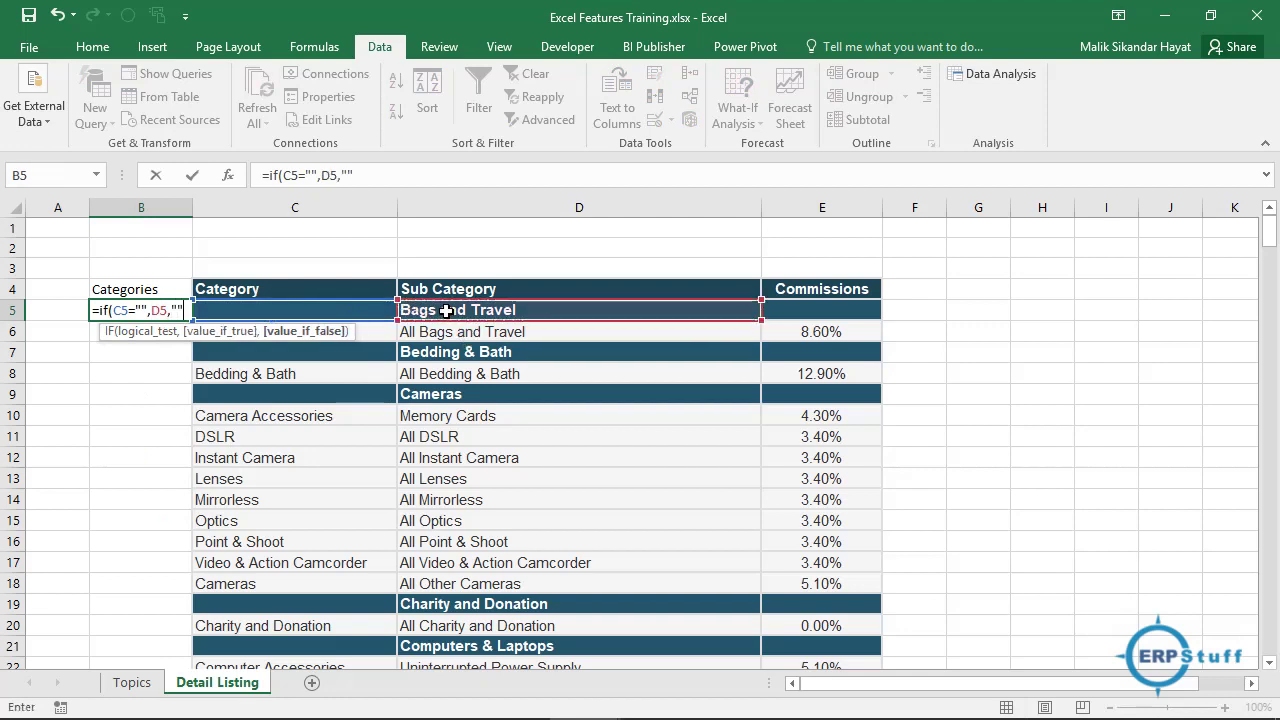
text())
Confirm the revised B5 formula and fill it down column B
key(Return)
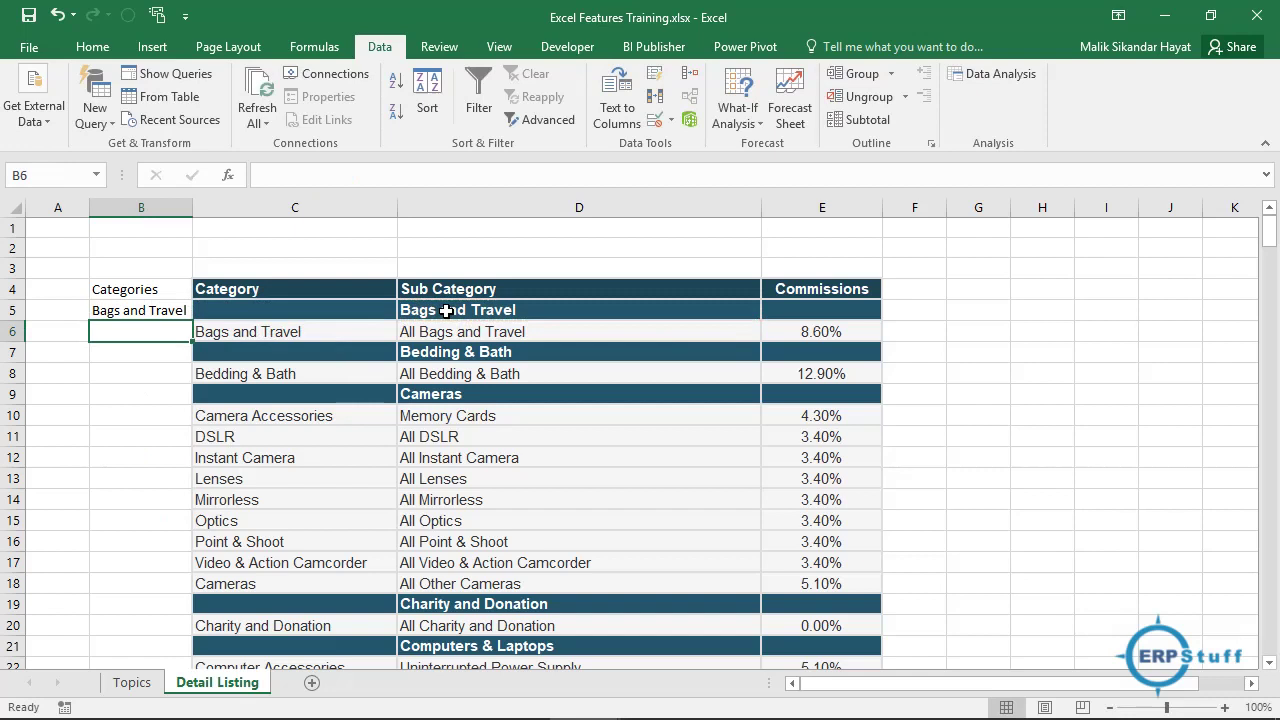
key(Up)
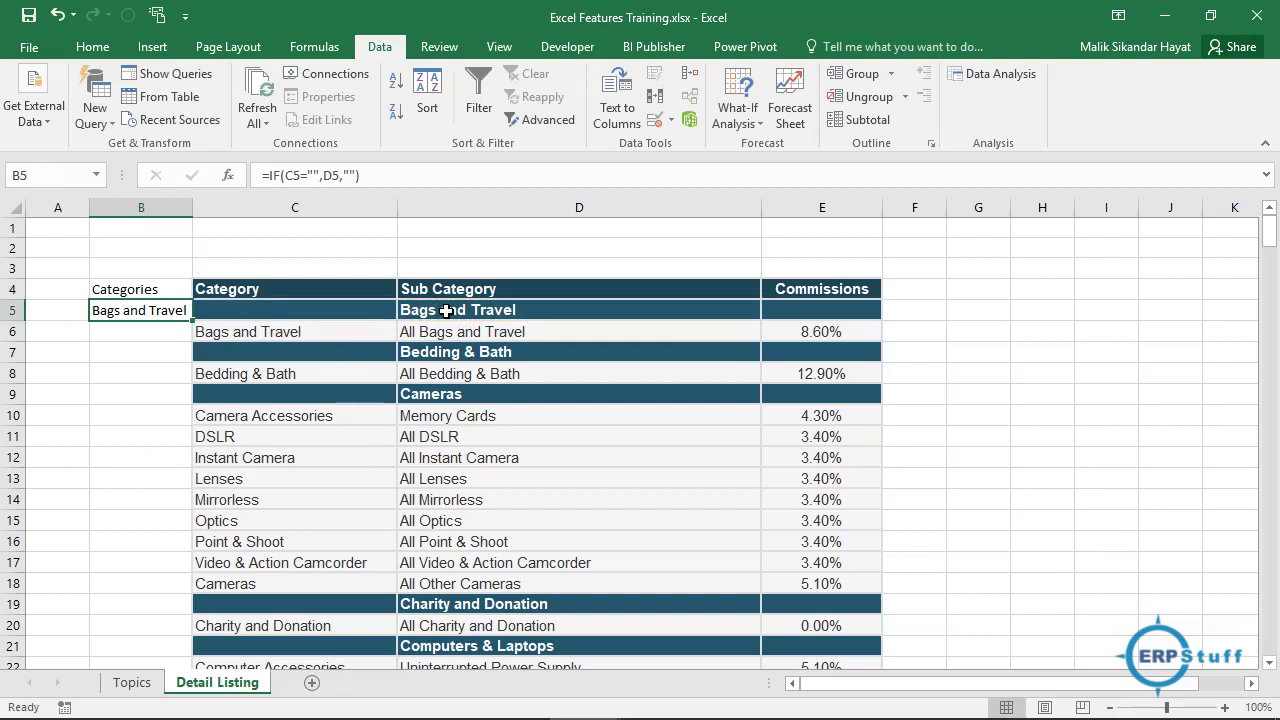
double_click(192, 321)
click(149, 333)
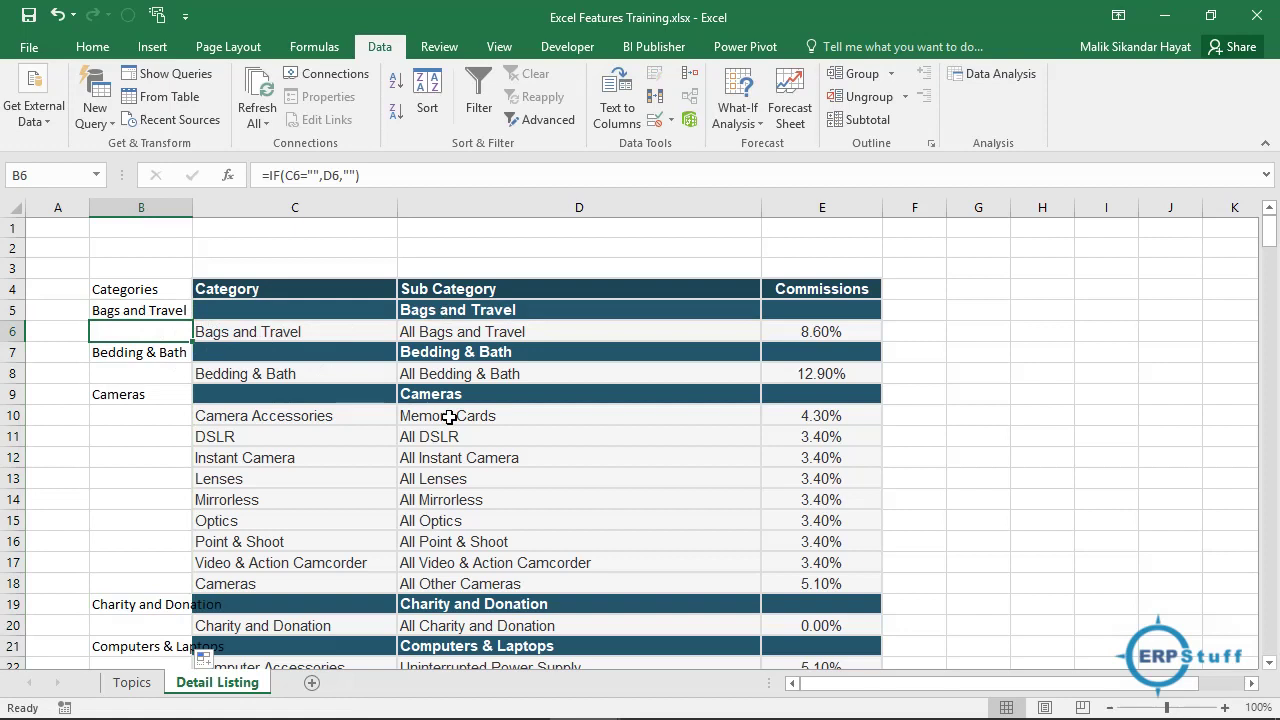
Inspect column B cells such as Bedding & Bath and blank-looking B11
key(Up)
key(Up)
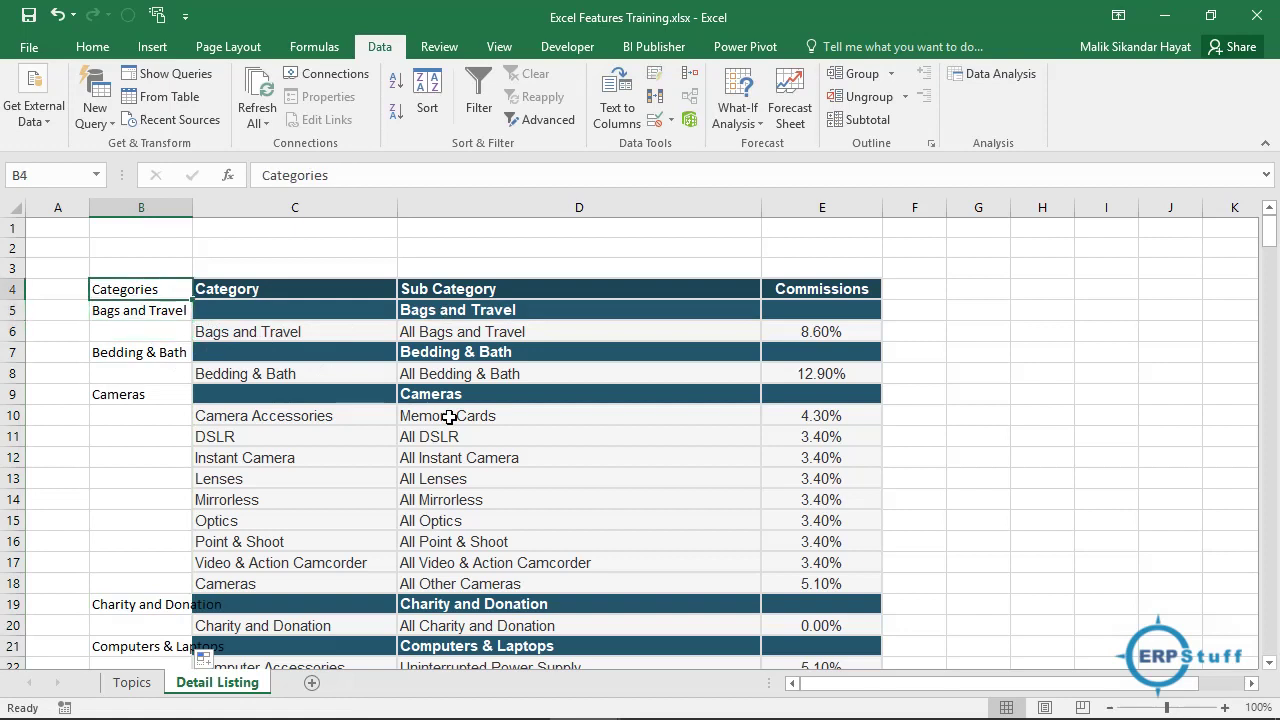
key(Down)
key(Down)
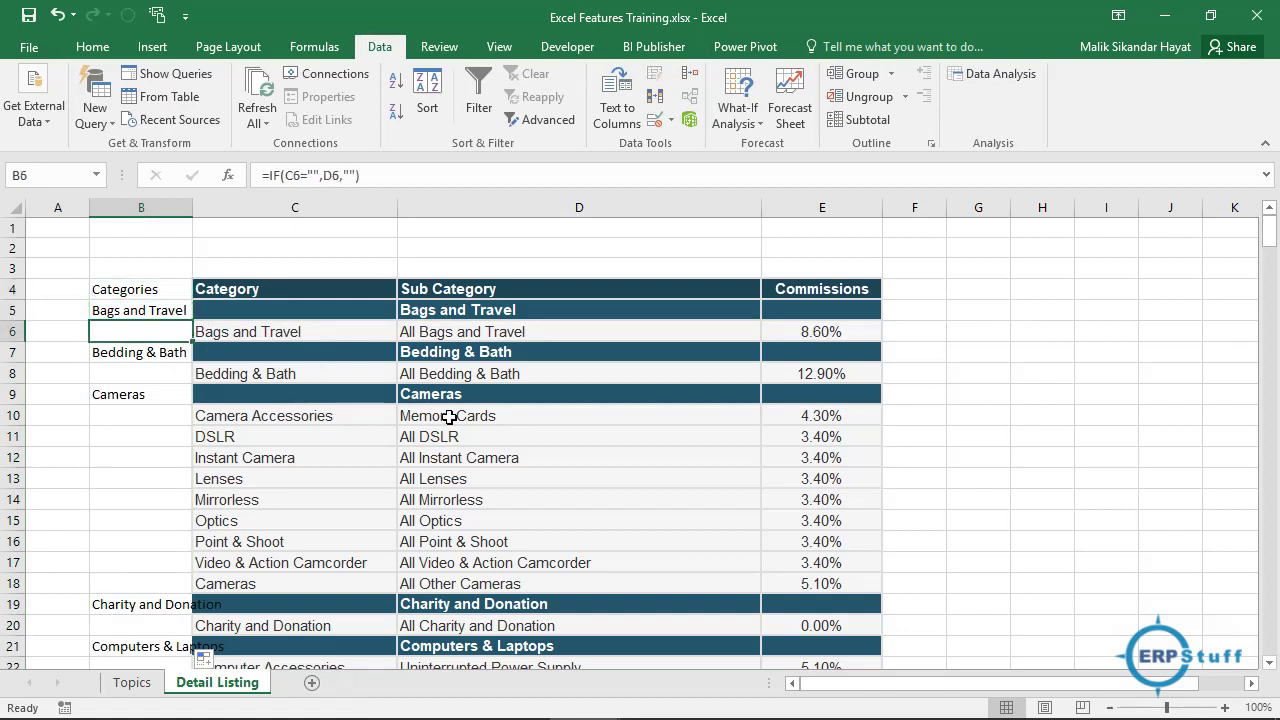
key(Up)
key(Up)
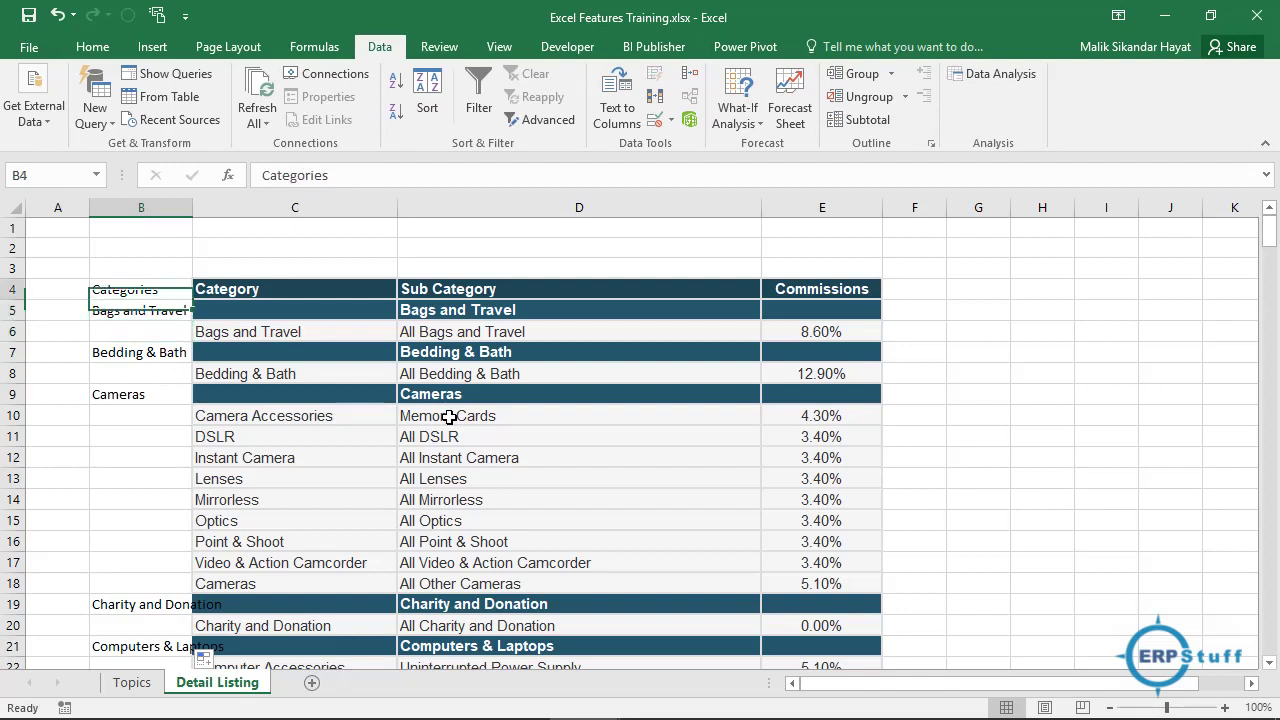
key(Down)
key(Down)
key(Down)
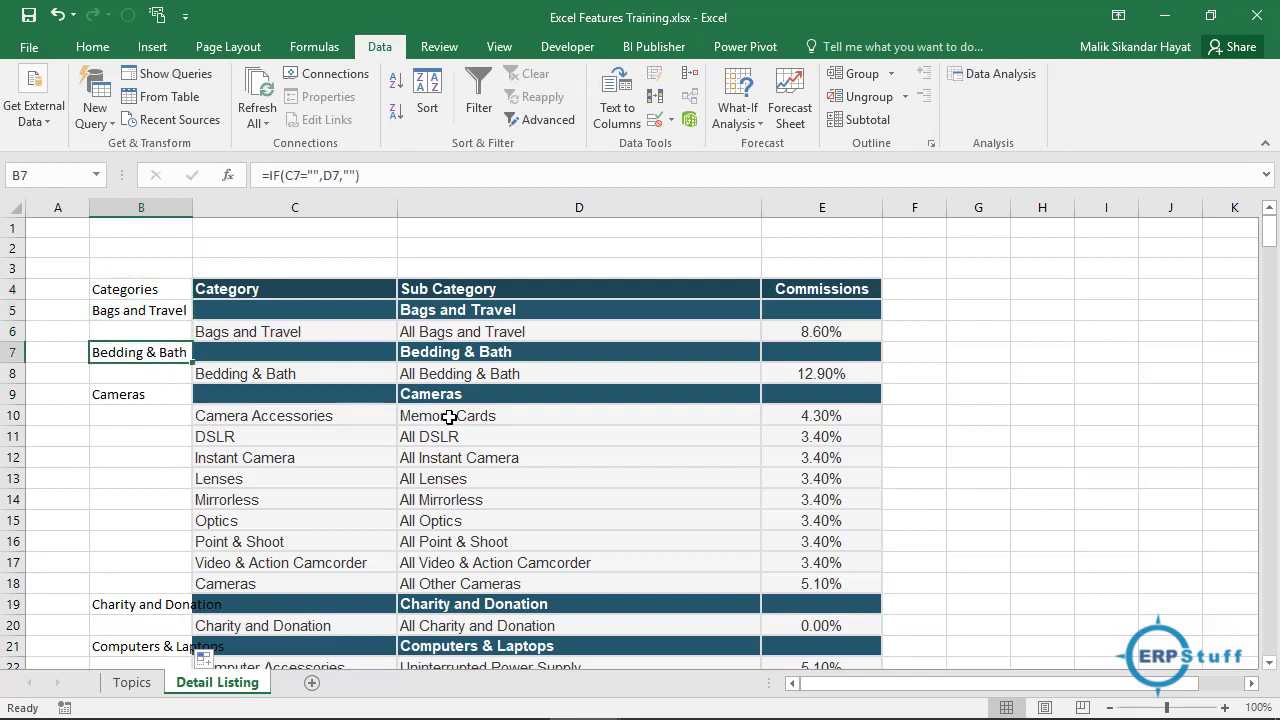
key(Right)
key(Down)
key(Left)
key(Down)
key(Down)
key(Down)
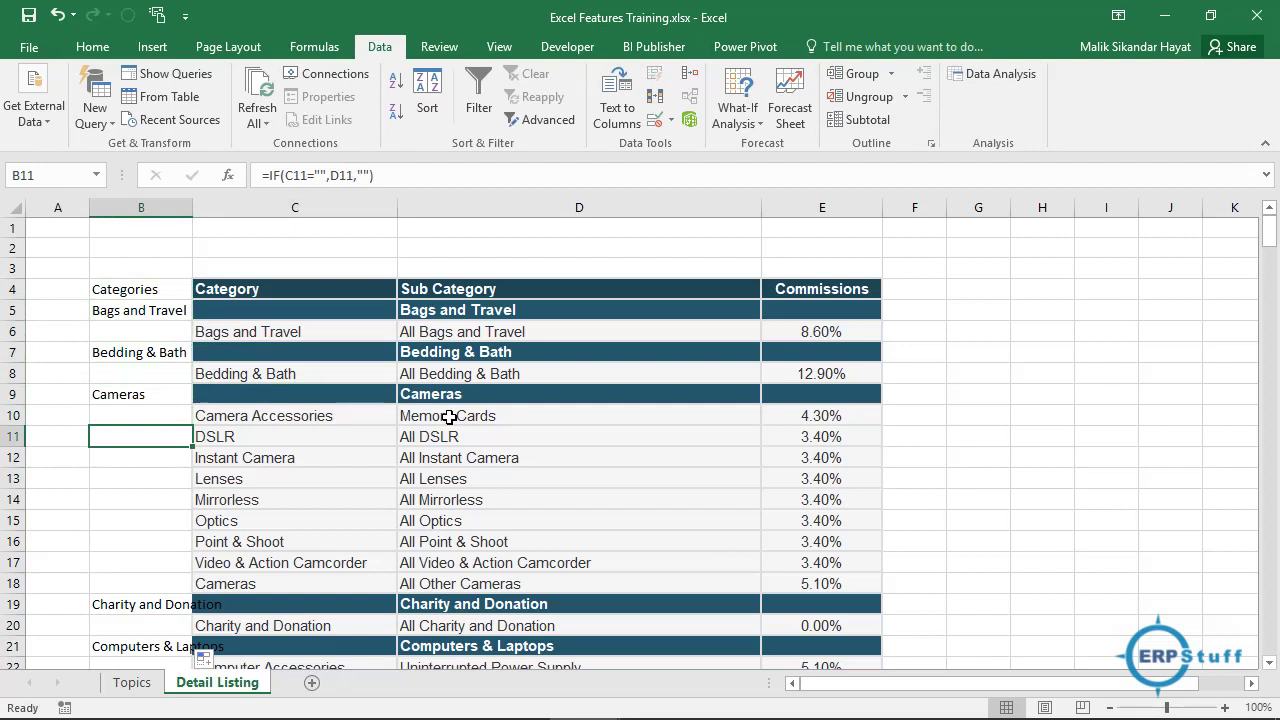
Check more column B cells around the Cameras rows, ending on B8
key(Down)
key(Down)
key(Down)
key(Down)
key(Down)
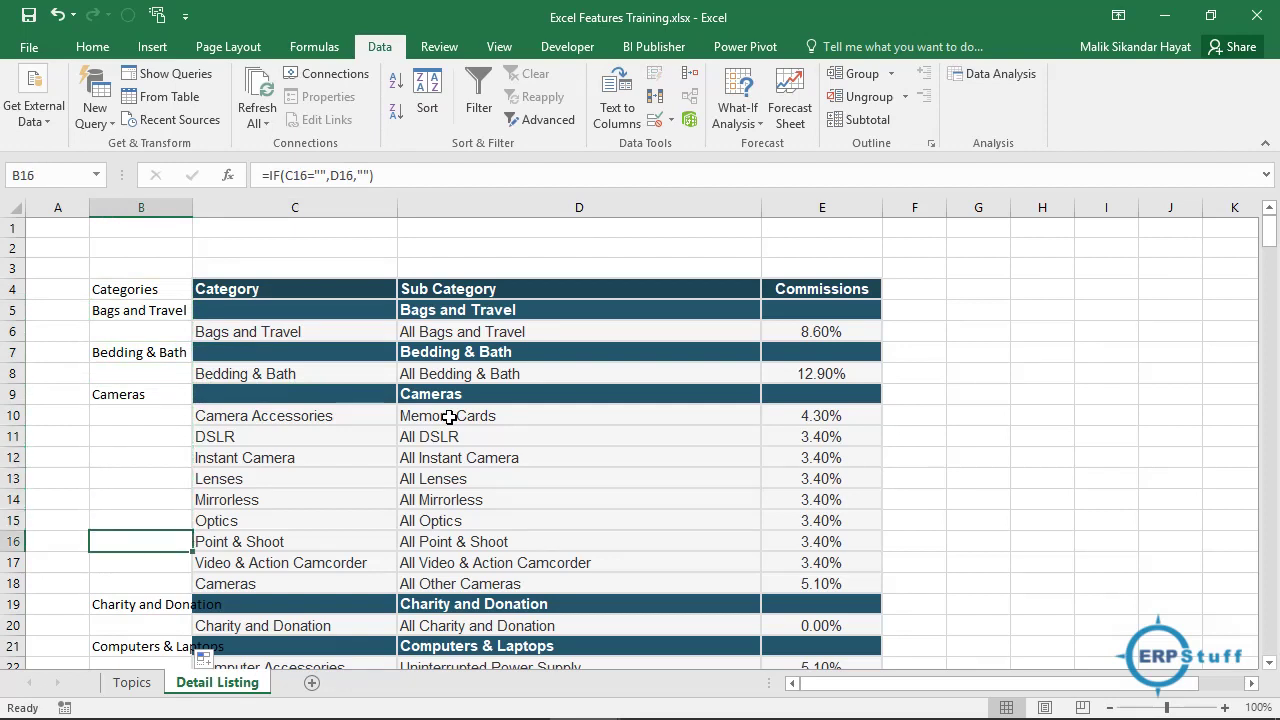
key(Up)
key(Up)
key(Up)
key(Up)
key(Up)
key(Up)
key(Up)
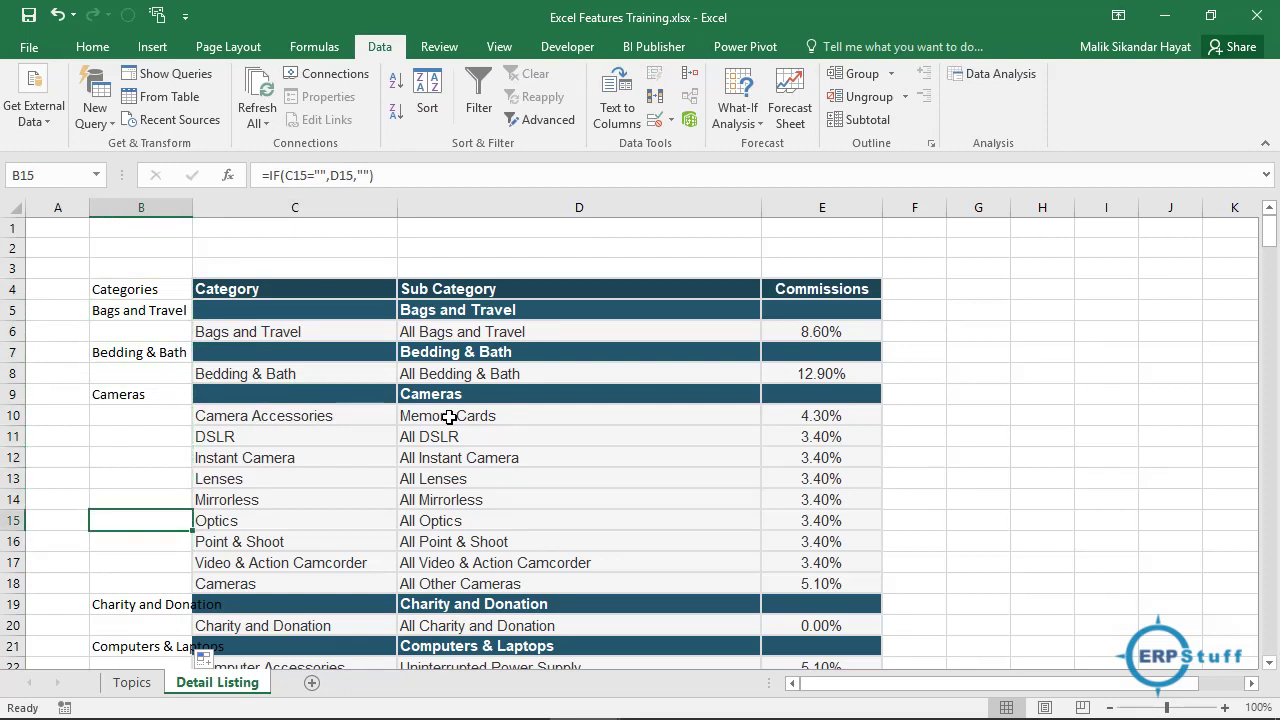
key(Down)
key(Down)
key(Down)
key(Down)
key(Down)
key(Down)
key(Down)
key(Up)
key(Up)
key(Up)
key(Up)
key(Up)
key(Up)
key(Up)
key(Up)
key(Up)
key(Up)
key(Up)
key(Up)
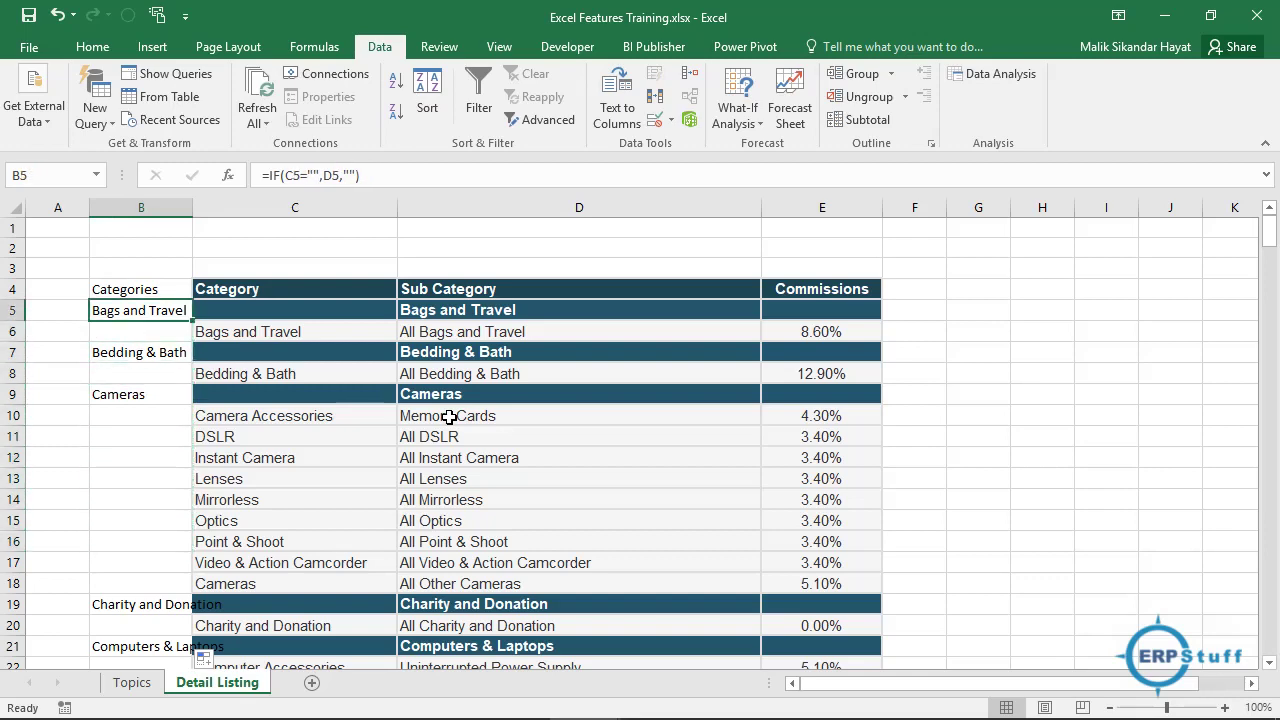
Select the table from Categories to Commissions, rows 4–246, and turn on AutoFilter
key(shift+Right)
key(ctrl+shift+Right)
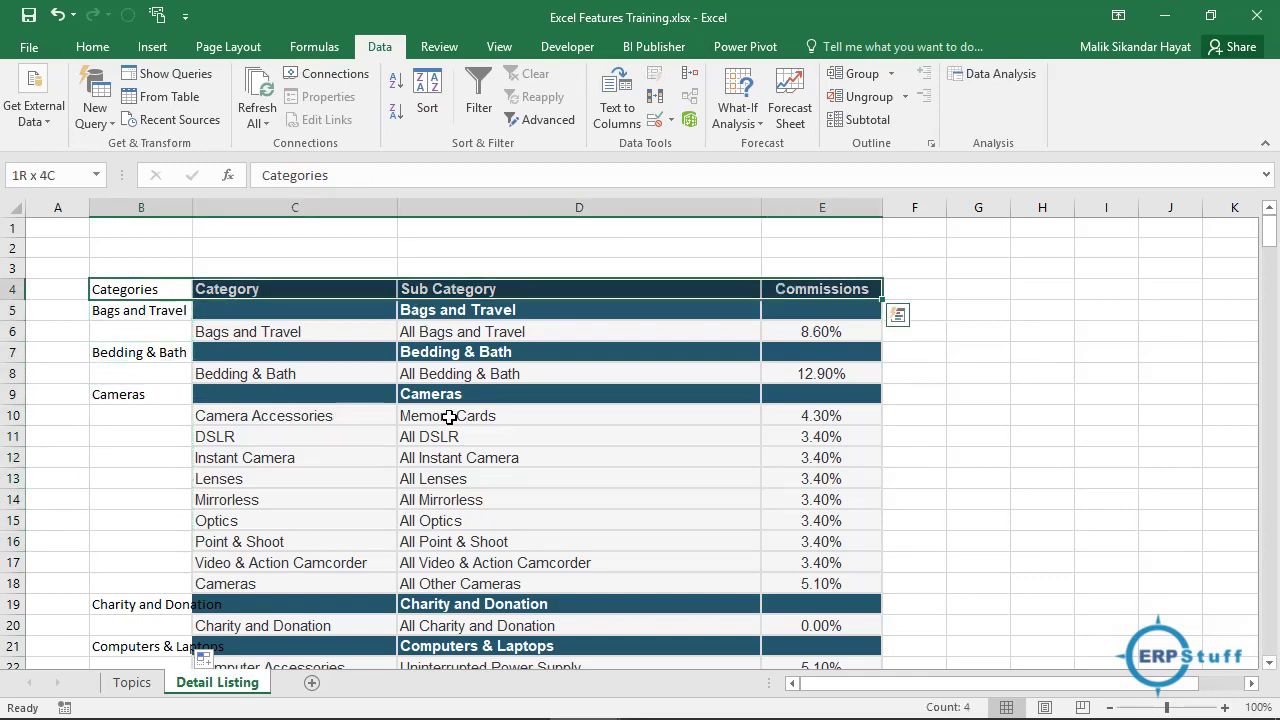
key(ctrl+shift+Down)
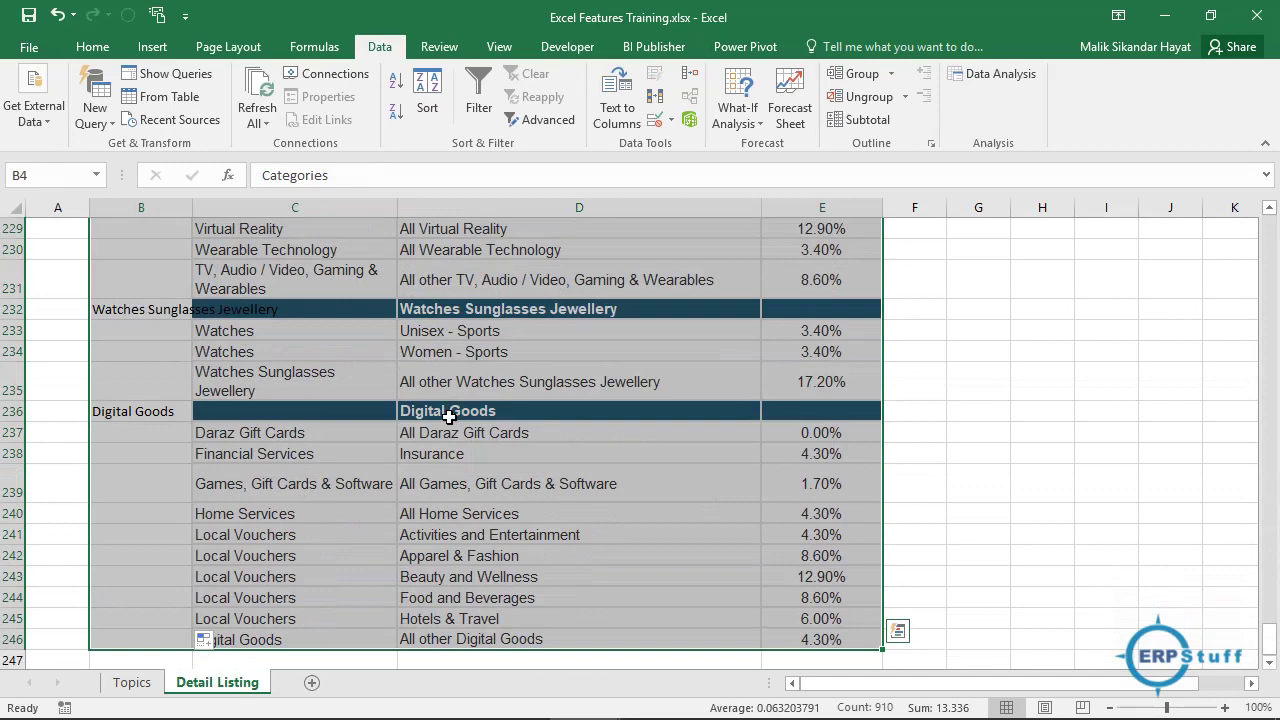
key(ctrl+shift+l)
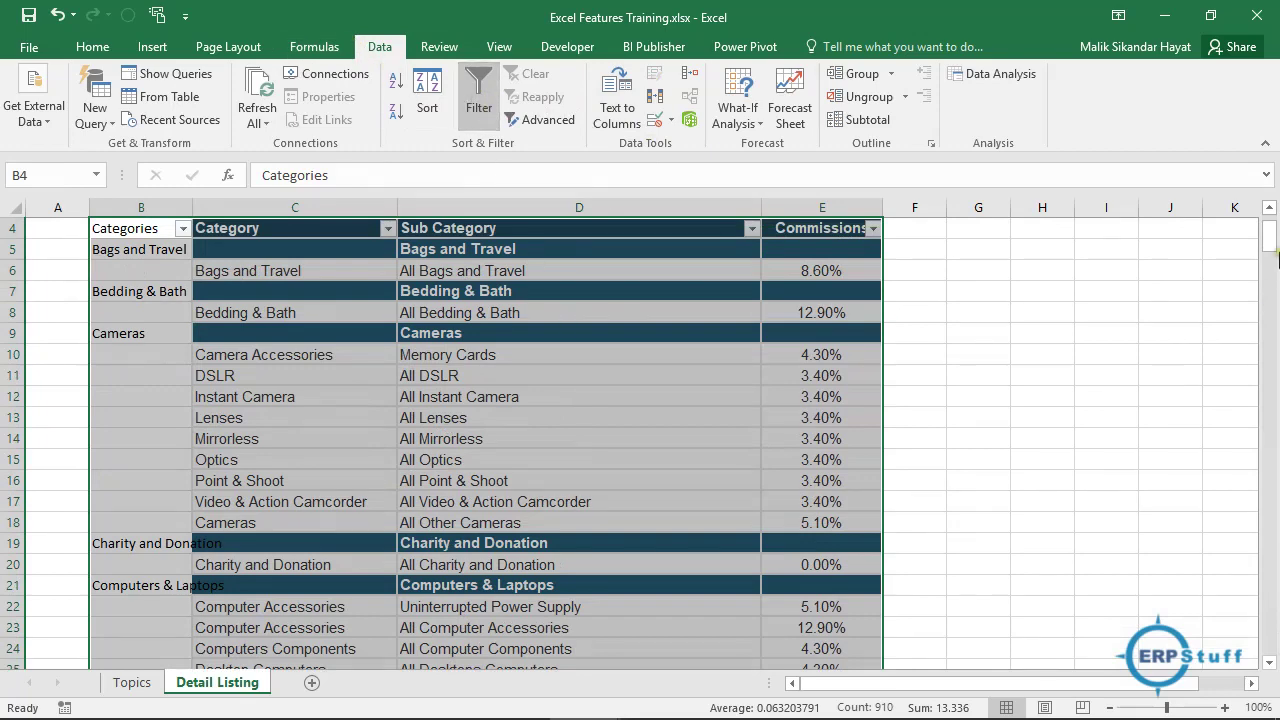
drag(1272, 248, 1271, 218)
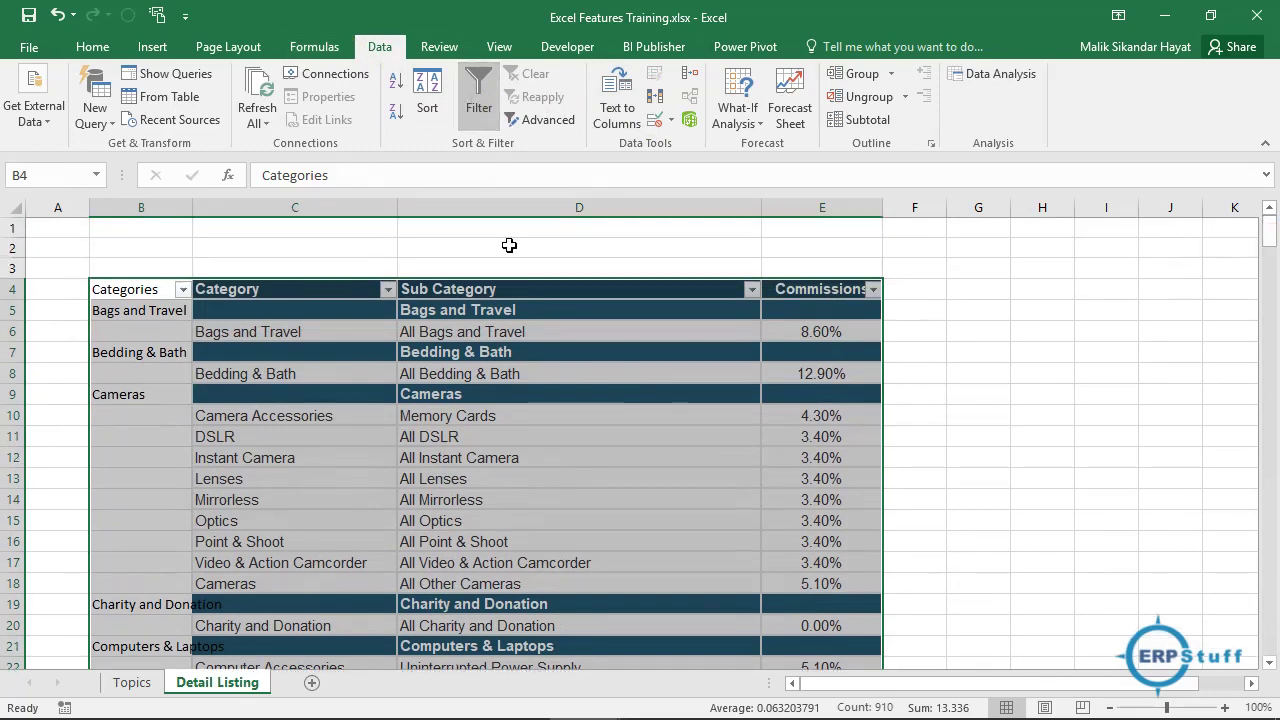
Type a stray Ctrl+Shift+L note into C2, then erase it, leaving C2 empty
click(253, 240)
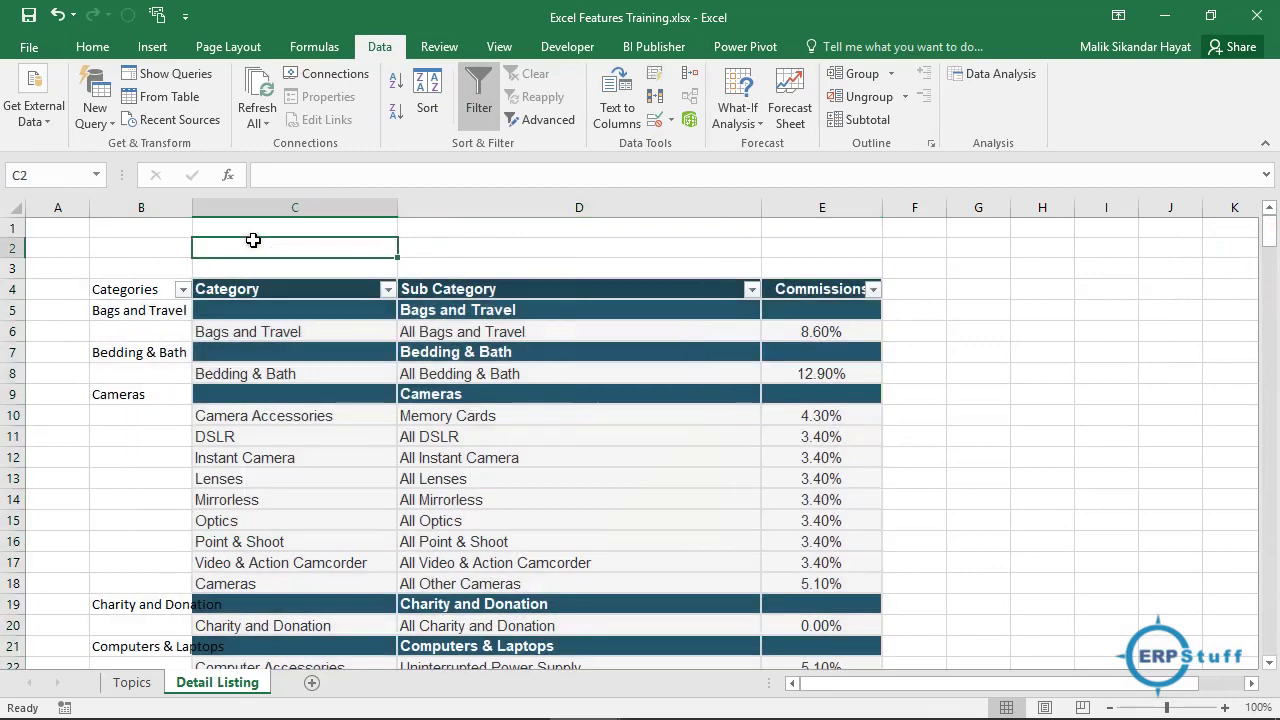
text(C)
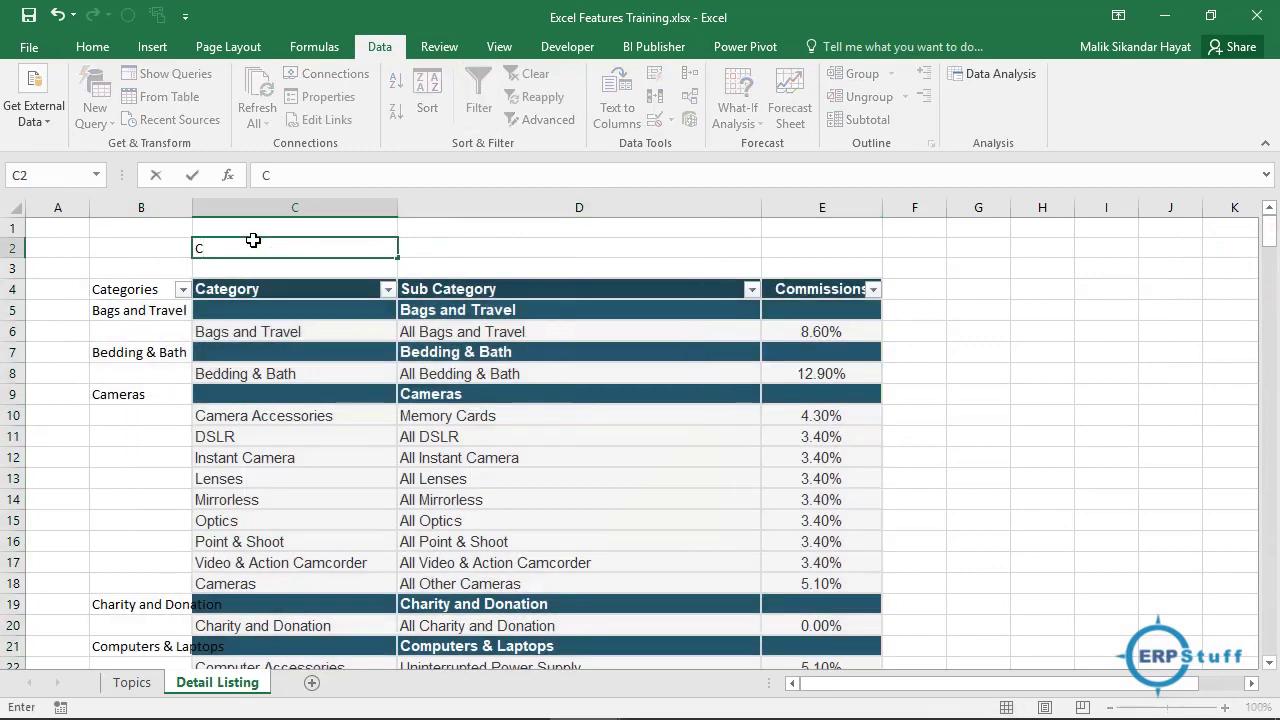
text(TRO+Shift+L)
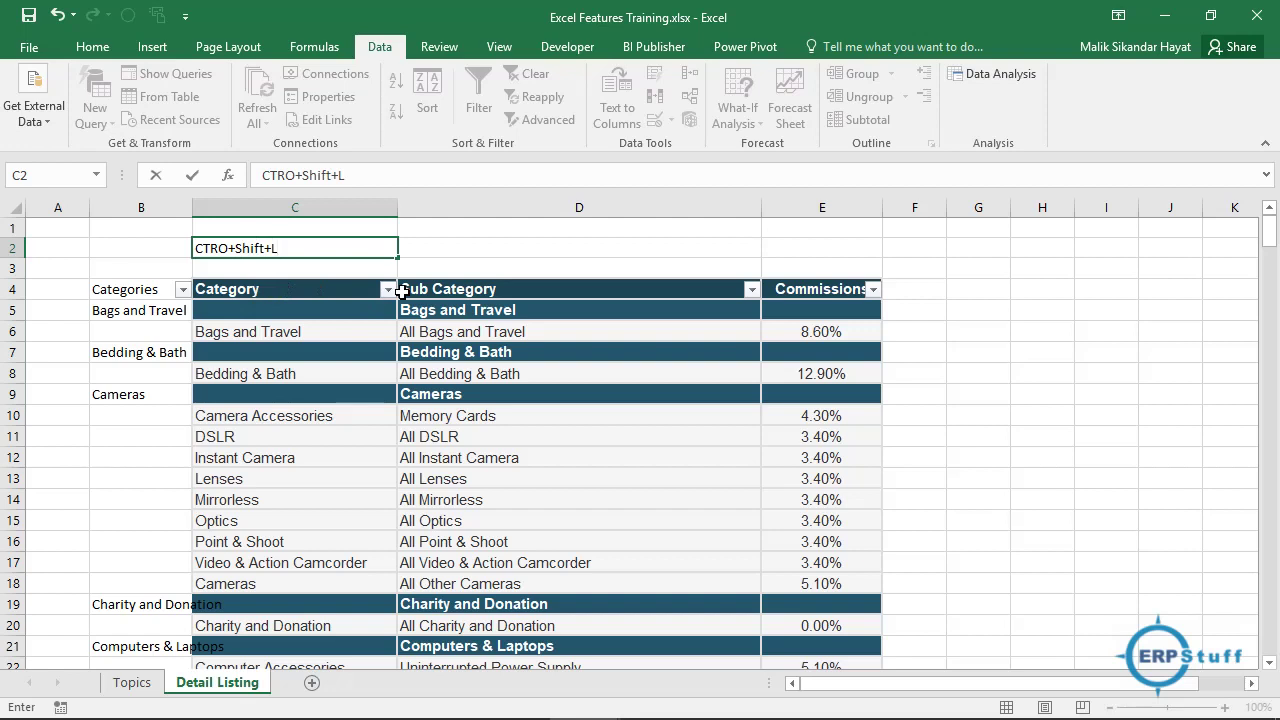
key(BackSpace)
key(BackSpace)
key(BackSpace)
key(BackSpace)
key(BackSpace)
key(BackSpace)
key(BackSpace)
key(BackSpace)
key(BackSpace)
key(BackSpace)
key(BackSpace)
key(BackSpace)
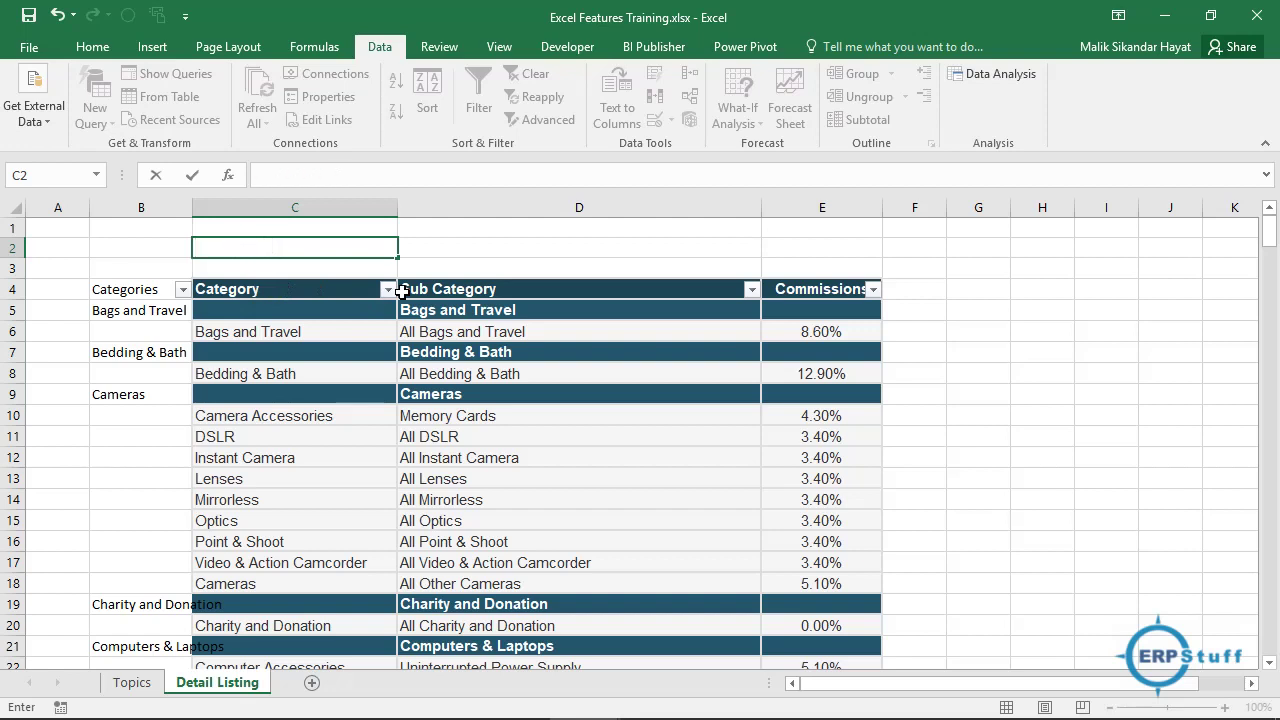
Filter Categories to blanks only, showing 211 of 242 records, and select B6
key(Escape)
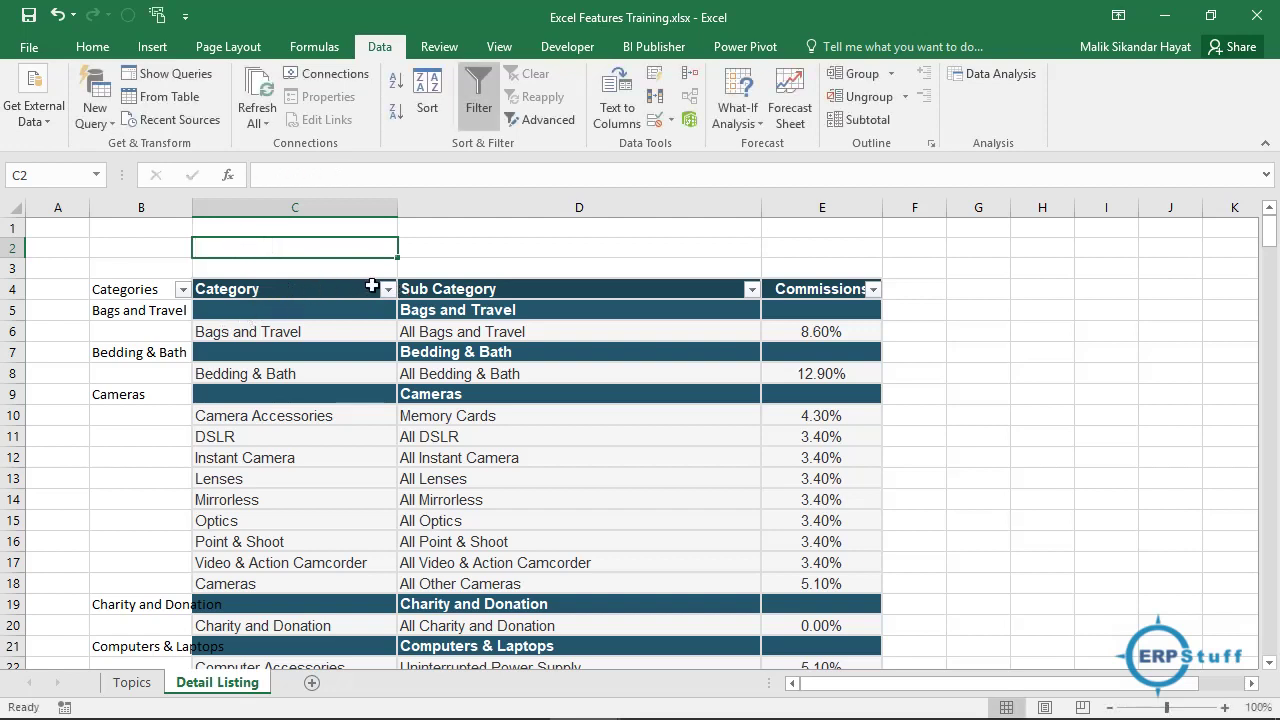
click(183, 291)
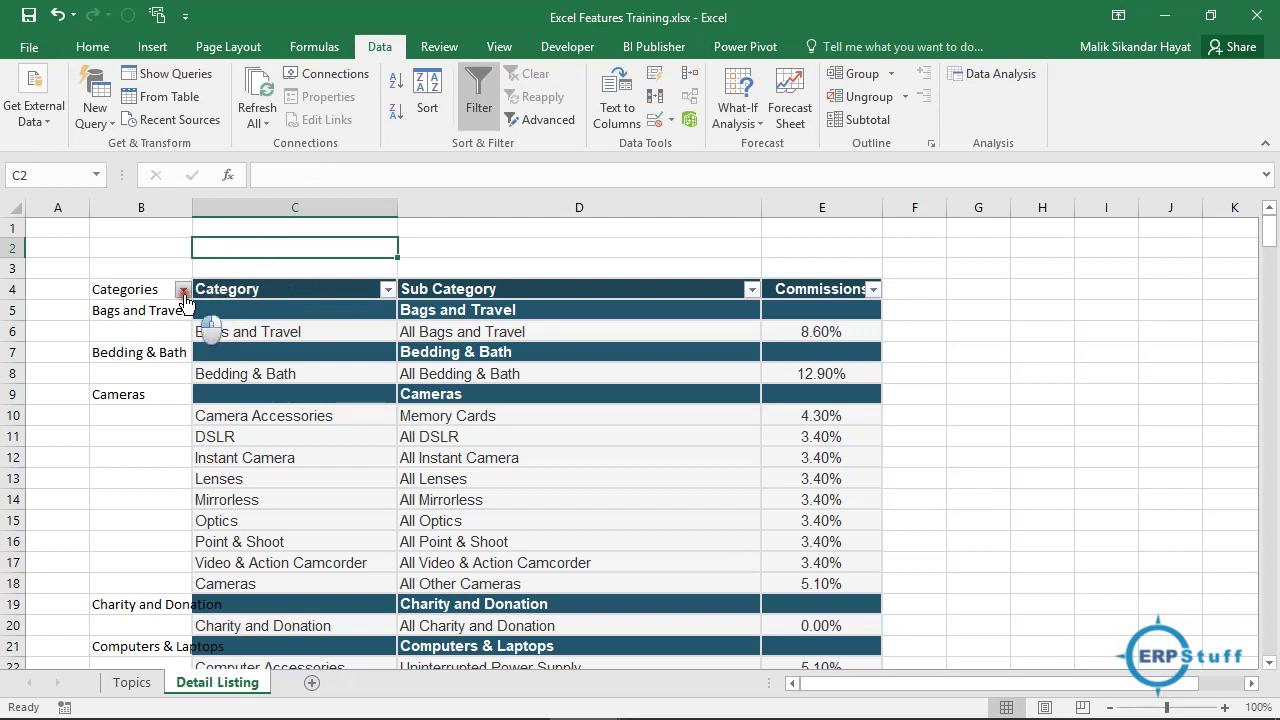
click(60, 484)
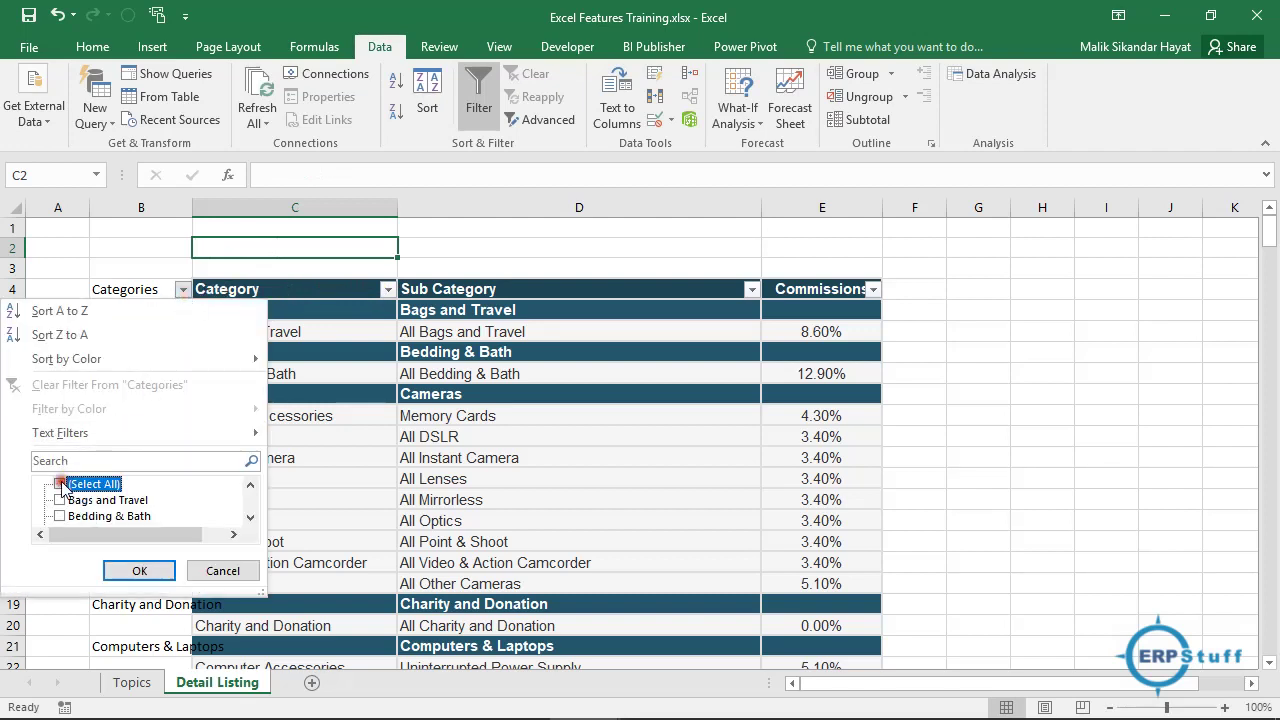
click(250, 517)
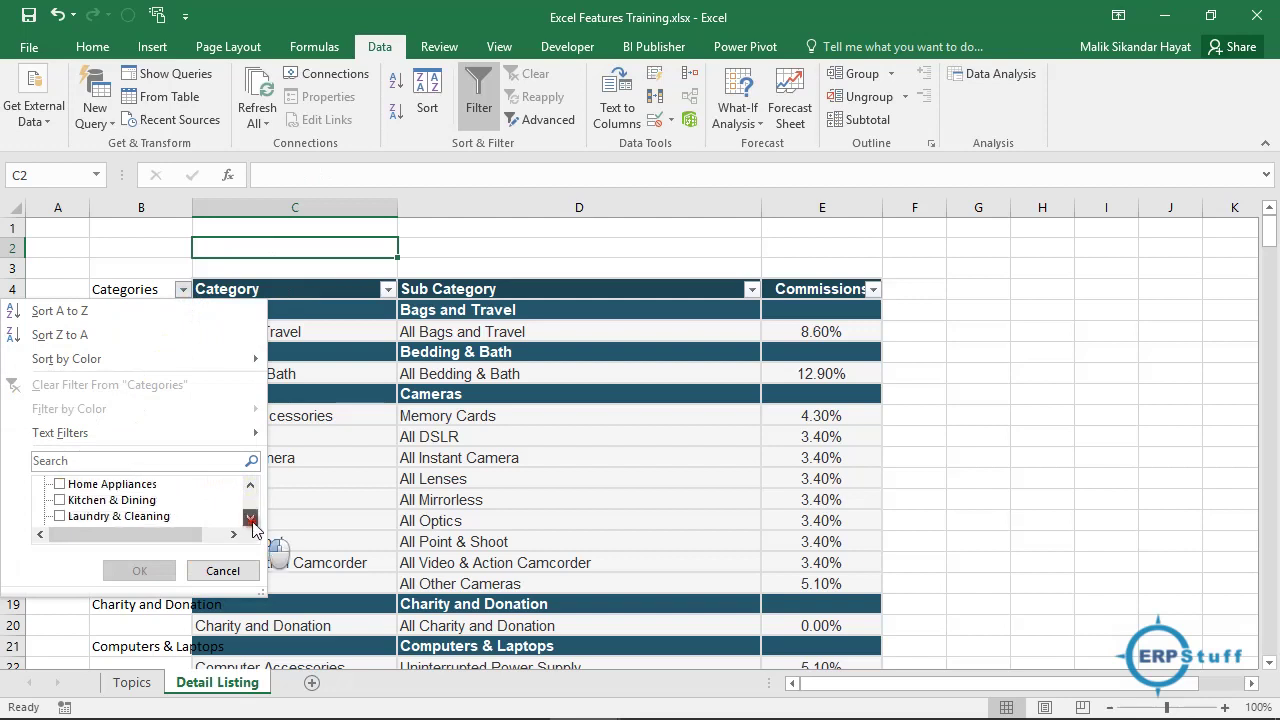
click(250, 518)
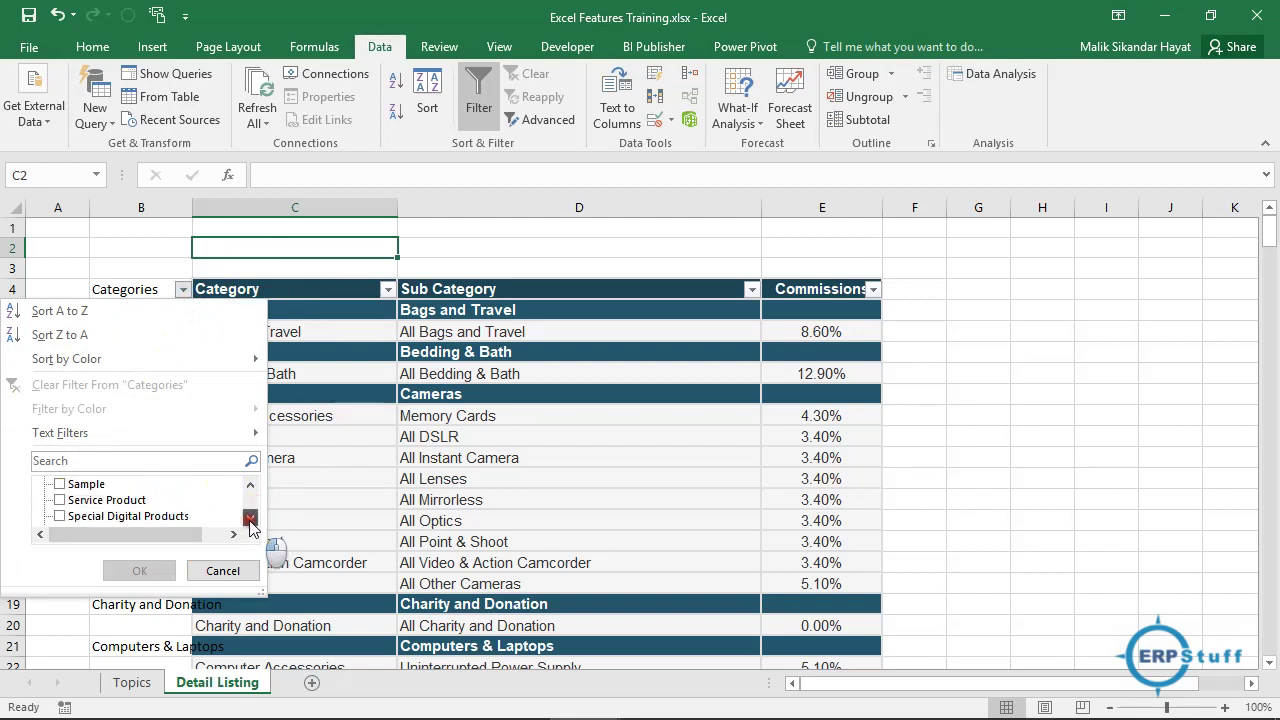
click(250, 518)
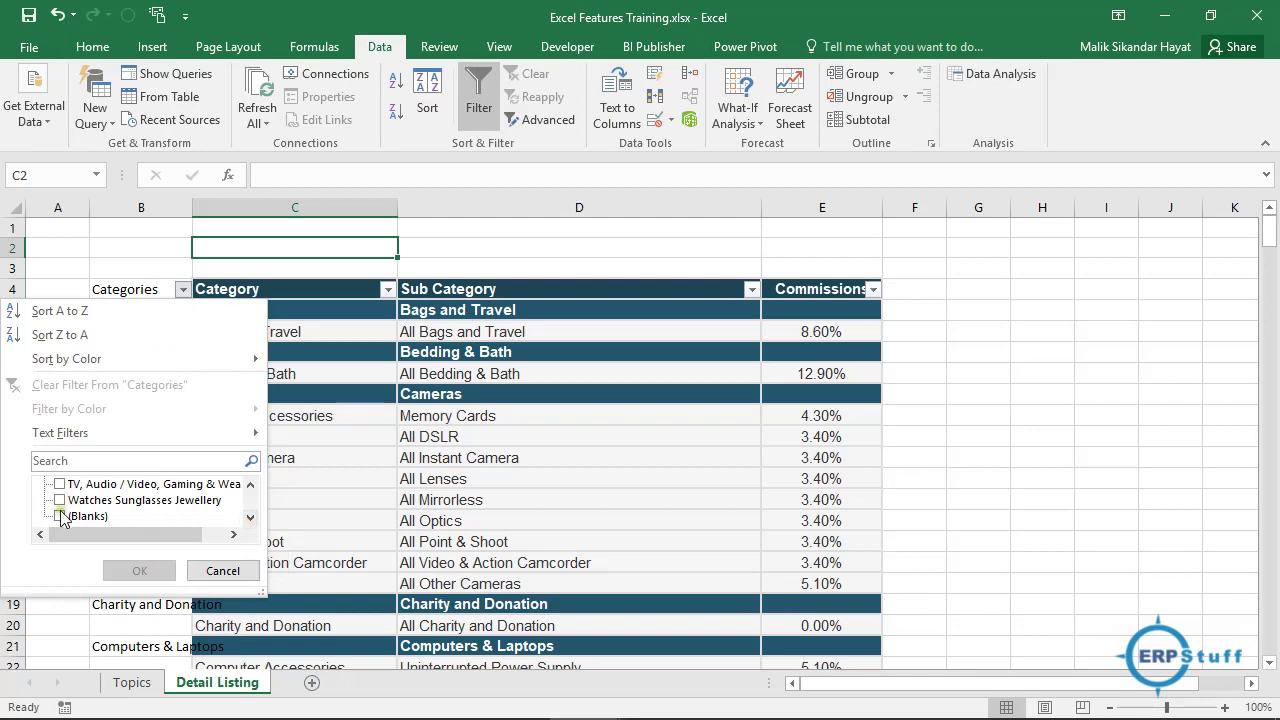
click(61, 516)
click(155, 572)
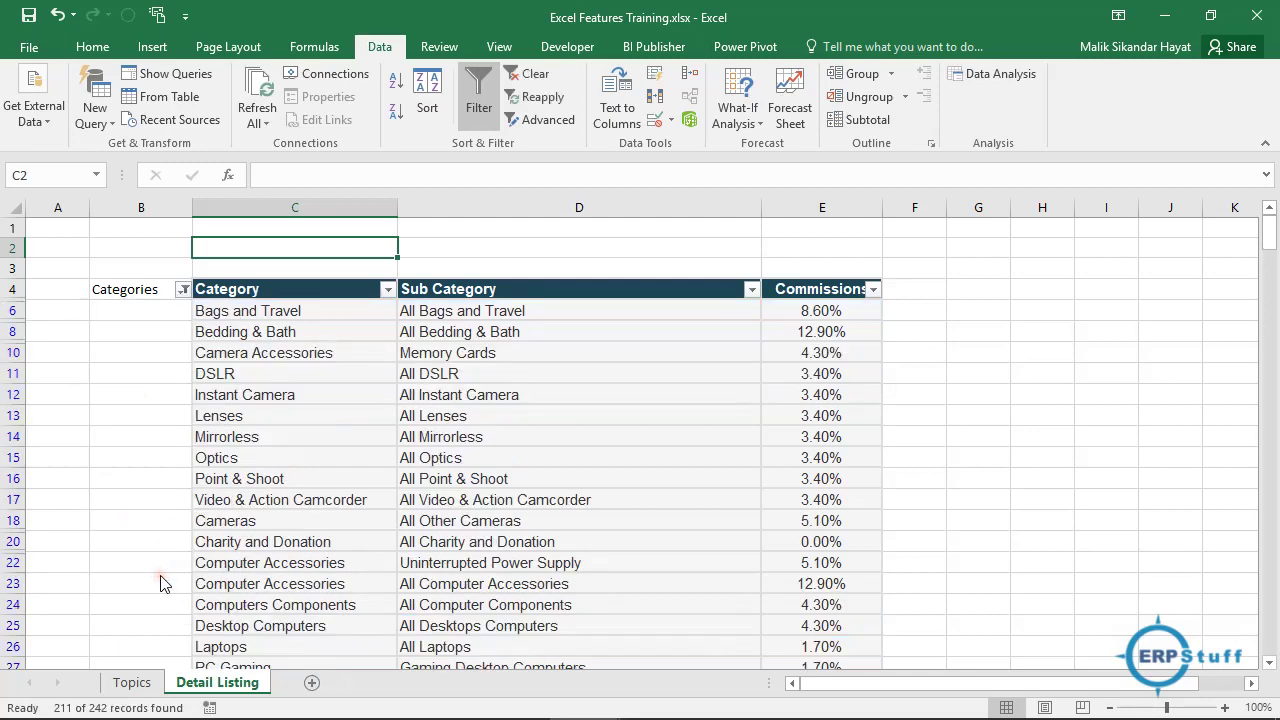
click(158, 314)
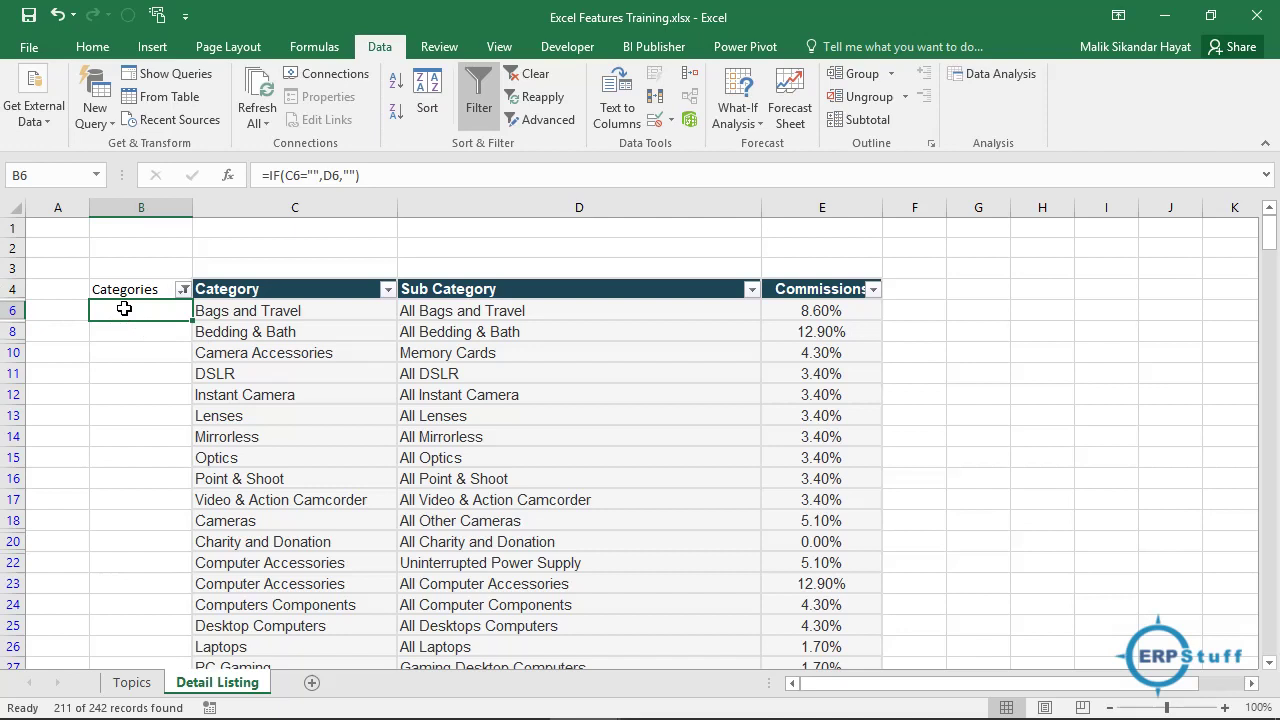
Enter the formula =B5 in cell B6
text(=)
key(Up)
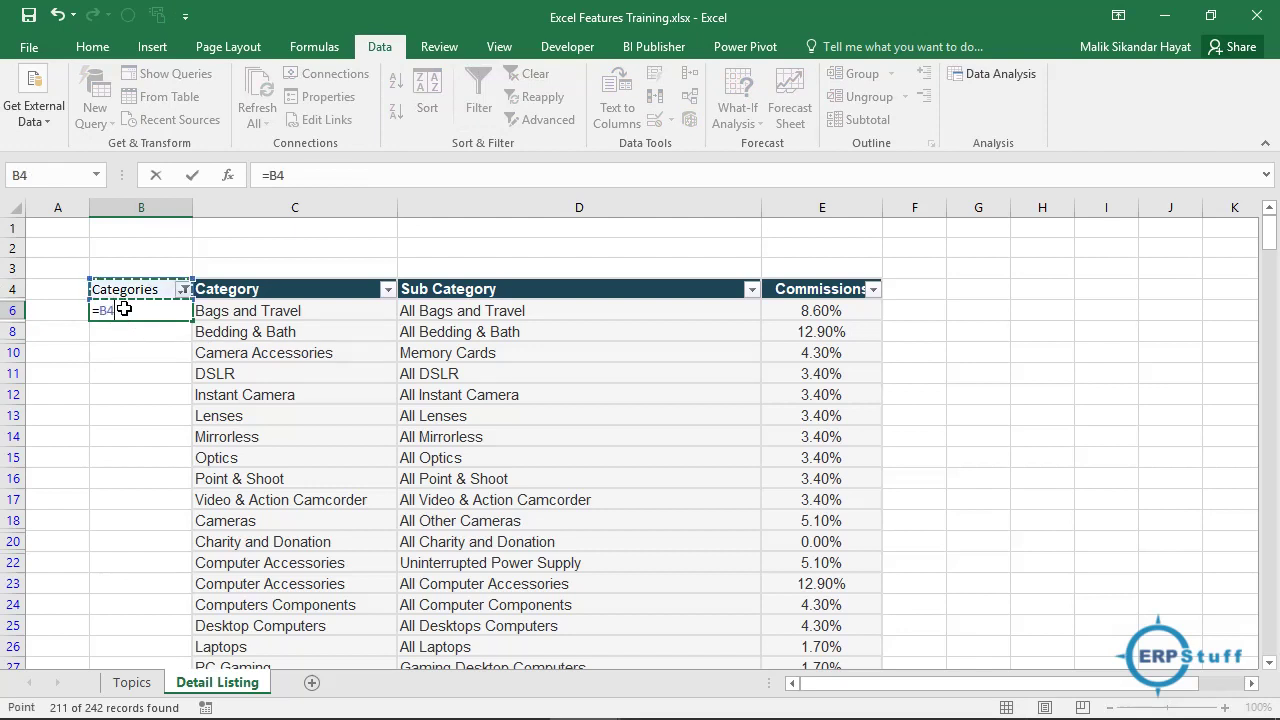
click(294, 176)
key(BackSpace)
text(5)
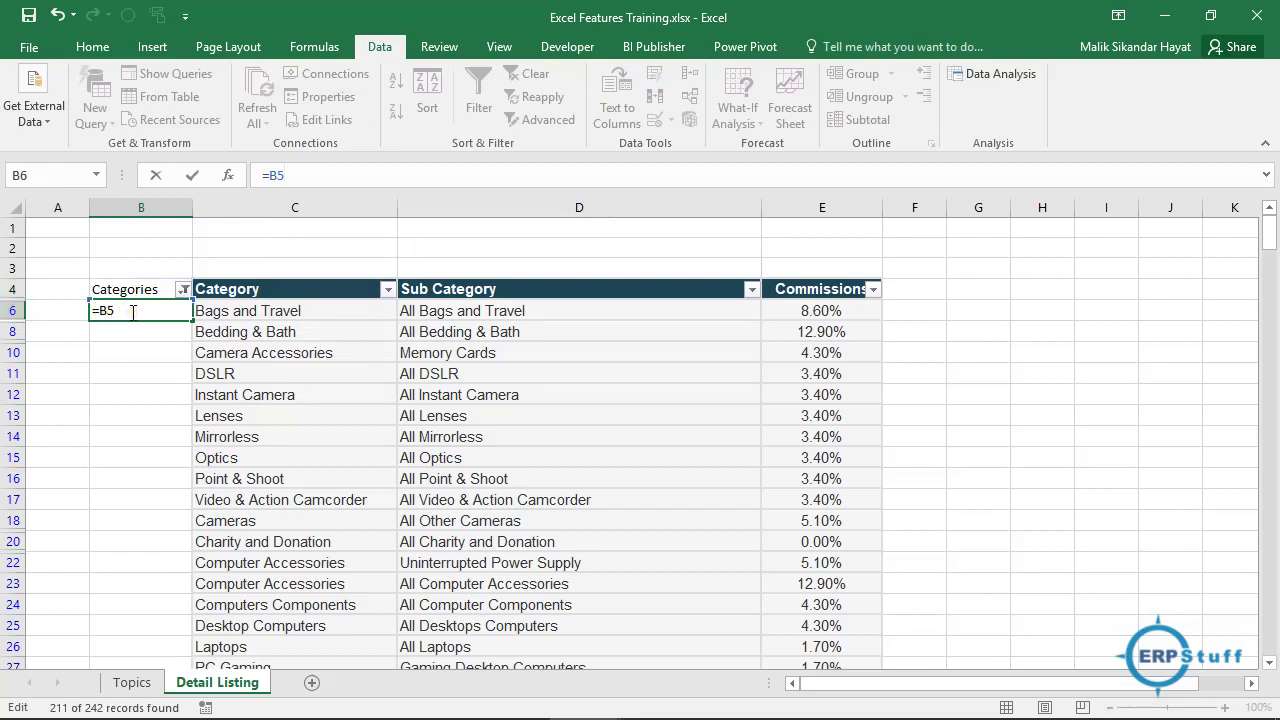
key(Return)
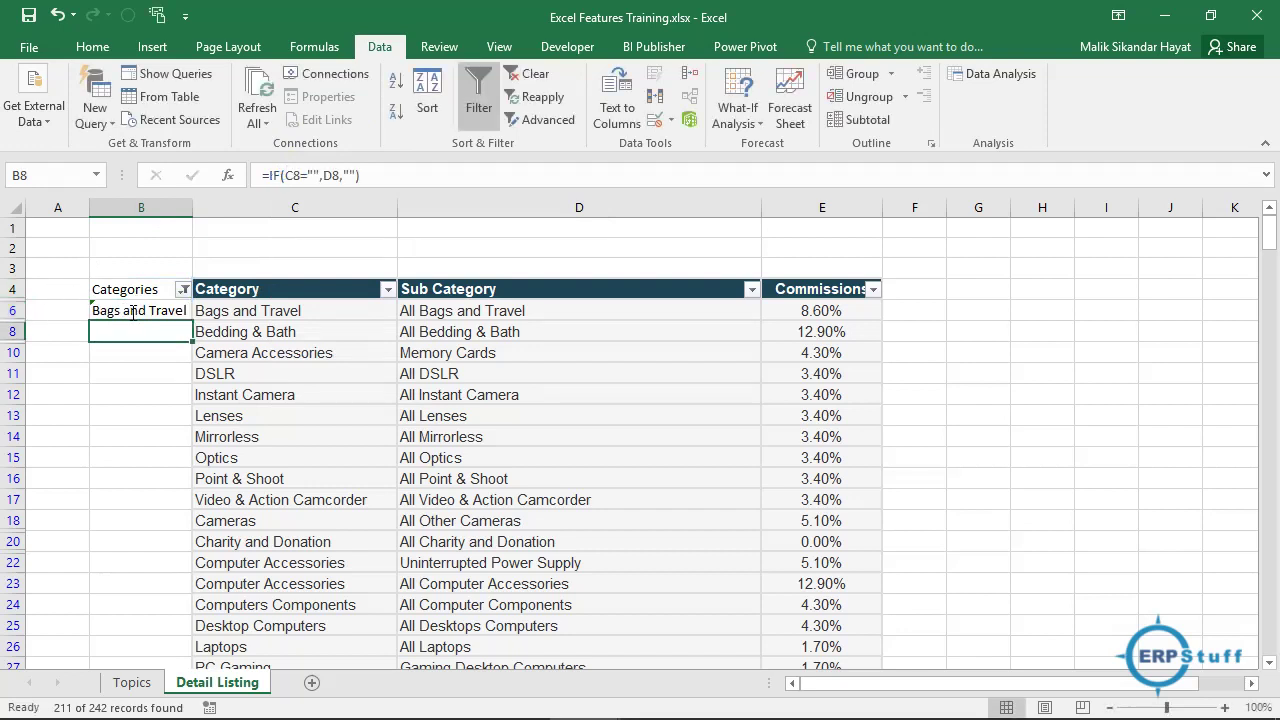
Copy B6's formula into the visible blank Categories cells down to row 179
click(133, 314)
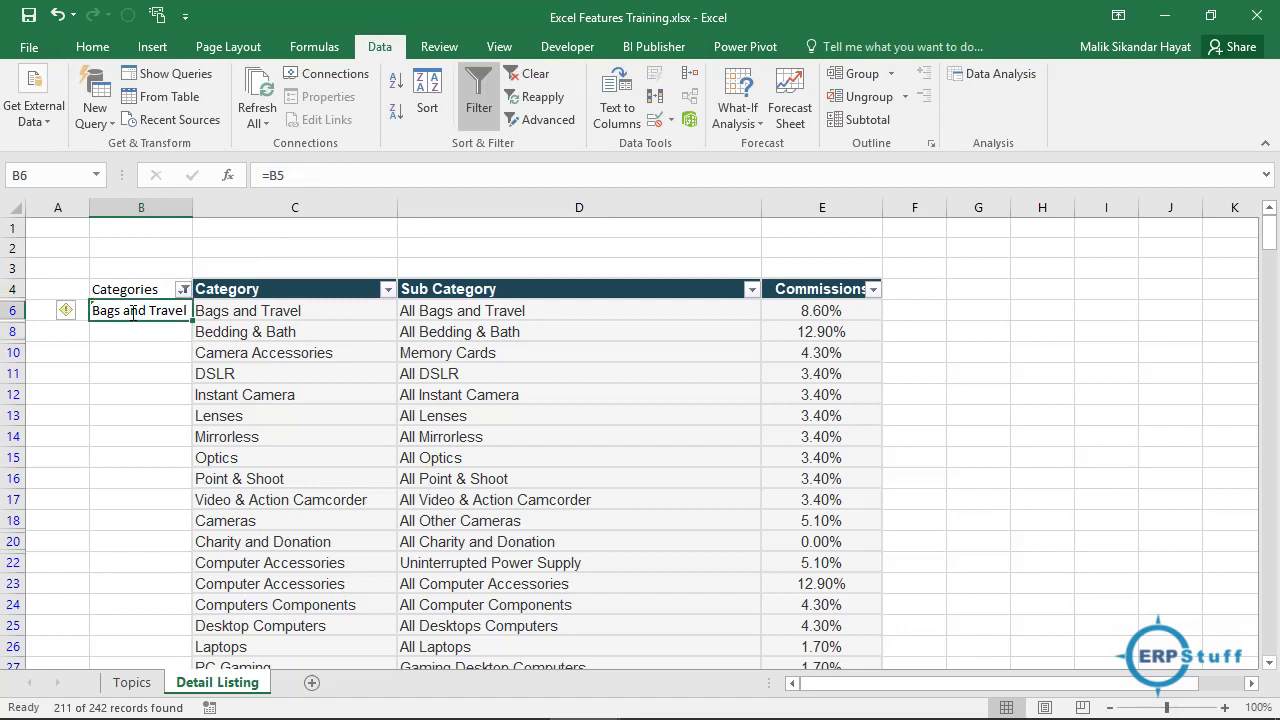
key(ctrl+c)
key(Down)
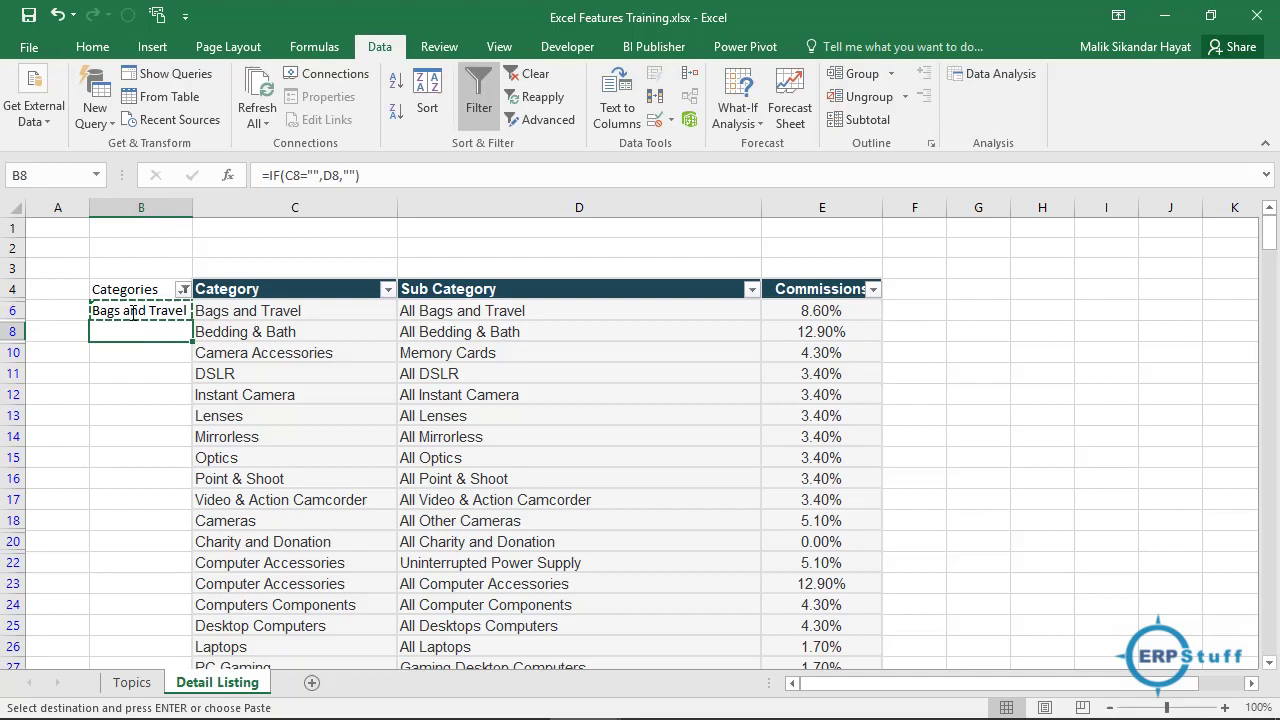
drag(133, 313, 133, 313)
key(ctrl+v)
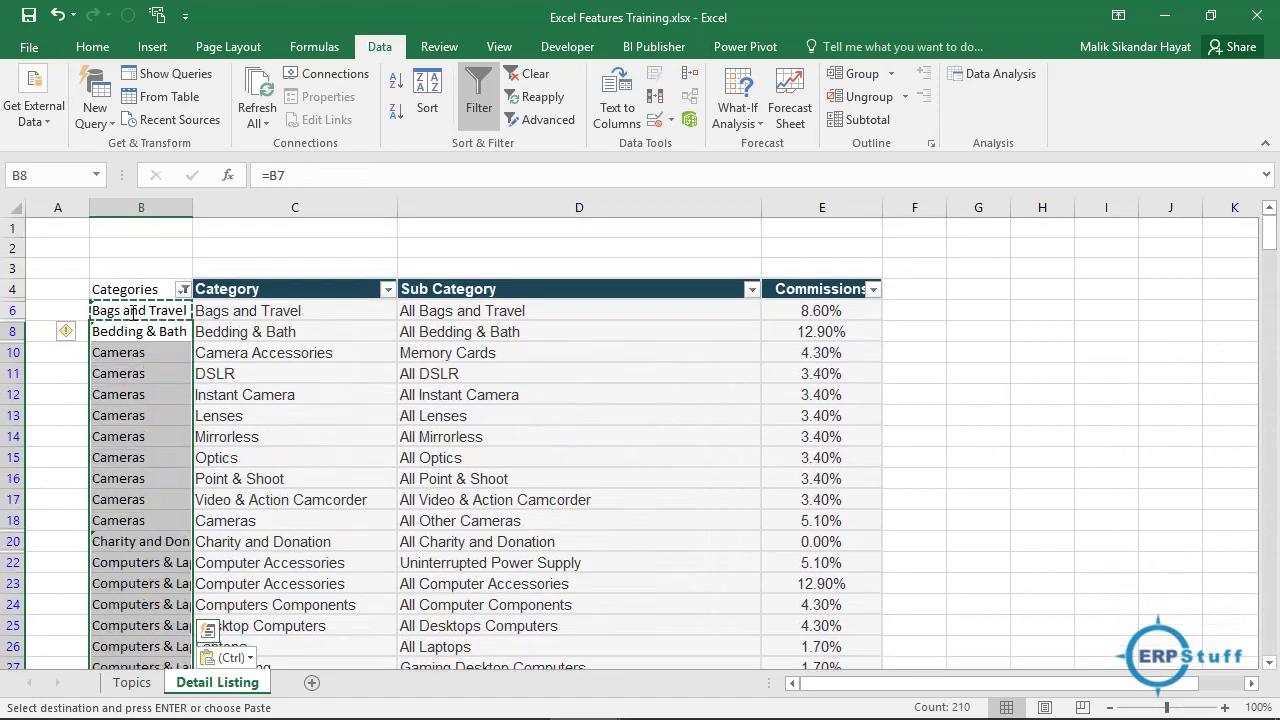
Reset the Categories filter to Select All, check B11, and dismiss the copy marquee
click(220, 311)
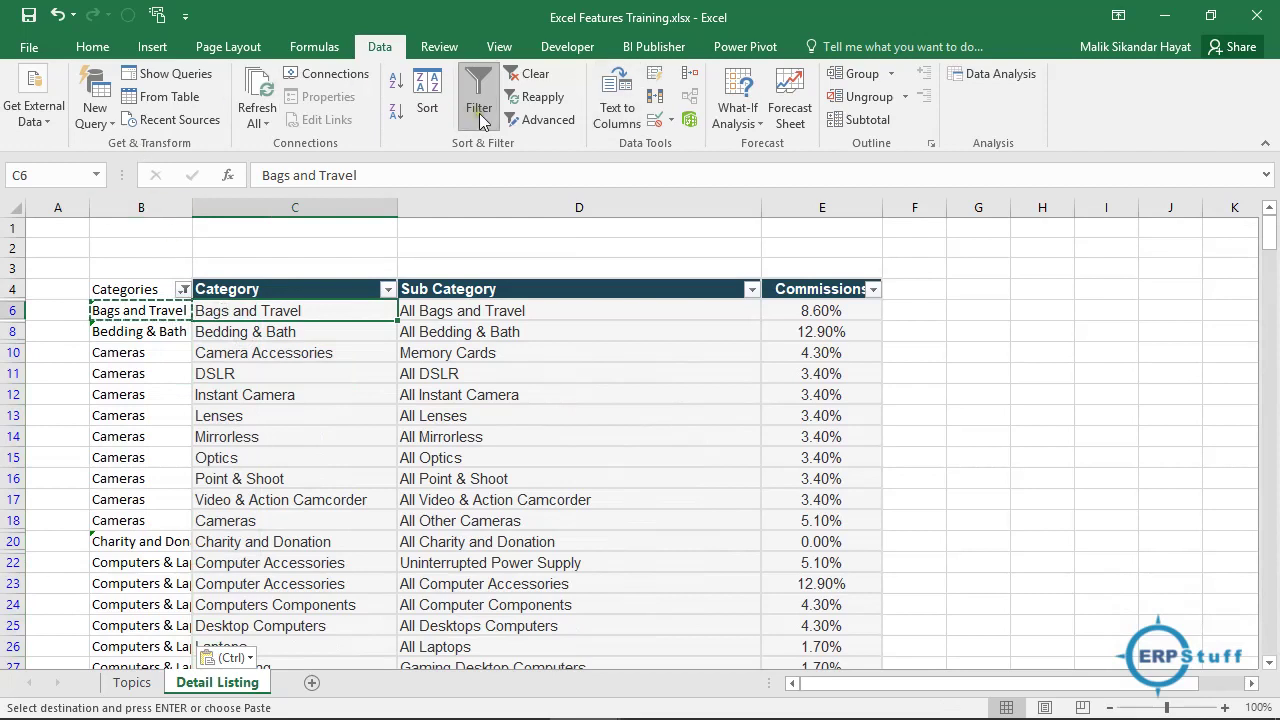
click(184, 290)
click(92, 484)
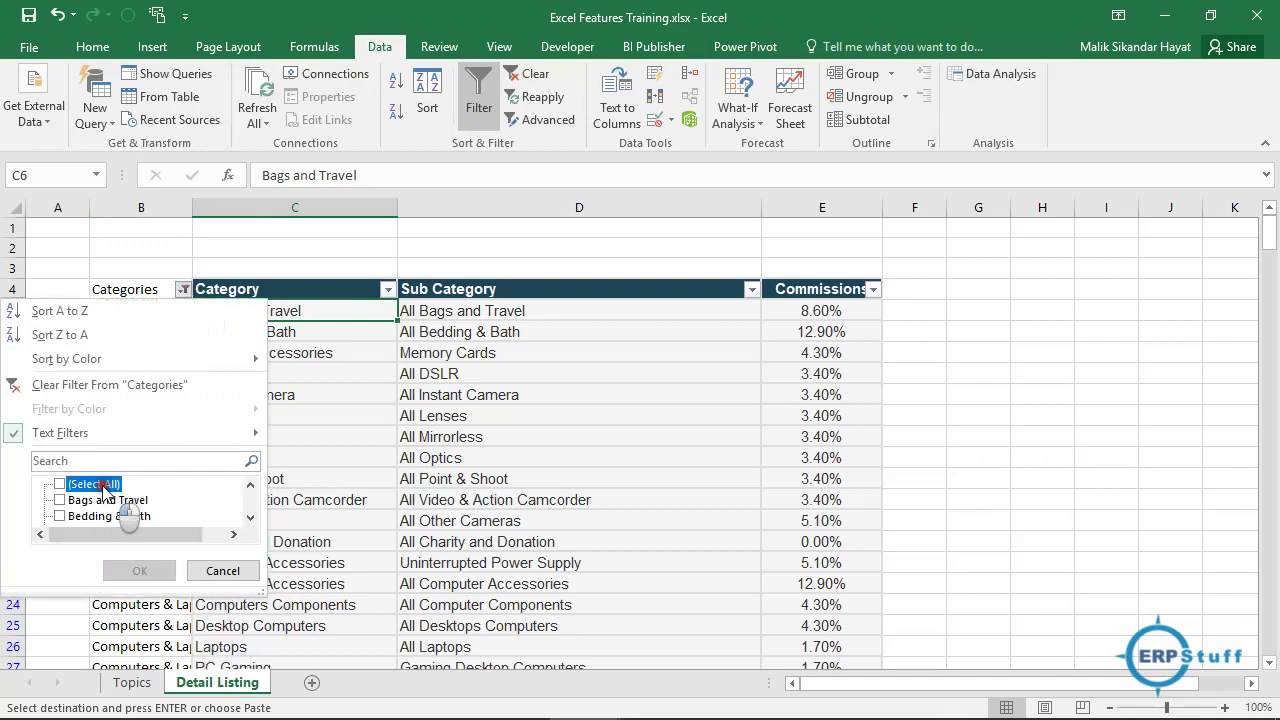
click(139, 570)
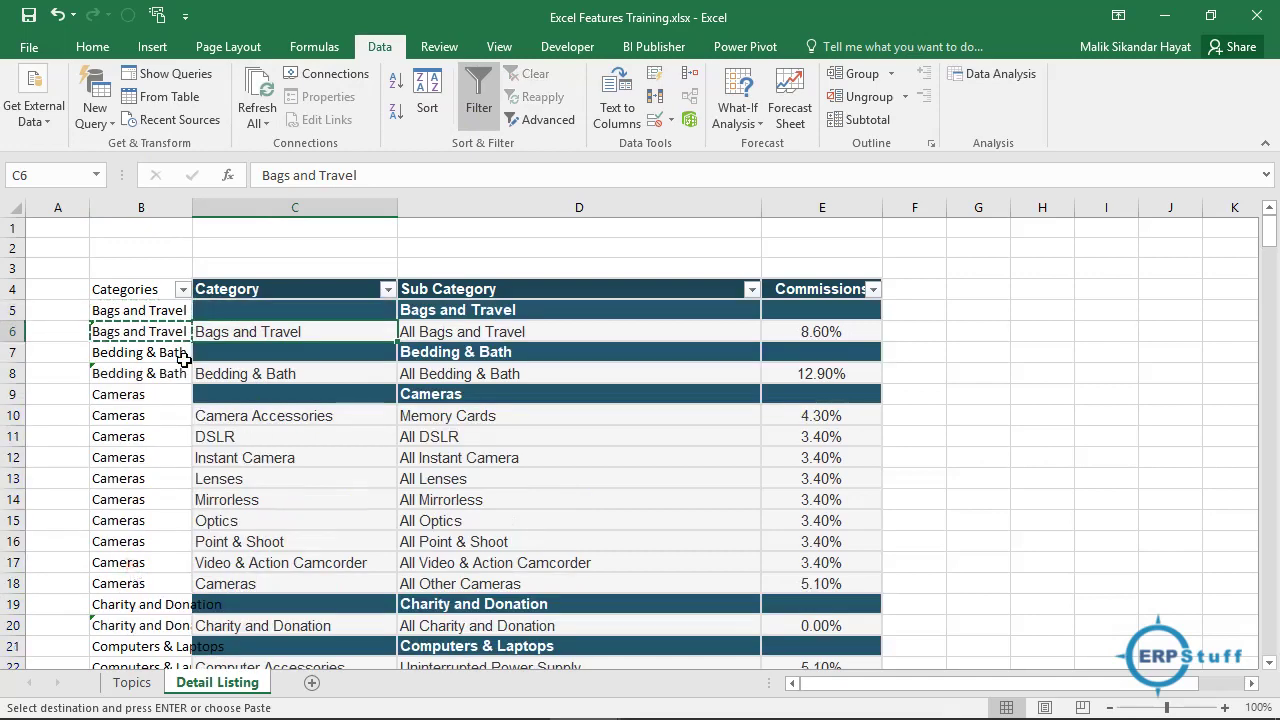
click(148, 431)
key(Escape)
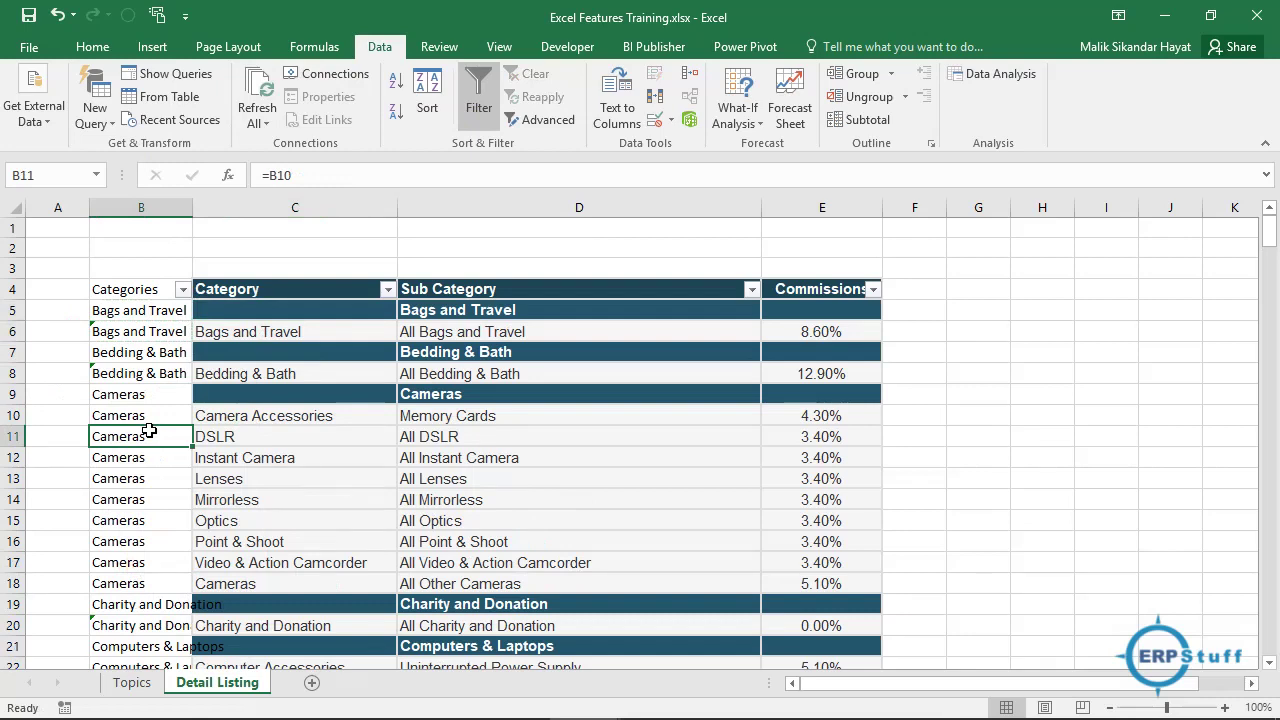
click(118, 690)
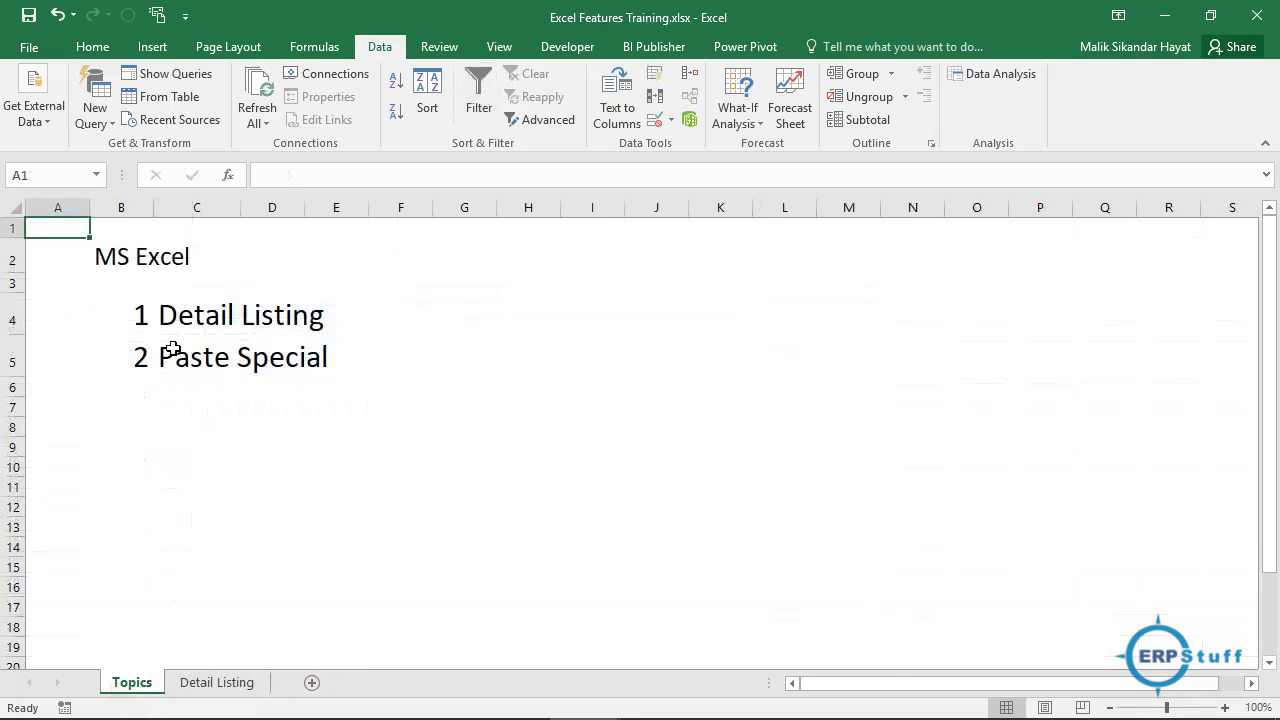
click(175, 355)
click(213, 683)
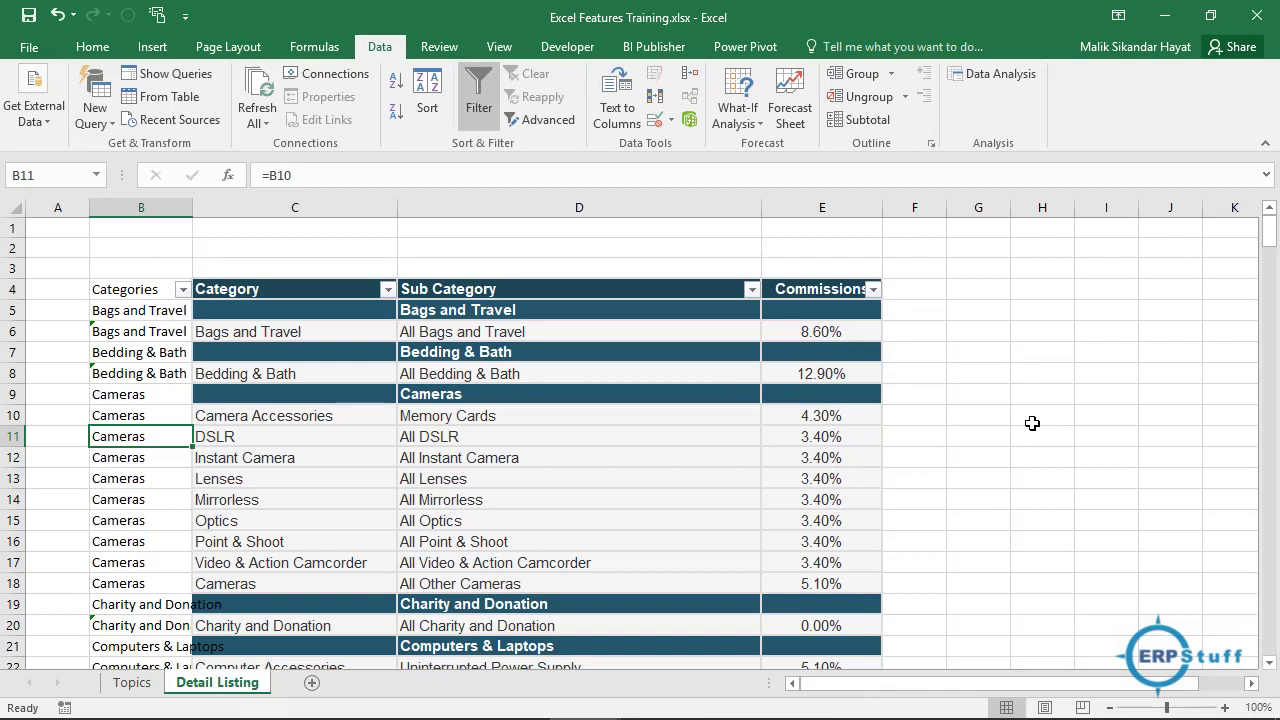
Enter =E10+1% in F10 and fill it down to F18
click(929, 330)
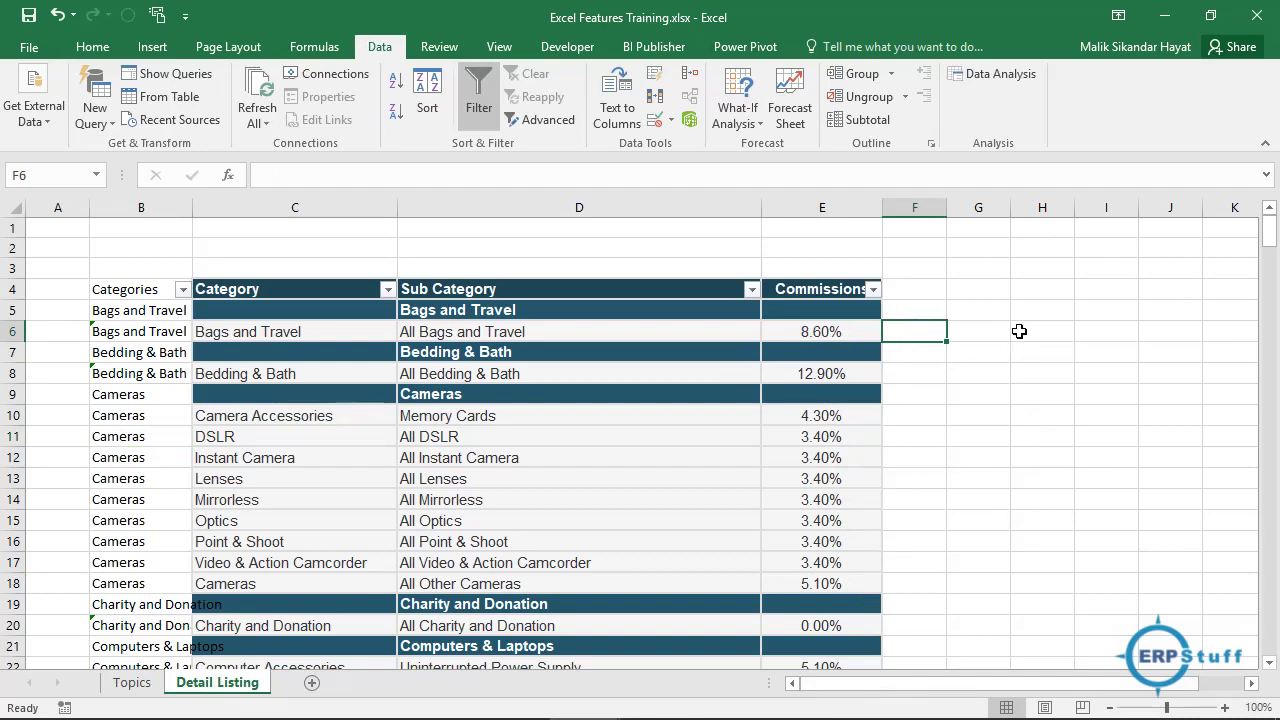
key(Down)
key(Down)
key(Down)
key(Down)
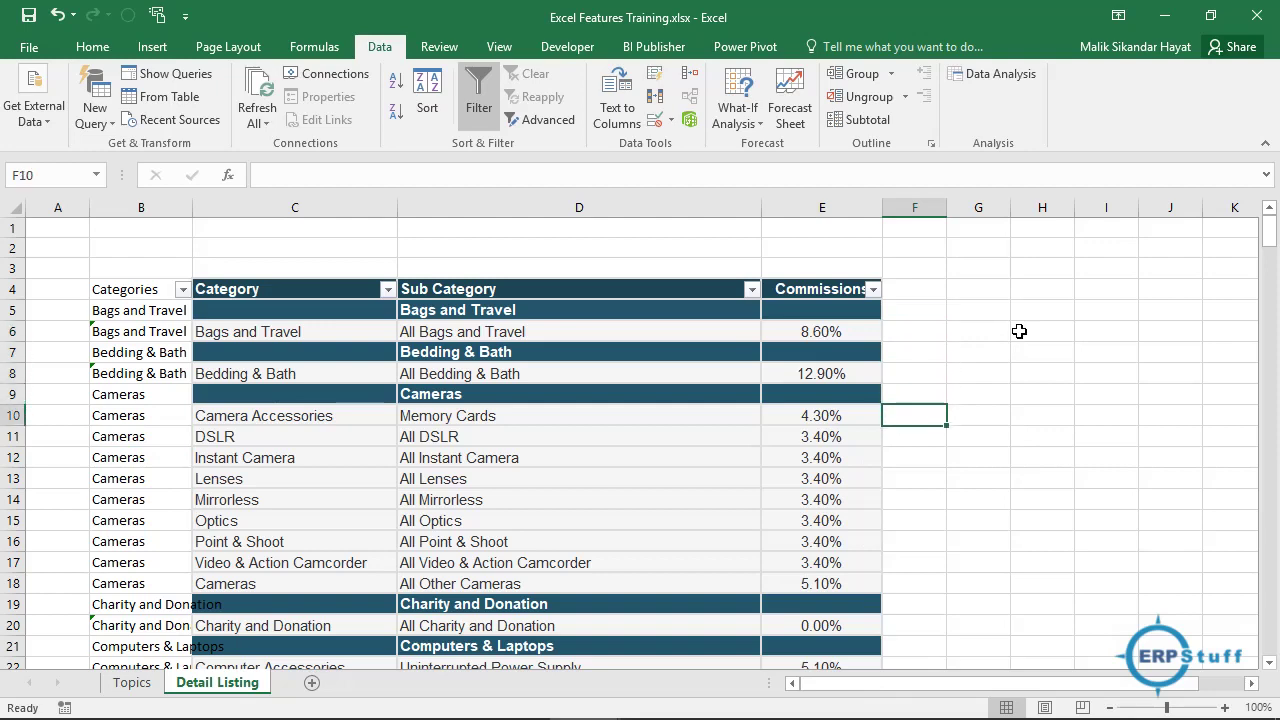
text(=)
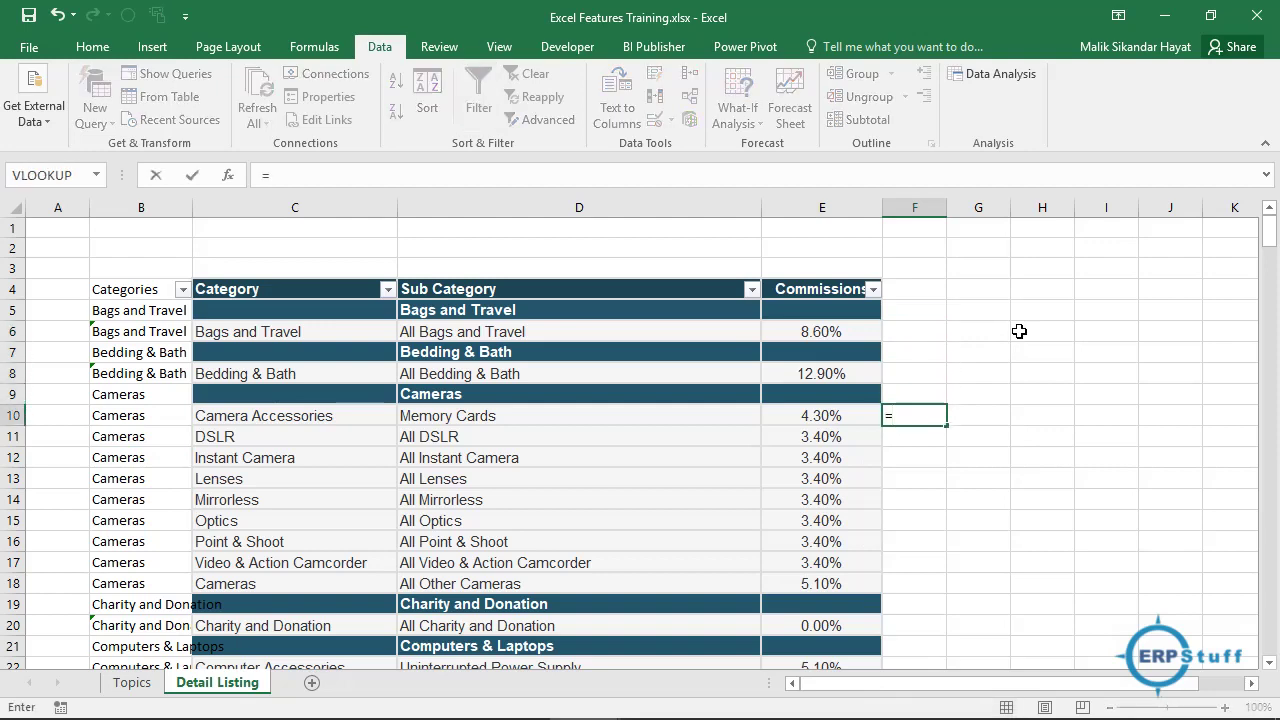
key(Left)
text(+)
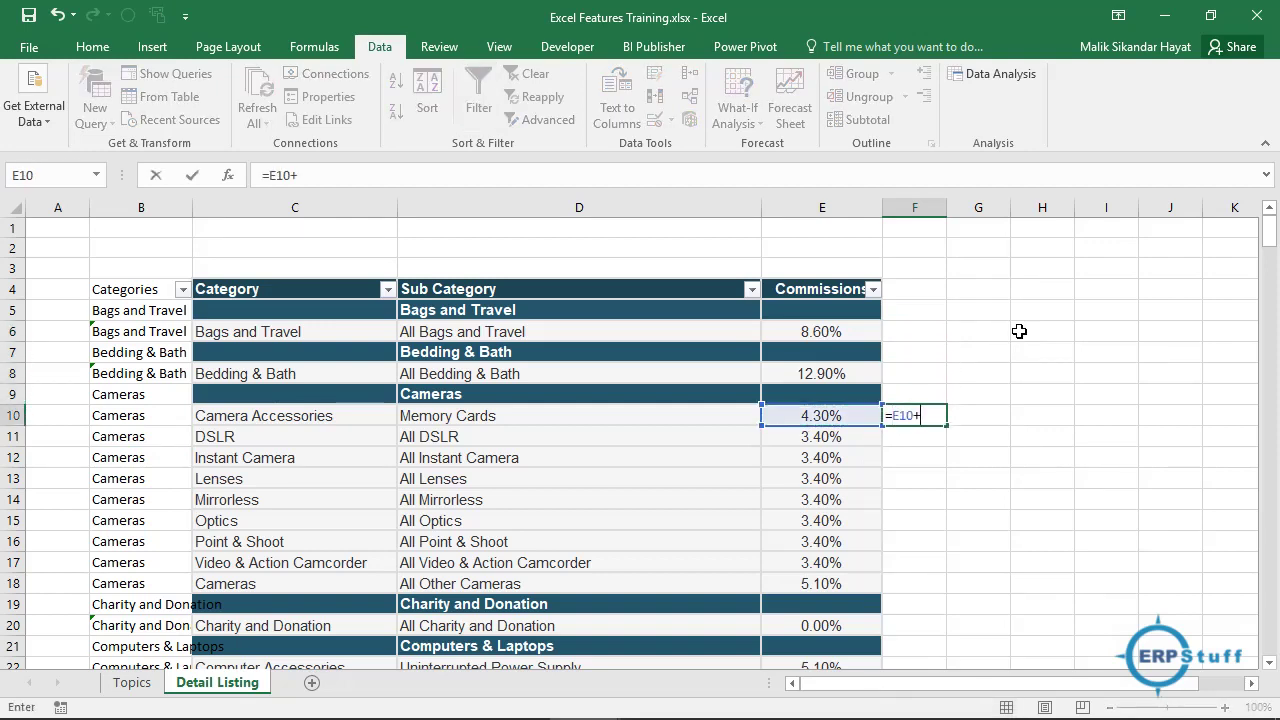
text(1%)
key(Return)
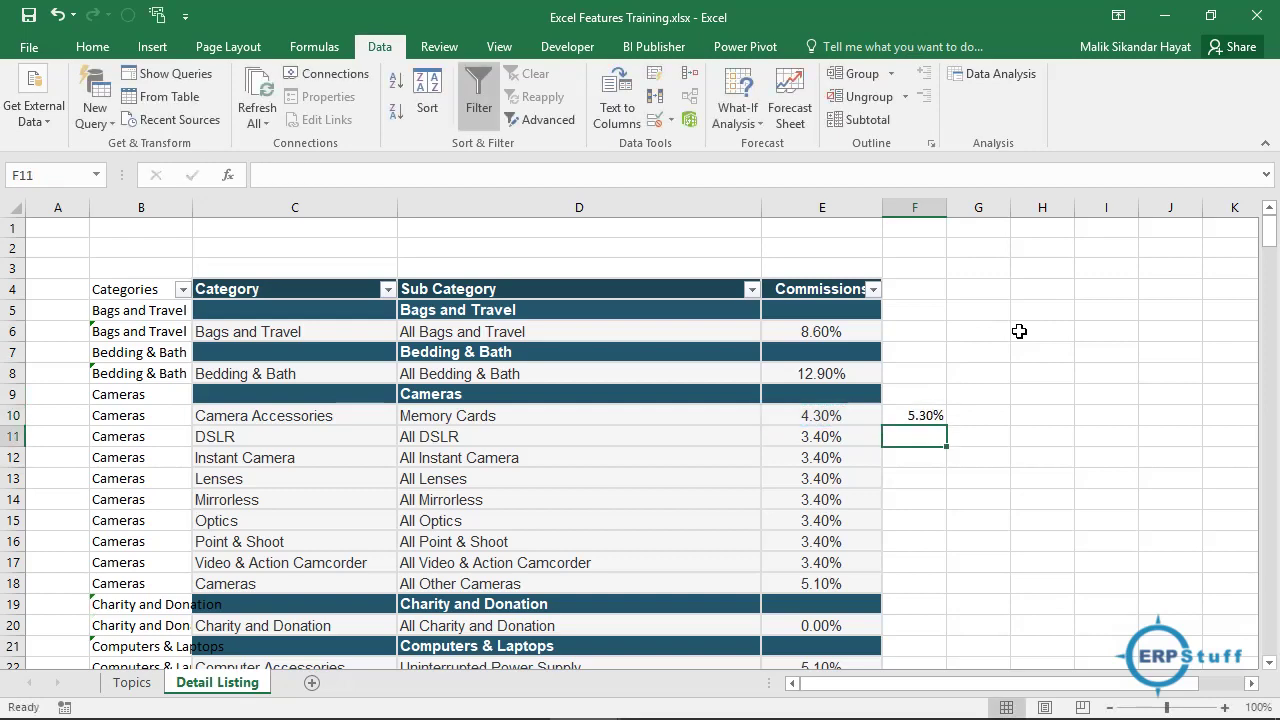
click(940, 412)
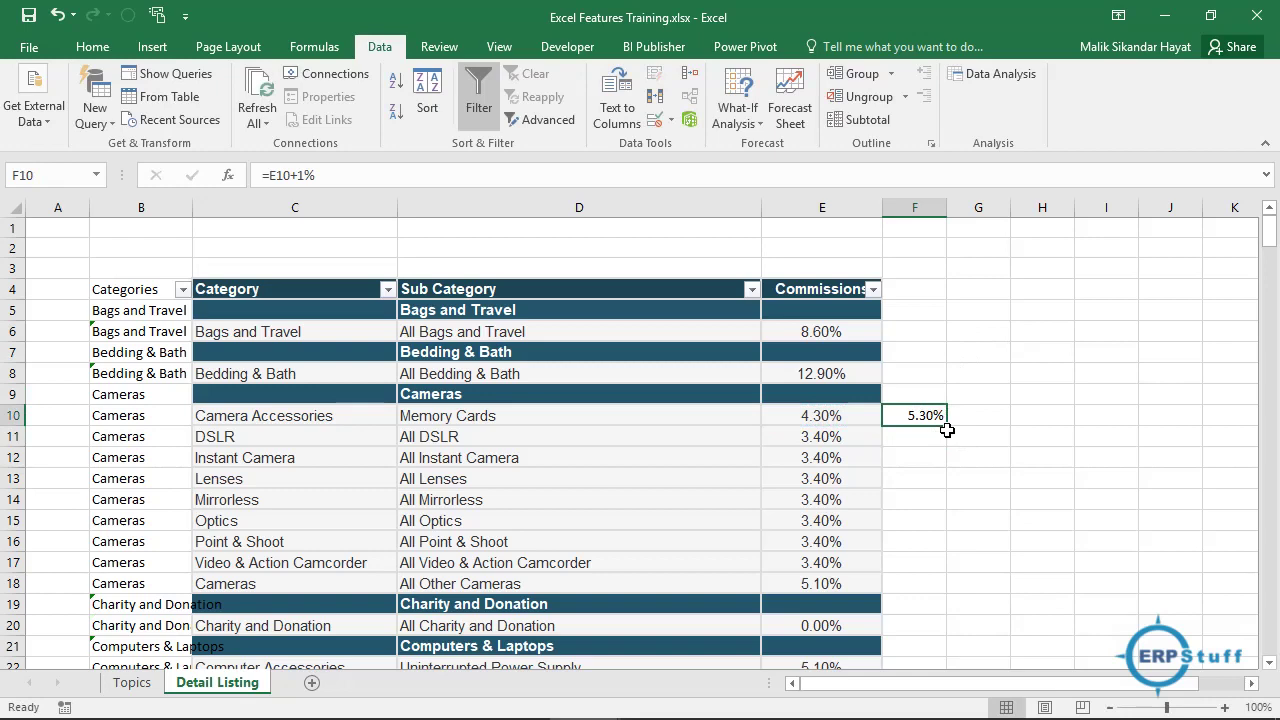
drag(946, 428, 935, 590)
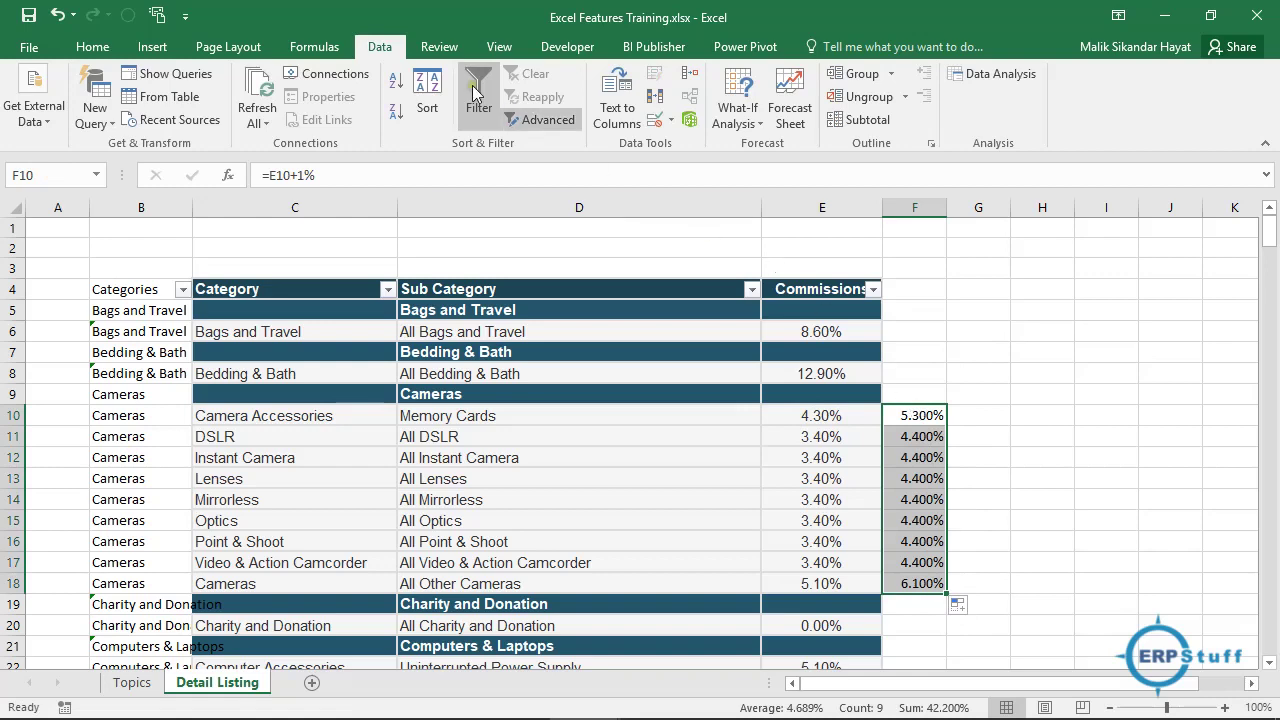
Reduce F10:F18 by one decimal place so the raised commissions show as 5.30%, 4.40%, 6.10%
click(92, 47)
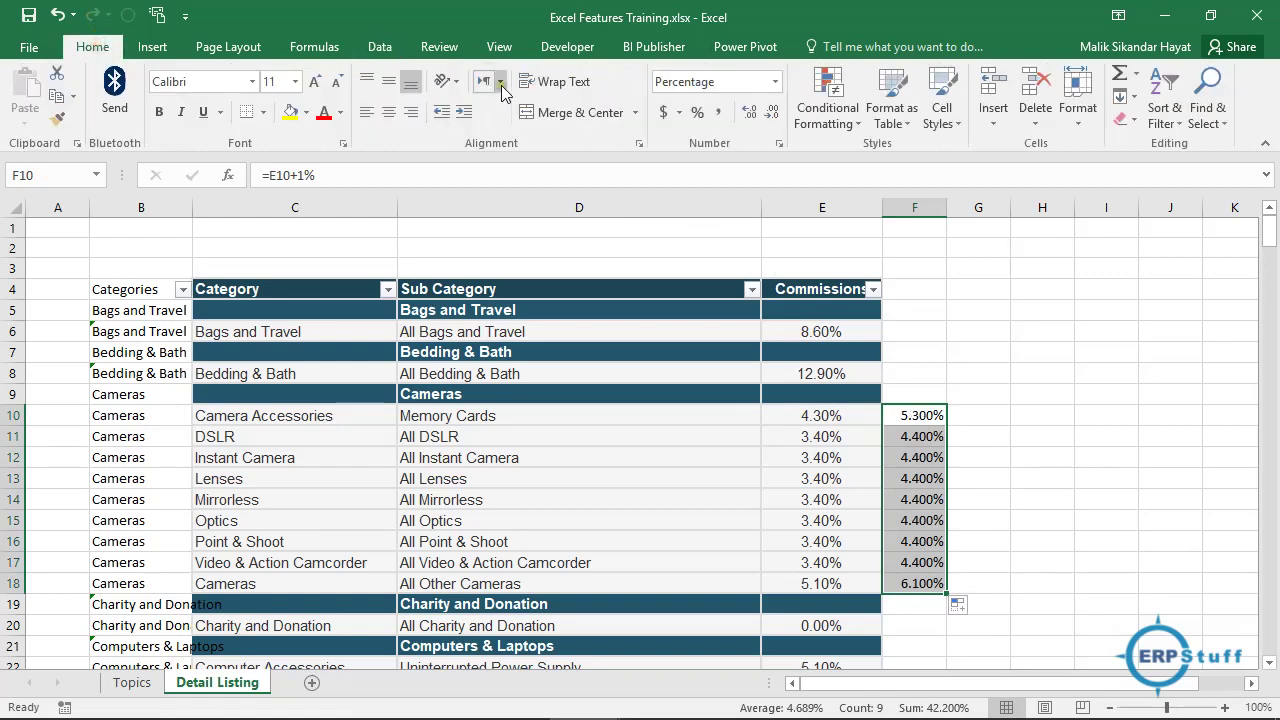
click(771, 112)
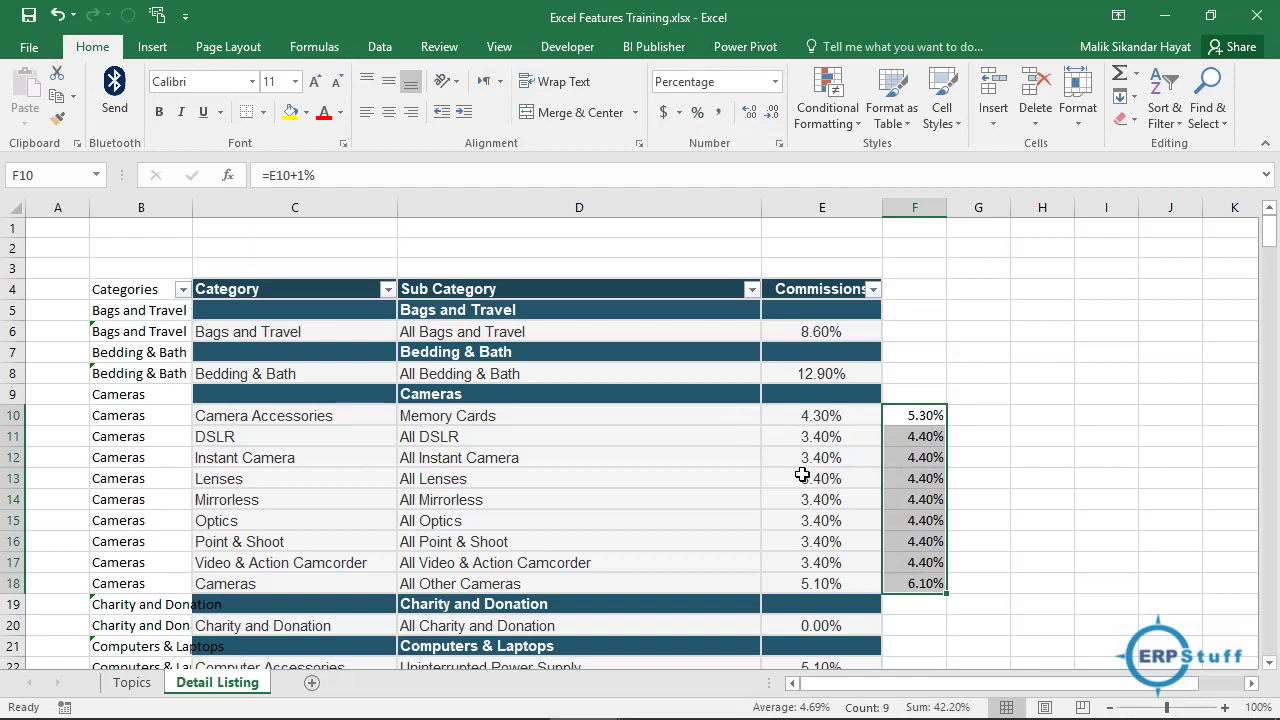
Convert the +1% results in F10:F18 into plain values with Paste Values
right_click(904, 452)
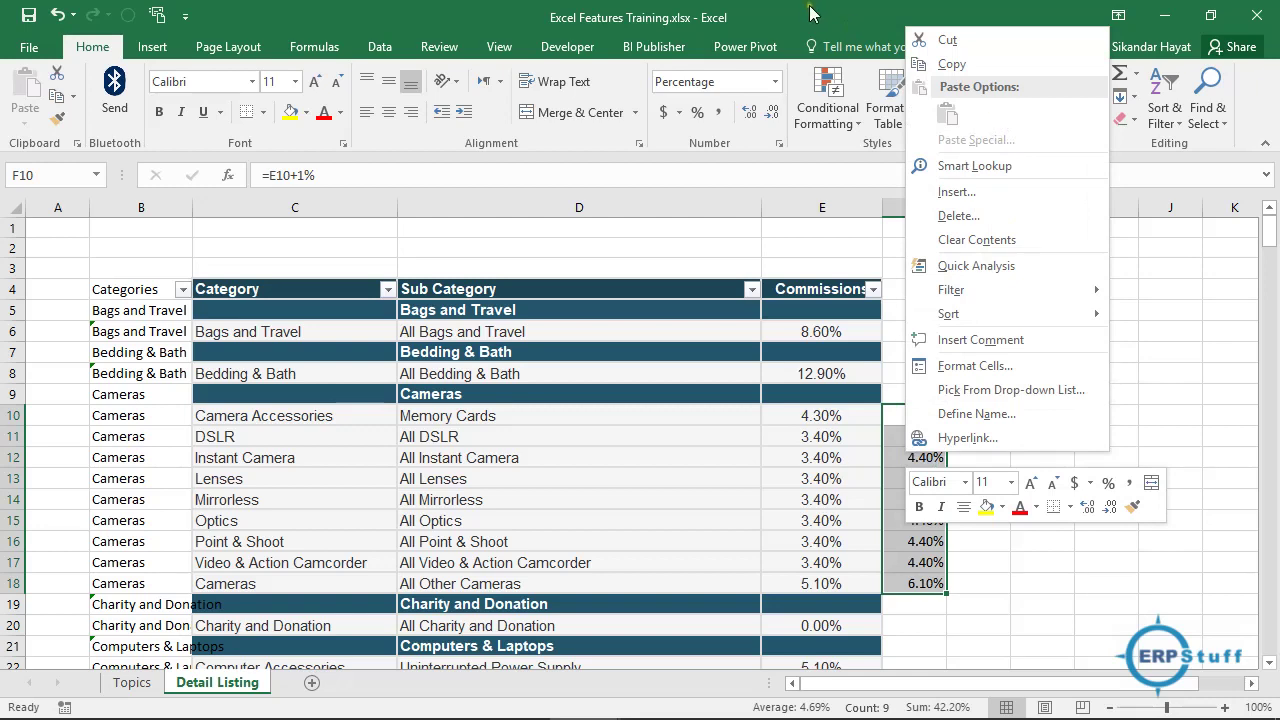
click(845, 17)
key(ctrl+c)
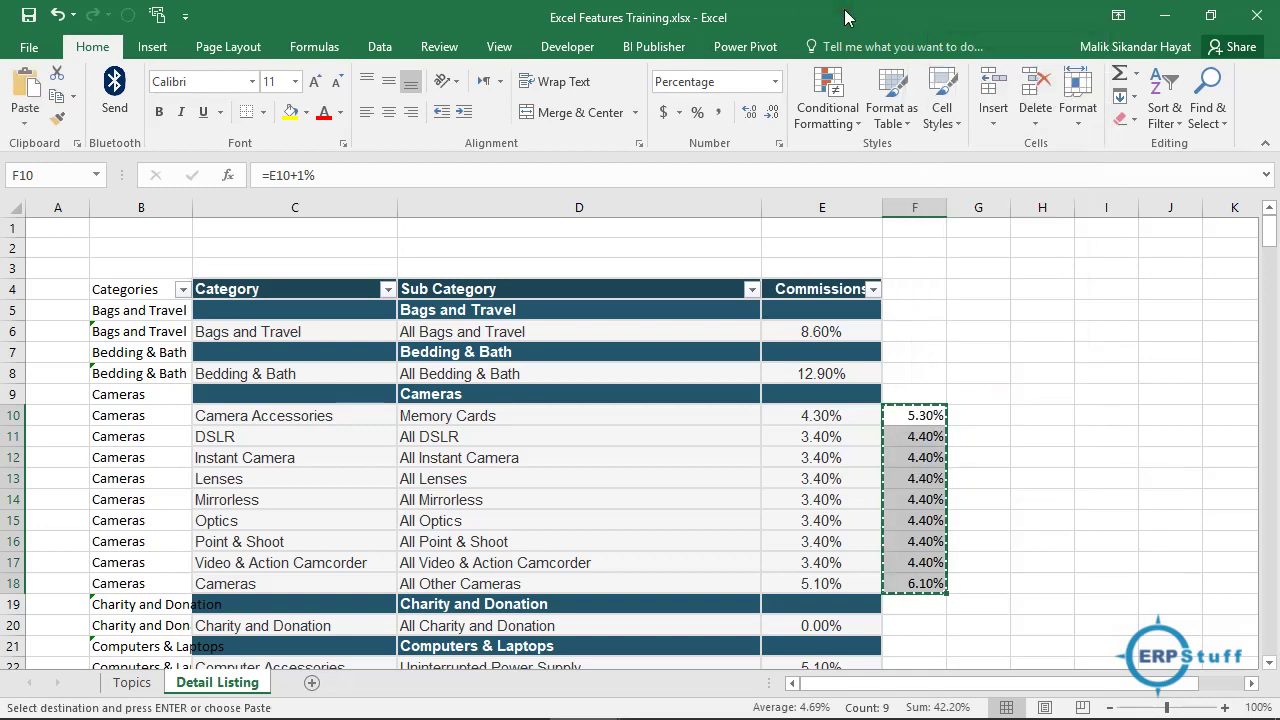
right_click(932, 439)
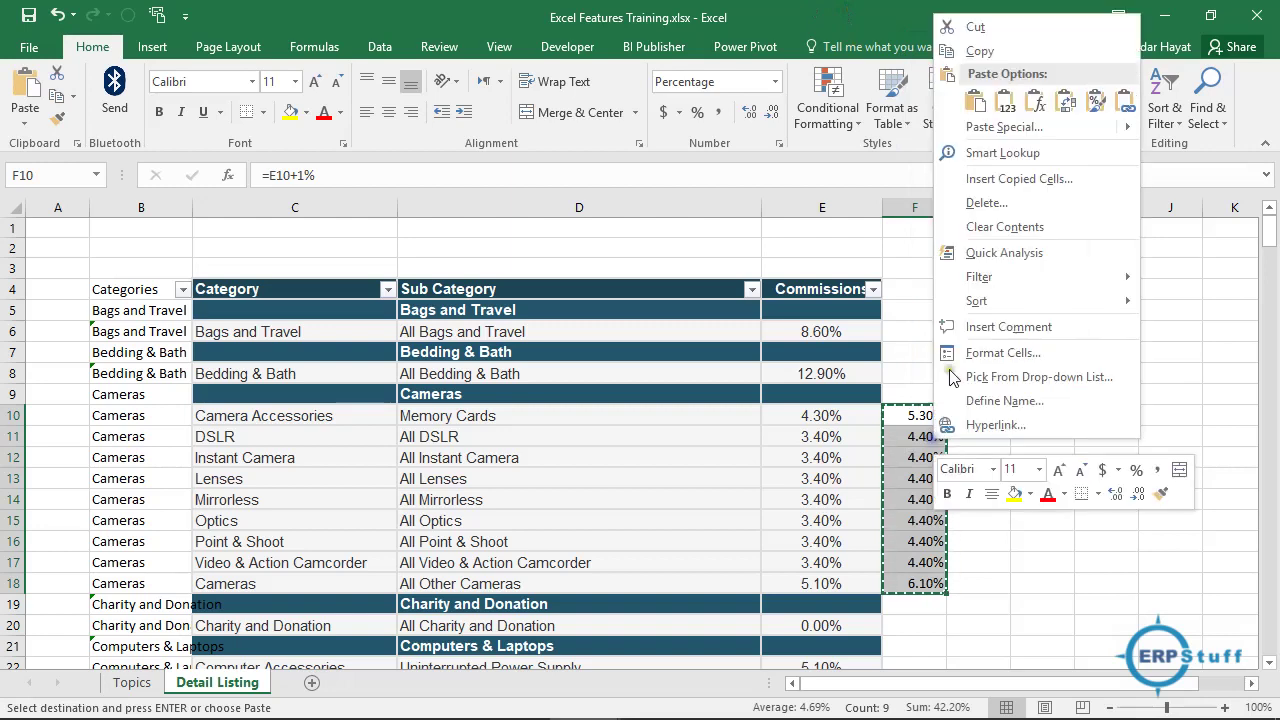
click(1007, 103)
key(Escape)
Copy the F10:F18 values and paste them over E10:E18
drag(822, 415, 822, 457)
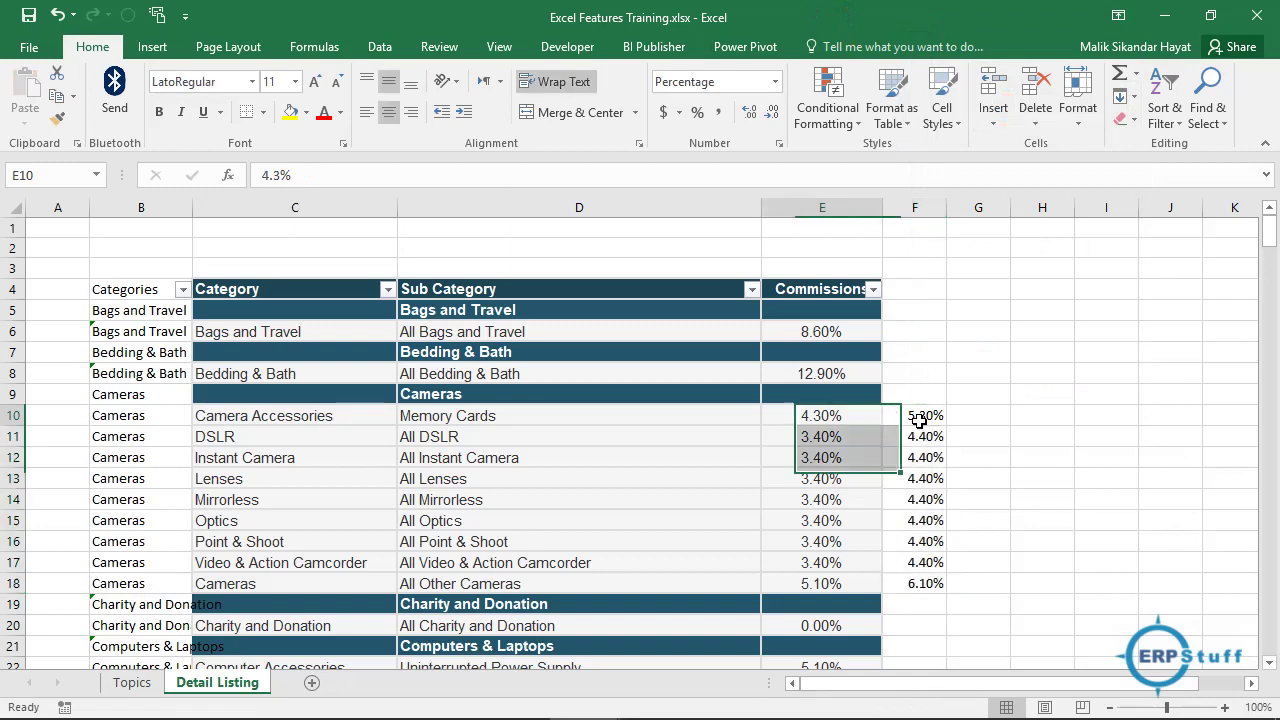
click(919, 415)
key(shift+Down)
key(shift+Down)
key(shift+Down)
key(shift+Down)
key(shift+Down)
key(shift+Down)
key(shift+Down)
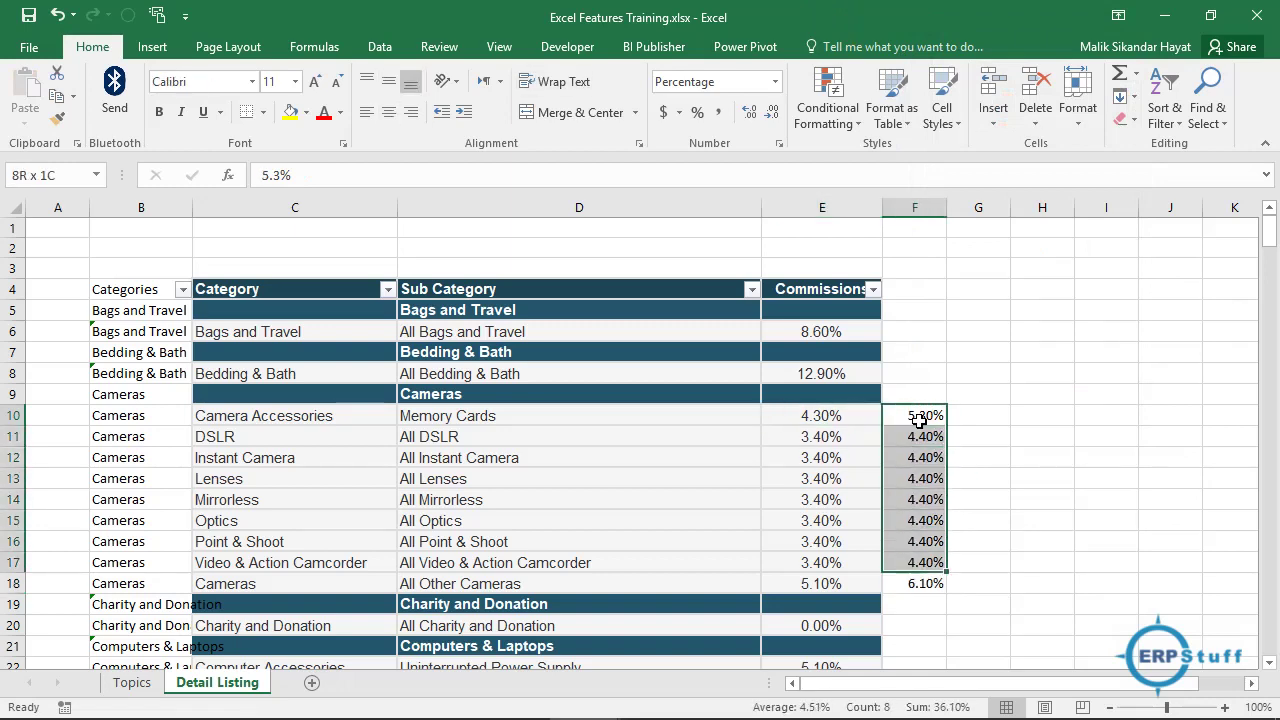
key(shift+Down)
key(ctrl+c)
key(Left)
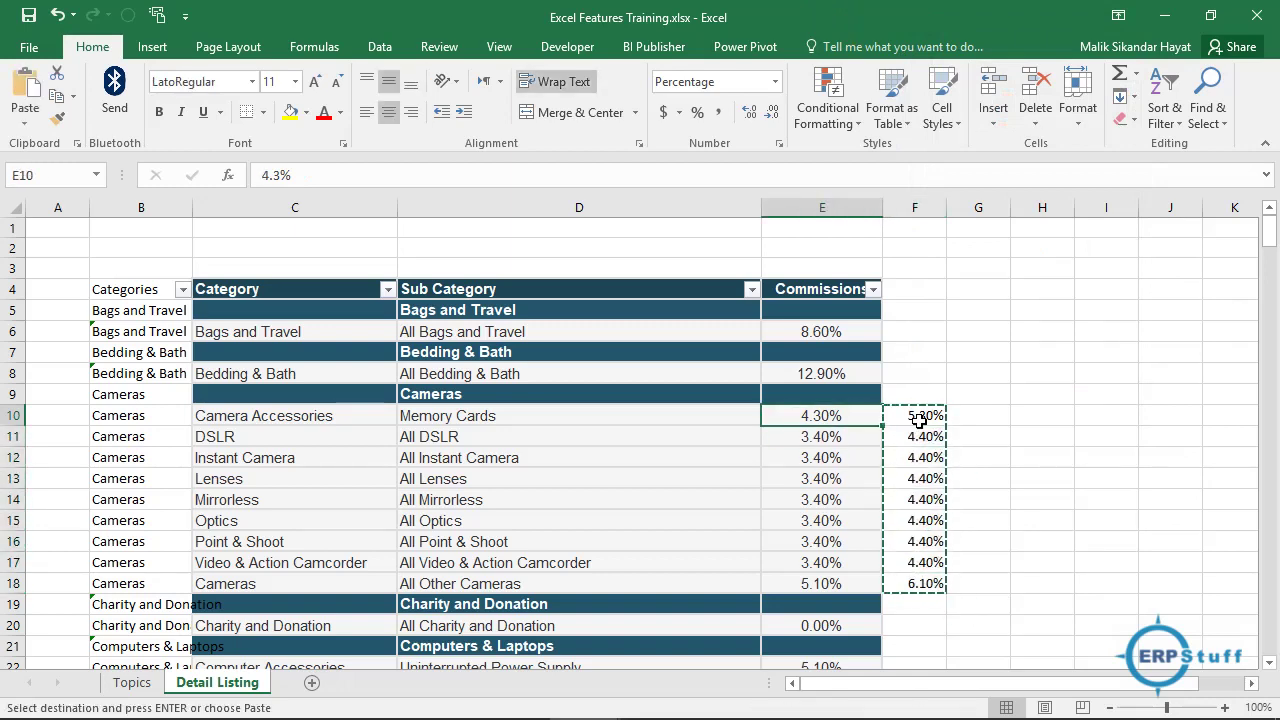
key(ctrl+v)
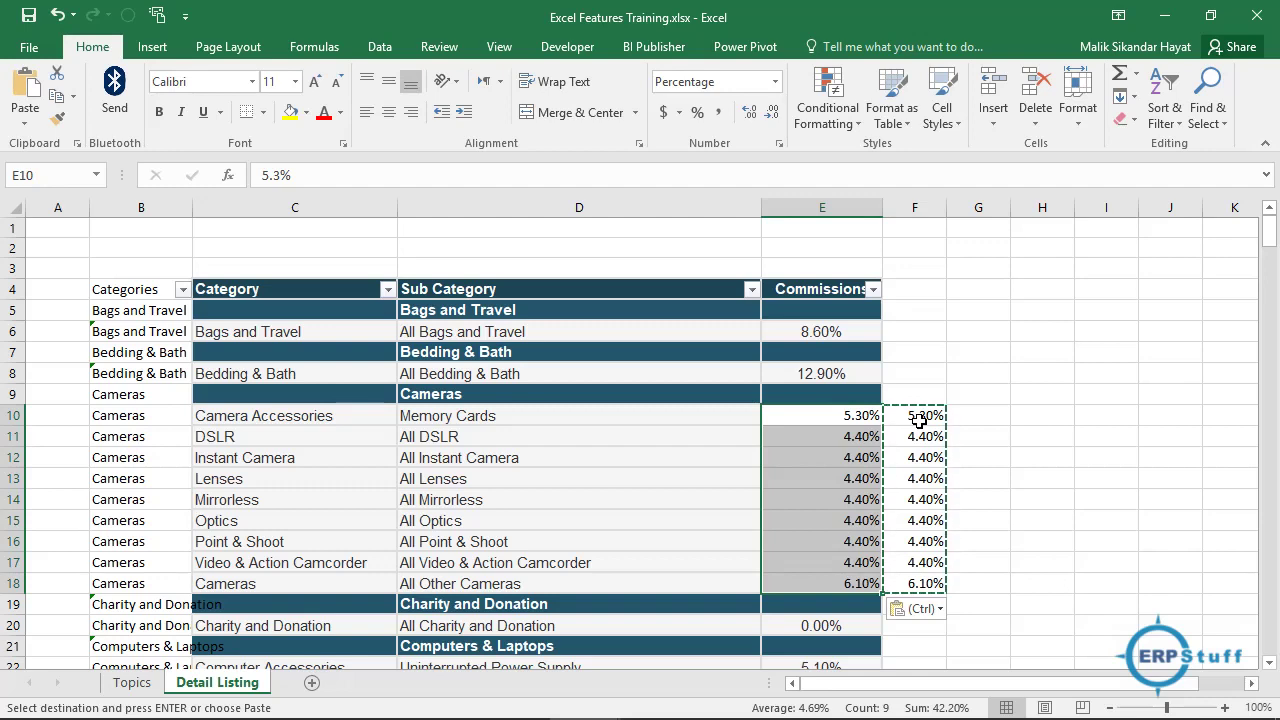
key(ctrl)
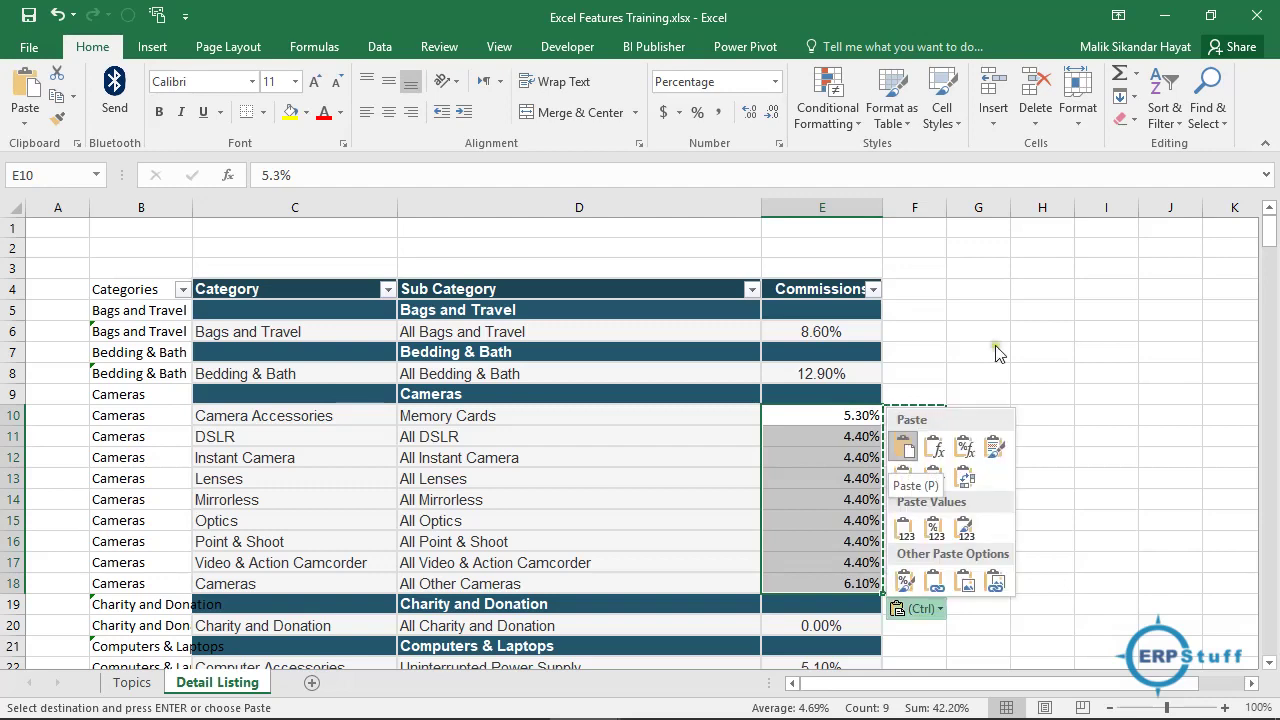
key(Escape)
Undo the paste and +1% edits, restoring the unfiltered commissions table with every row visible
key(ctrl+z)
key(ctrl+z)
key(ctrl+z)
key(ctrl+z)
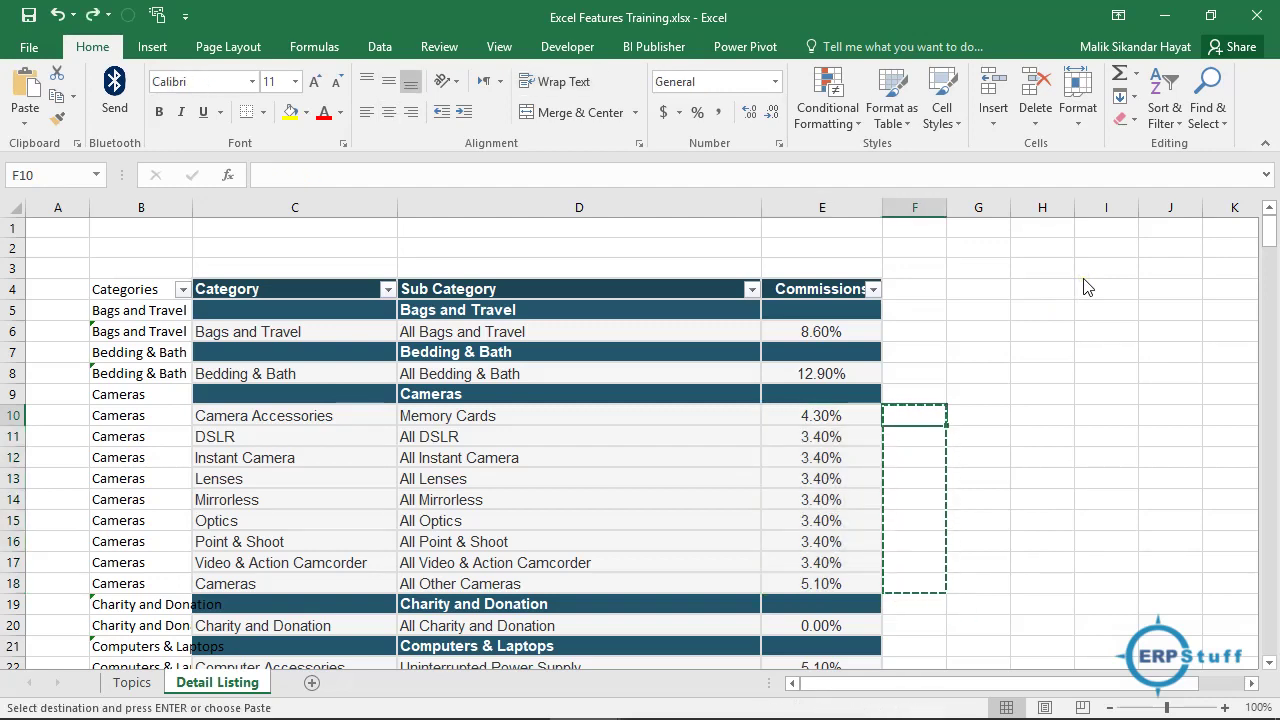
key(ctrl+z)
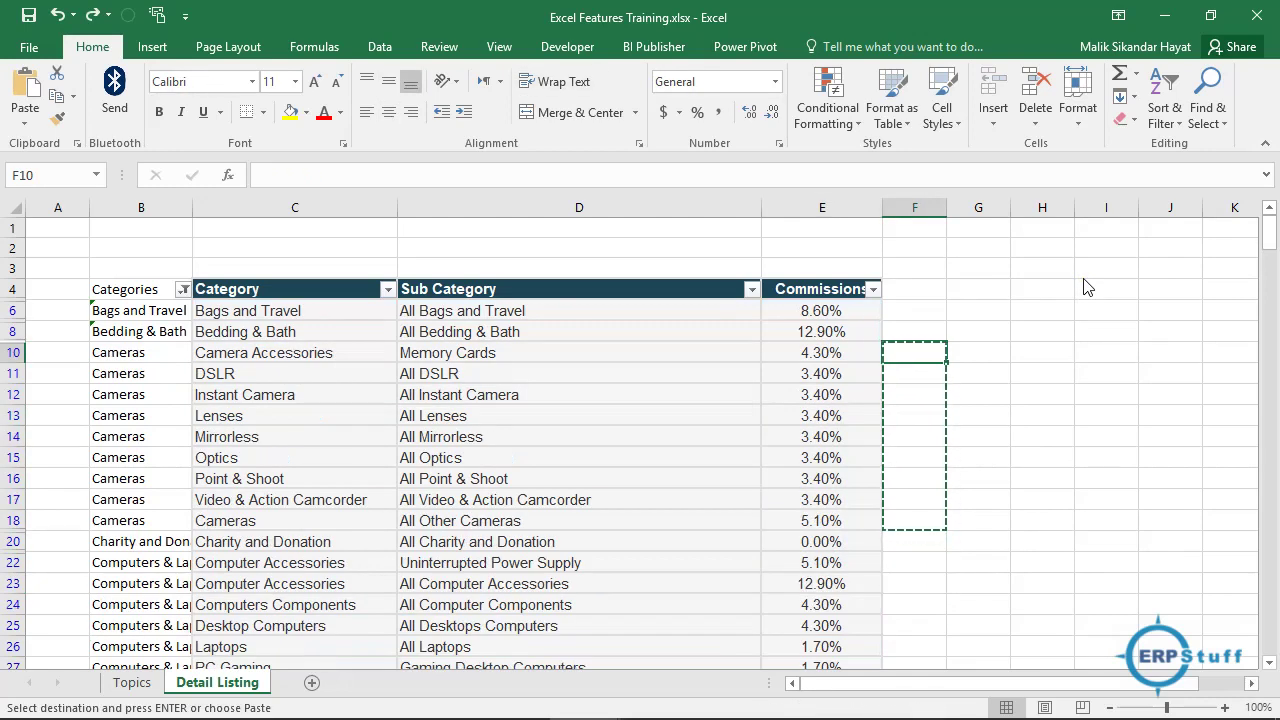
click(797, 330)
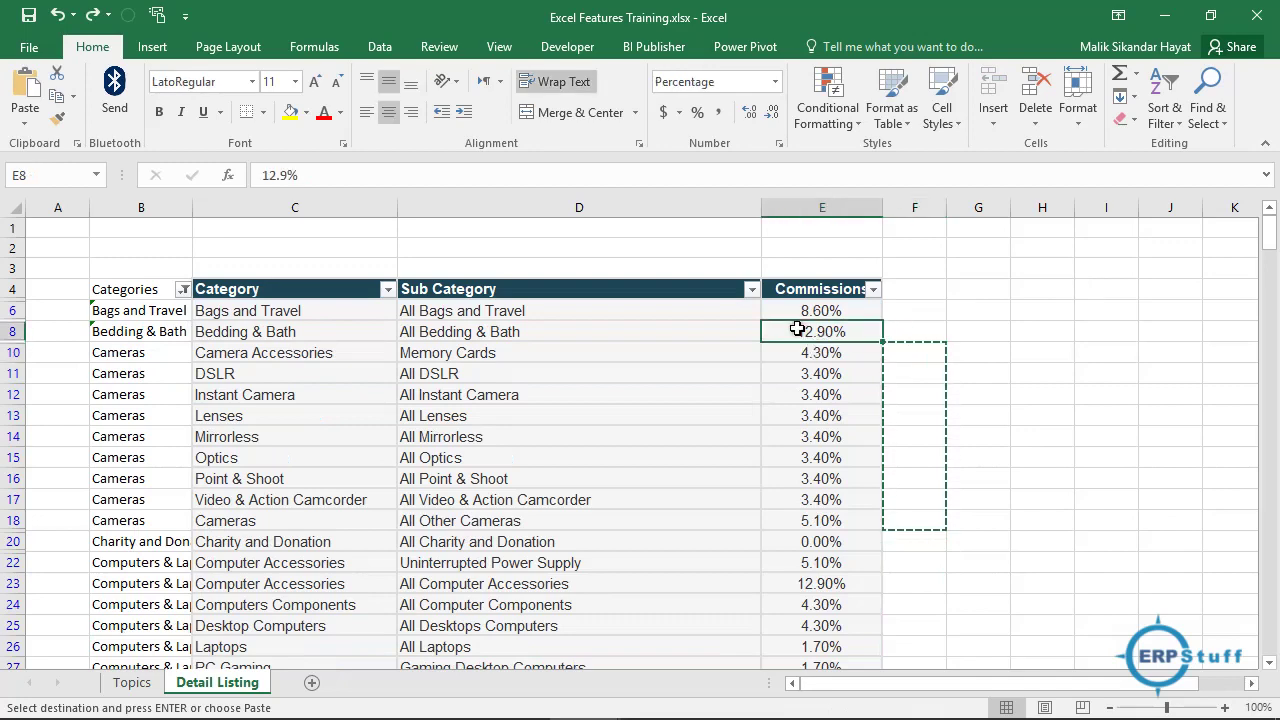
key(ctrl+y)
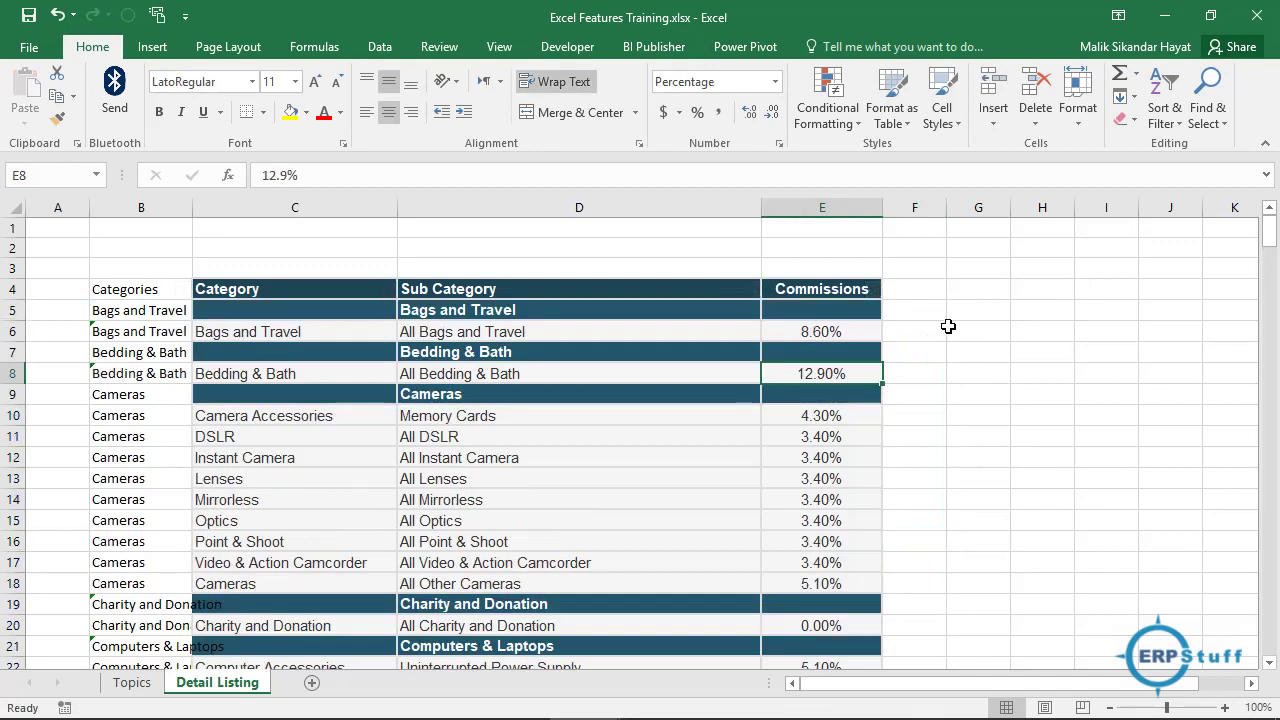
click(915, 330)
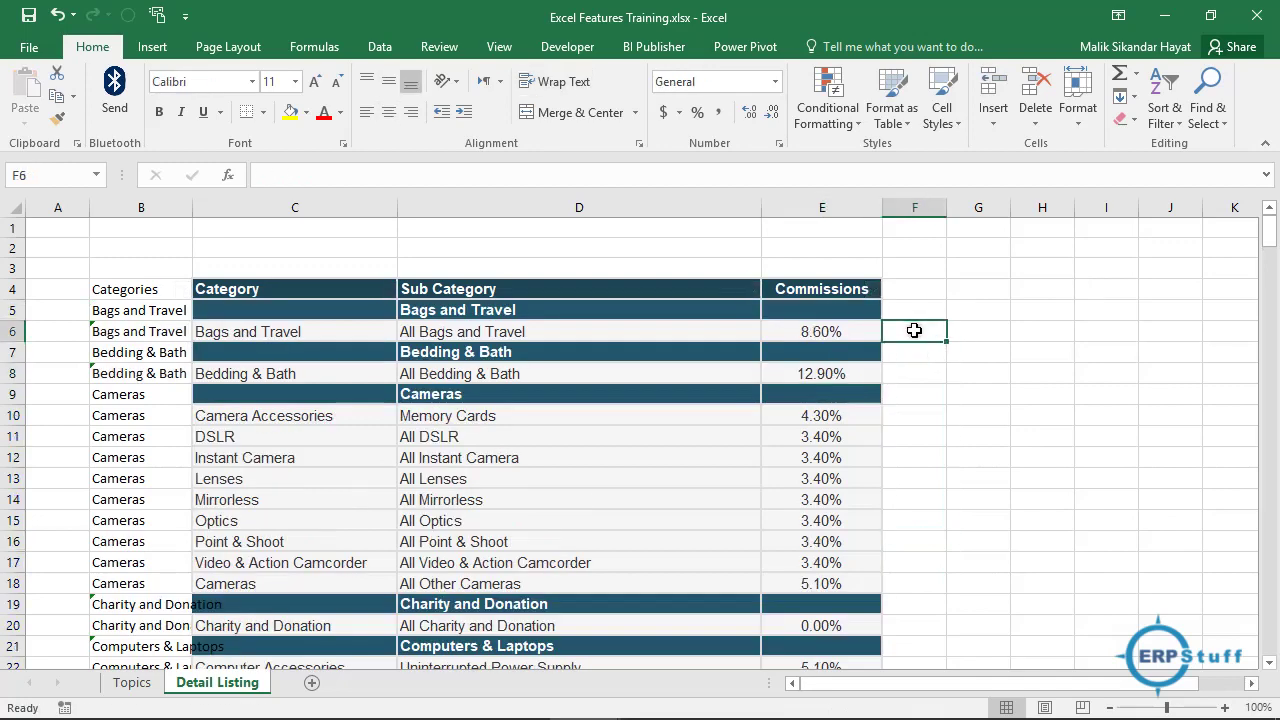
Enter 1% in cell E2 and copy it
click(820, 250)
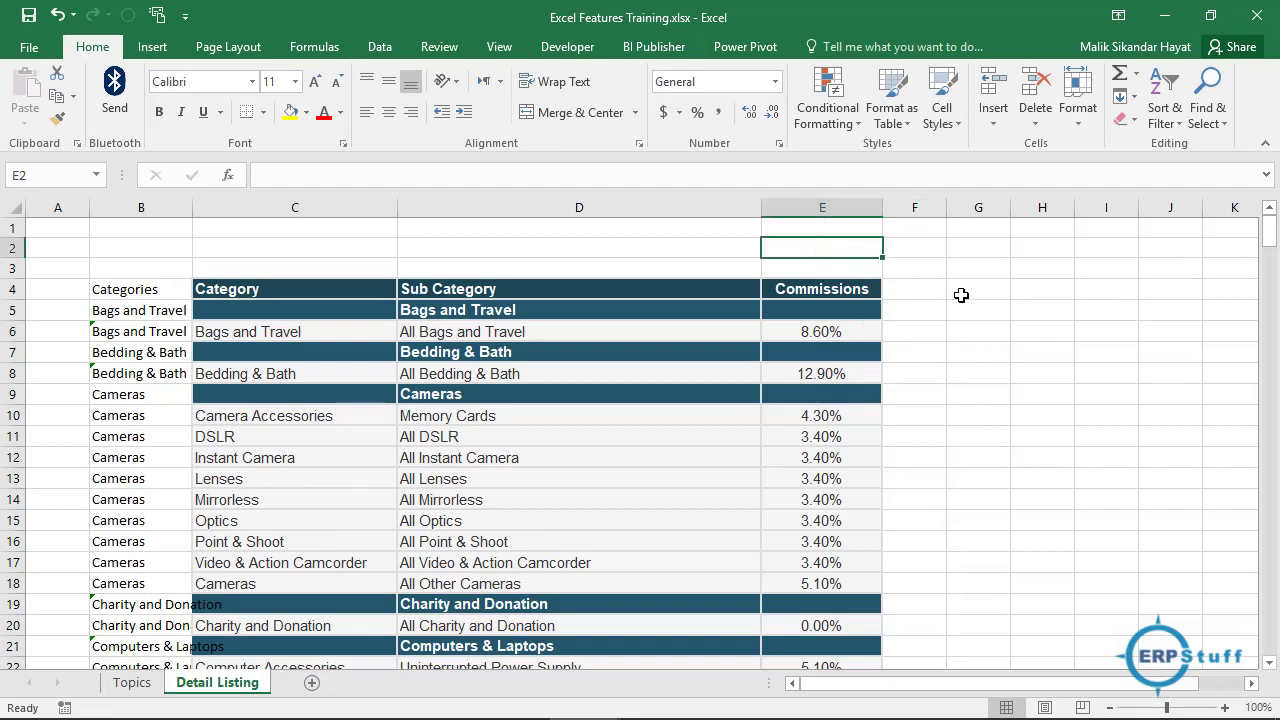
text(1%)
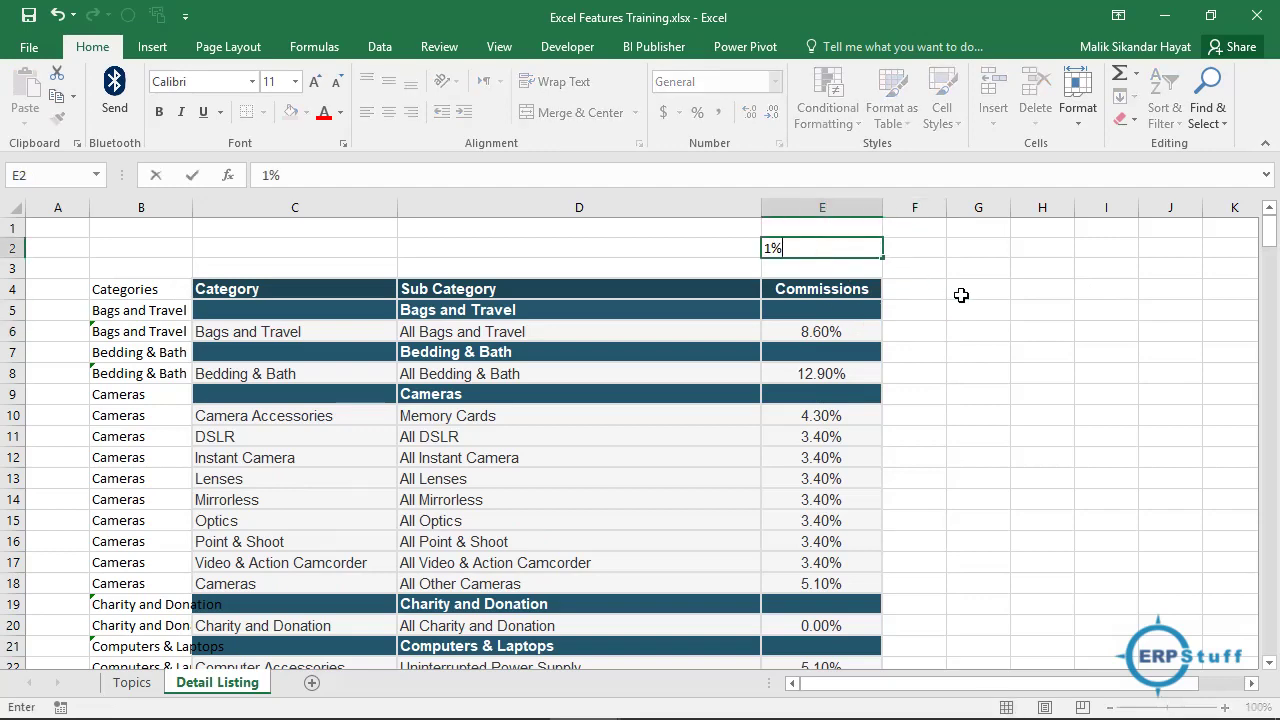
key(Return)
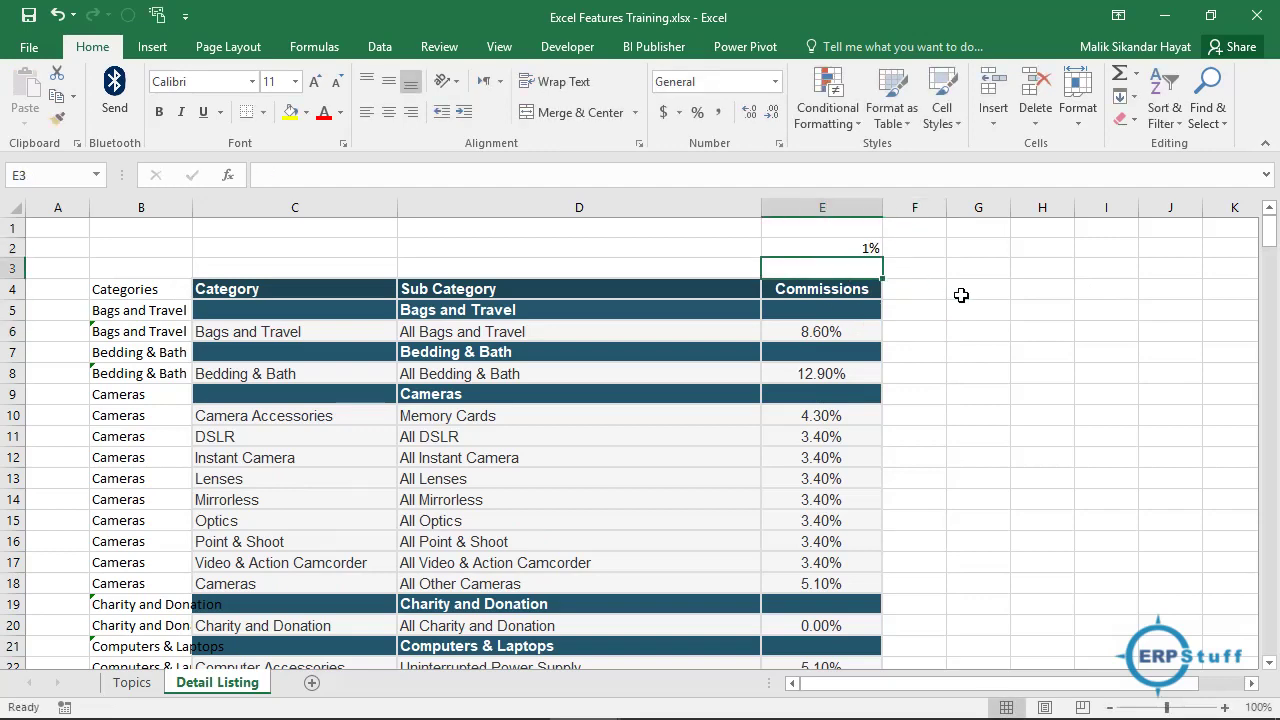
click(838, 247)
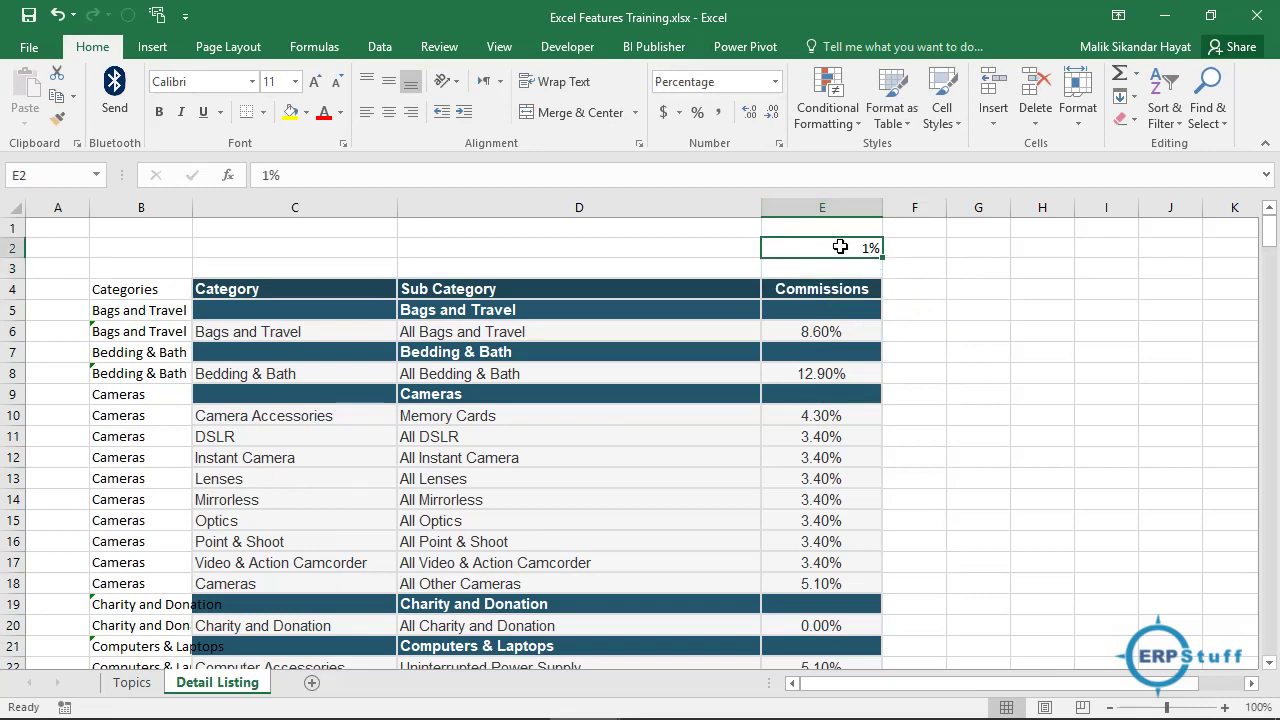
key(ctrl+c)
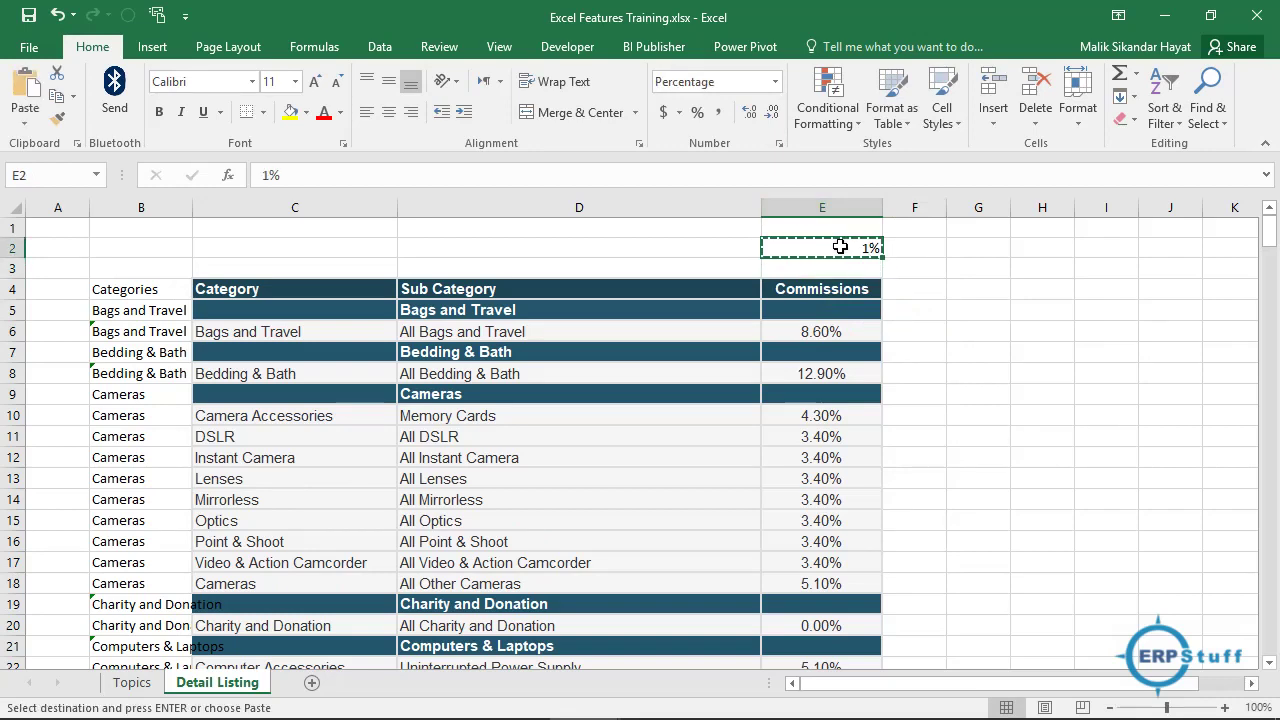
Select the commission cells E6 through E246 as the target for the copied 1%
click(828, 331)
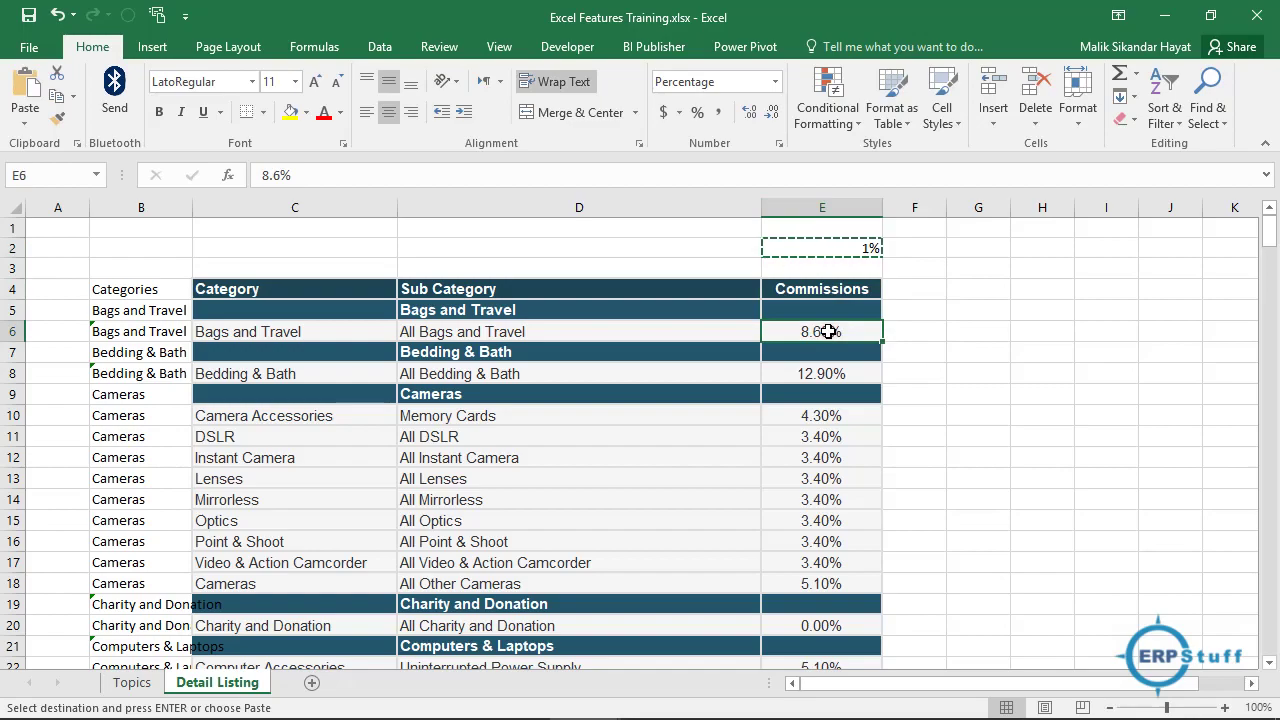
key(shift+Down)
key(shift+Down)
key(shift+Down)
key(shift+Down)
key(shift+Down)
key(shift+Down)
key(shift+Down)
key(shift+Down)
key(shift+Down)
key(shift+Down)
key(shift+Down)
key(shift+Down)
key(shift+Down)
key(shift+Down)
key(shift+Down)
key(shift+Down)
key(shift+Down)
key(shift+Down)
key(shift+Down)
key(shift+Down)
key(shift+Down)
key(shift+Down)
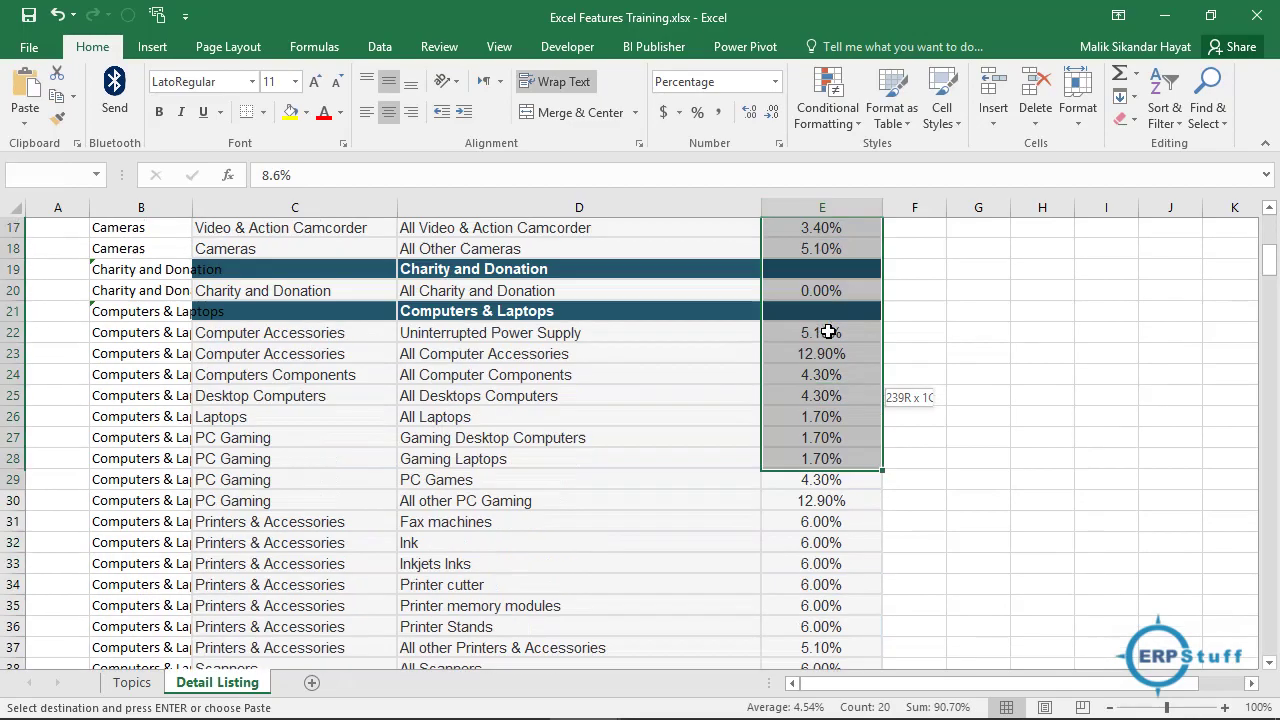
key(shift+Down)
key(shift+Down)
key(shift+Down)
key(shift+Down)
key(shift+Down)
key(shift+Down)
key(shift+Down)
key(shift+Down)
key(shift+Down)
key(shift+Down)
key(shift+Down)
key(shift+Down)
key(shift+Down)
key(shift+Down)
key(shift+Down)
key(shift+Down)
key(shift+Down)
key(shift+Down)
key(shift+Down)
key(shift+Down)
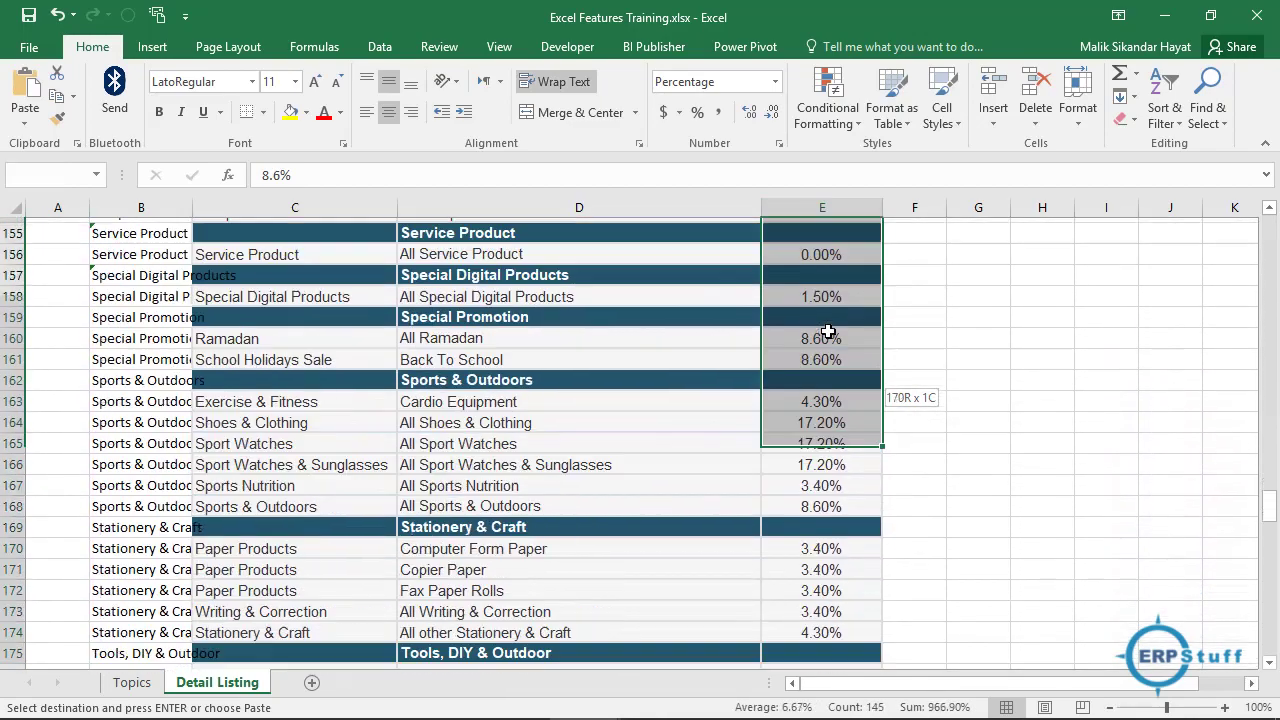
key(shift+Down)
key(shift+Down)
key(shift+Down)
key(shift+Down)
key(shift+Down)
key(shift+Down)
key(shift+Down)
key(shift+Down)
key(shift+Down)
key(shift+Down)
key(shift+Down)
key(shift+Down)
key(shift+Down)
key(shift+Down)
key(shift+Down)
key(shift+Down)
key(shift+Down)
key(shift+Down)
key(shift+Down)
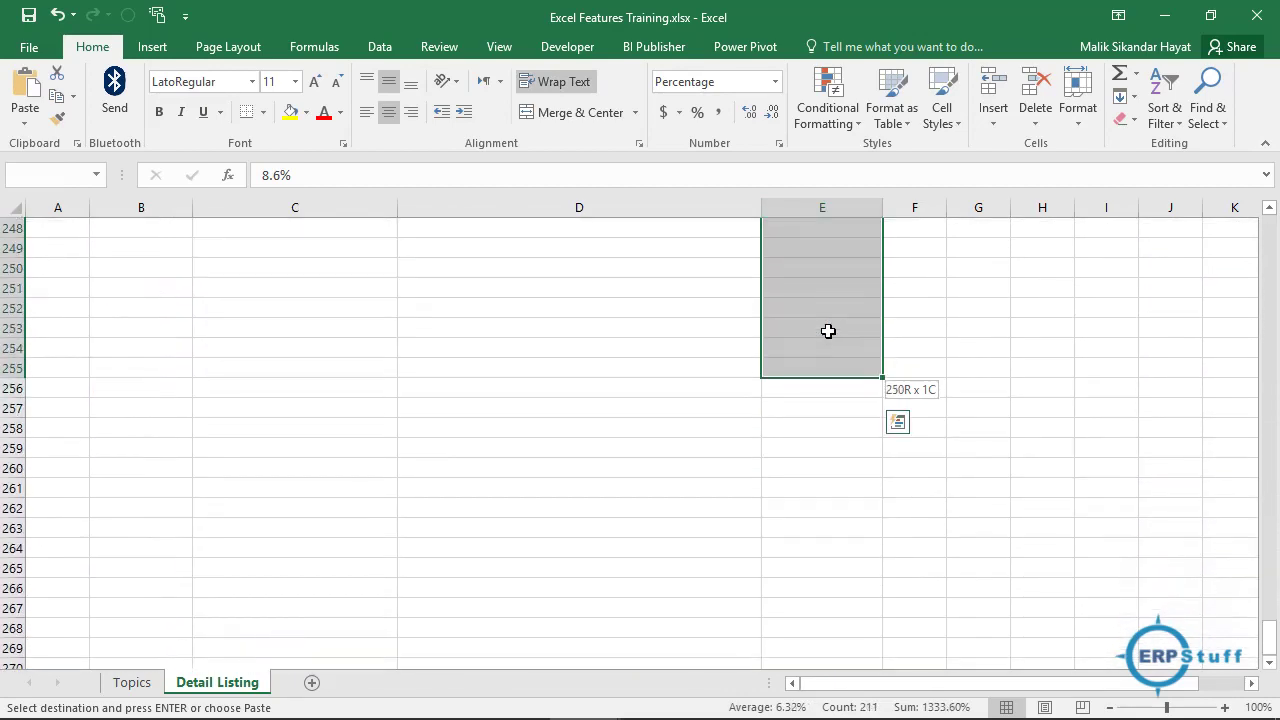
key(shift+Up)
key(shift+Up)
key(shift+Up)
key(shift+Up)
key(shift+Up)
key(shift+Up)
key(shift+Up)
key(shift+Up)
key(shift+Up)
key(shift+Up)
key(shift+Up)
key(shift+Up)
key(shift+Up)
key(shift+Up)
key(shift+Up)
key(shift+Up)
key(shift+Up)
key(shift+Up)
key(shift+Up)
key(shift+Down)
key(shift+Down)
key(shift+Down)
key(shift+Down)
key(shift+Down)
key(shift+Down)
key(shift+Down)
key(shift+Down)
key(shift+Down)
key(shift+Down)
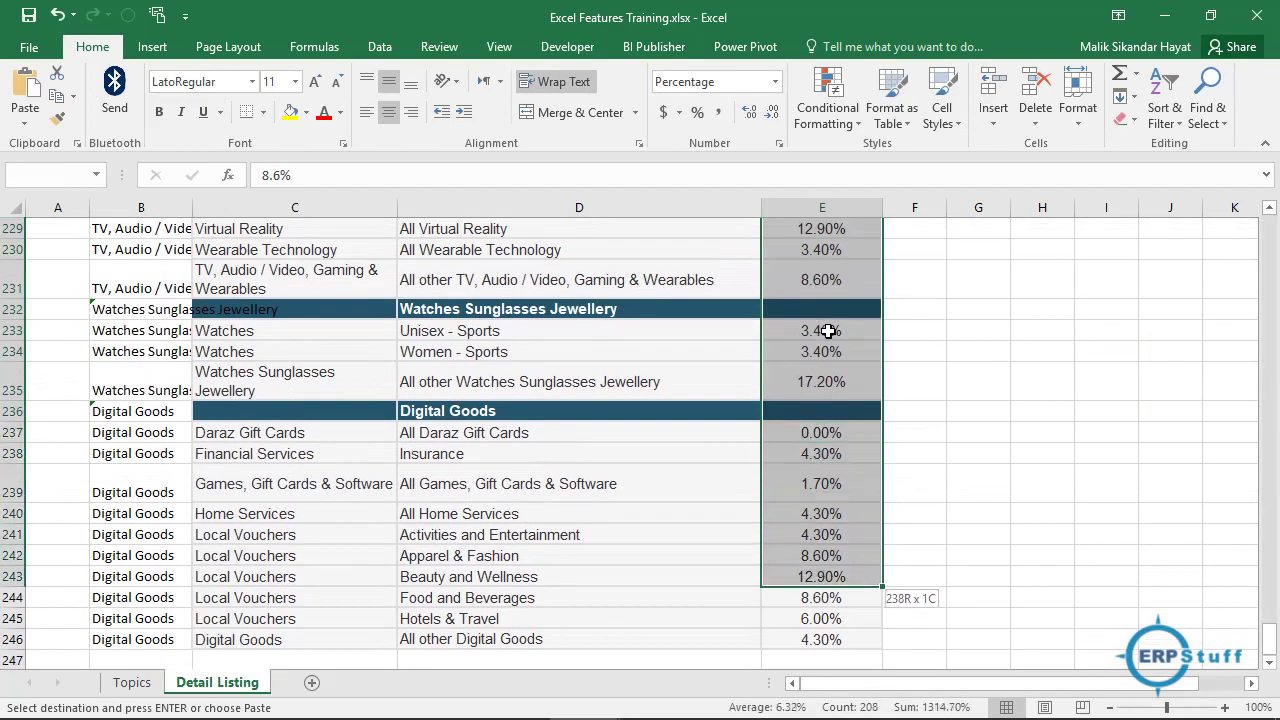
key(ctrl+v)
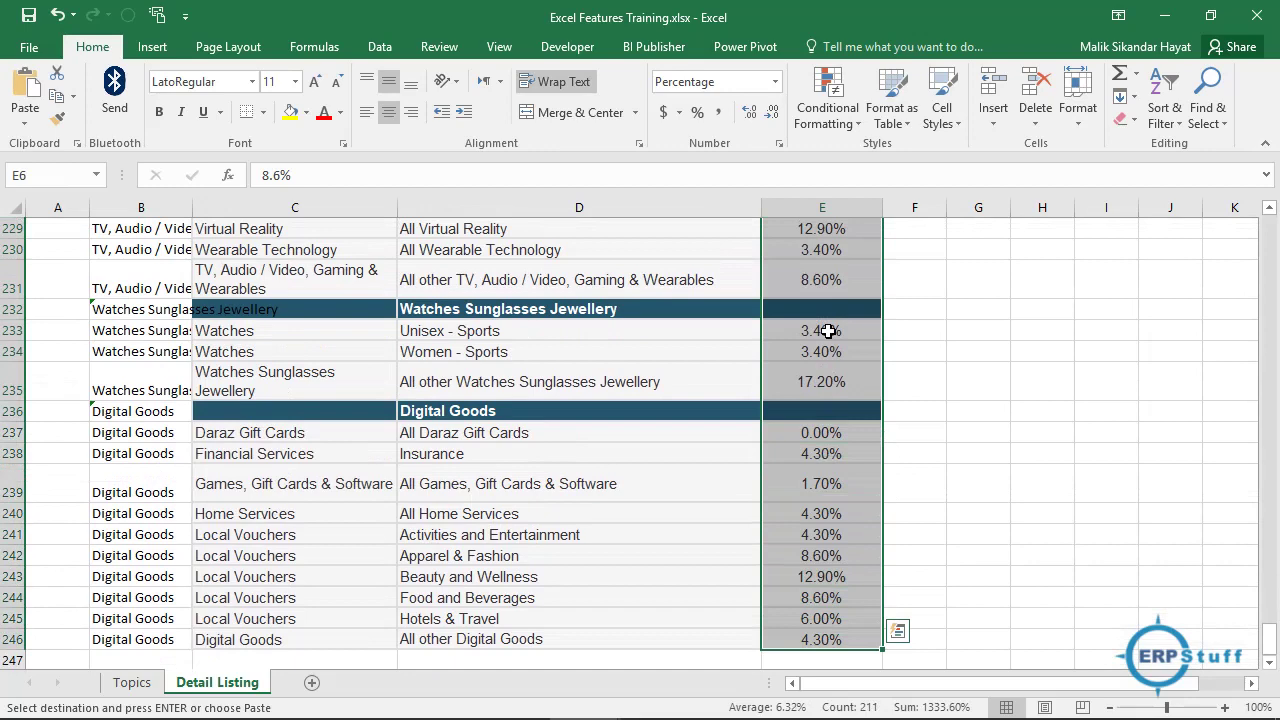
Paste Special the 1% onto the commissions with Values and Add, turning 8.60% into 9.60%
right_click(828, 330)
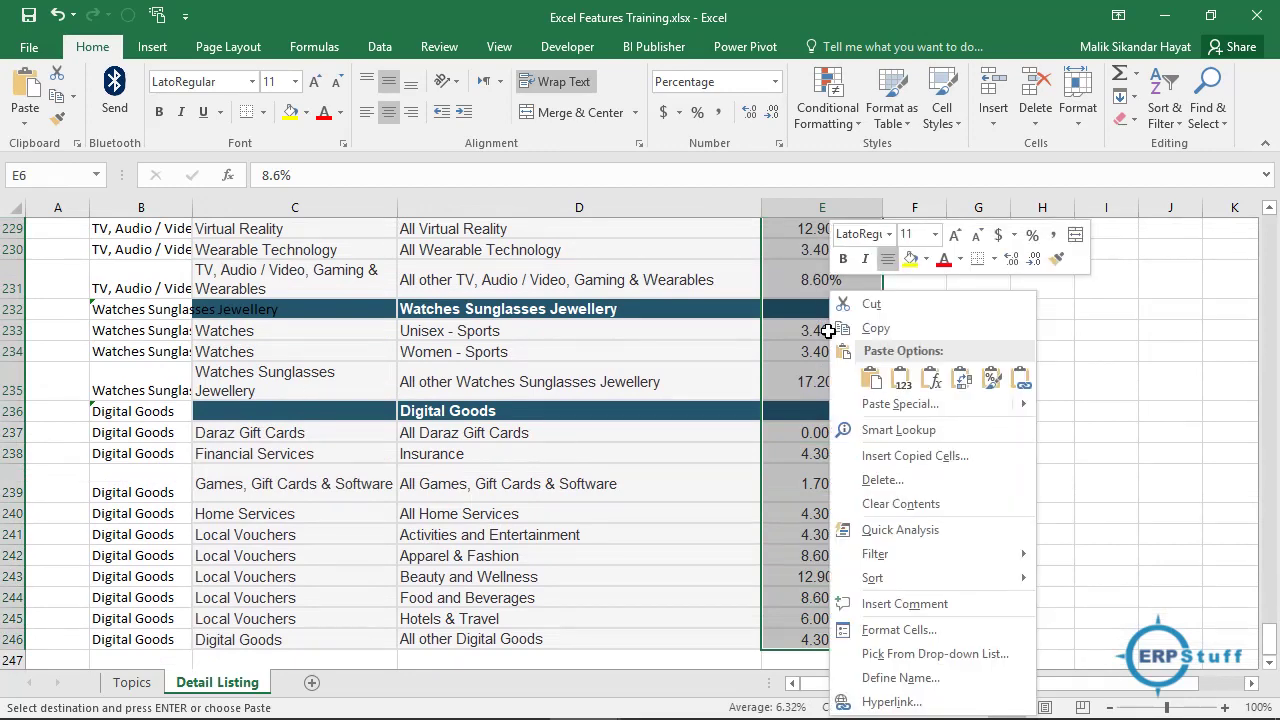
click(888, 408)
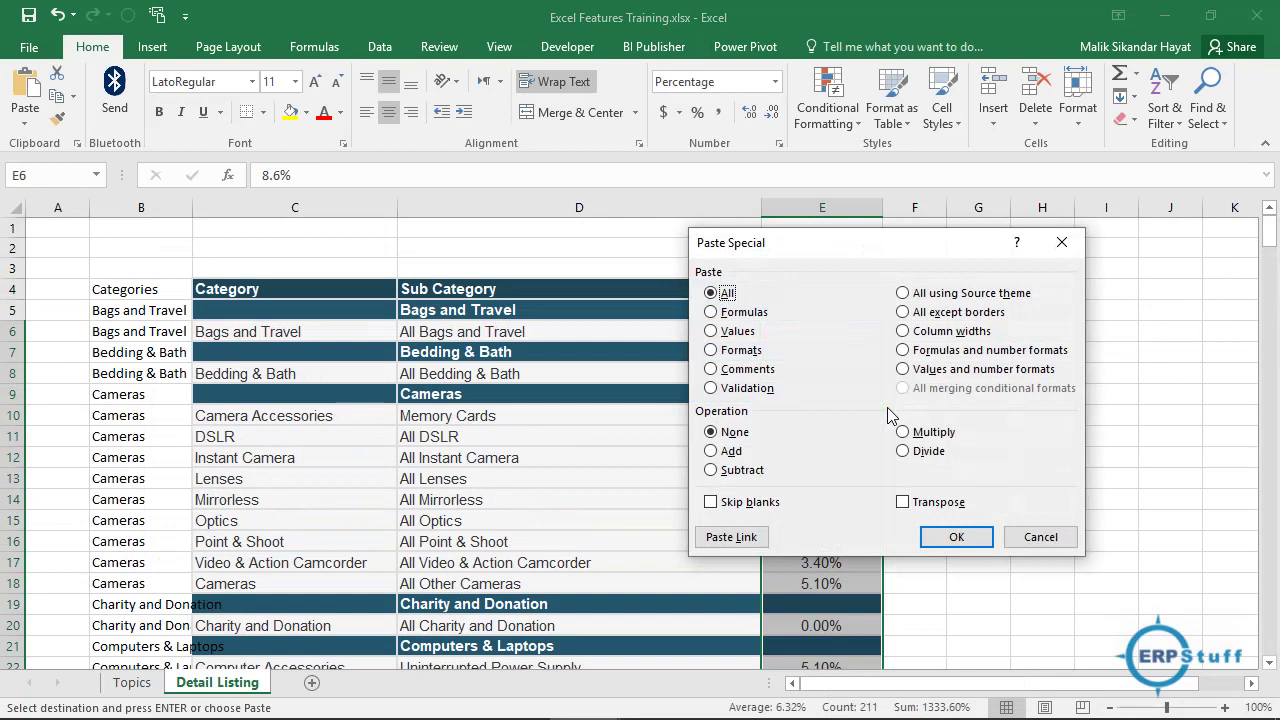
click(737, 333)
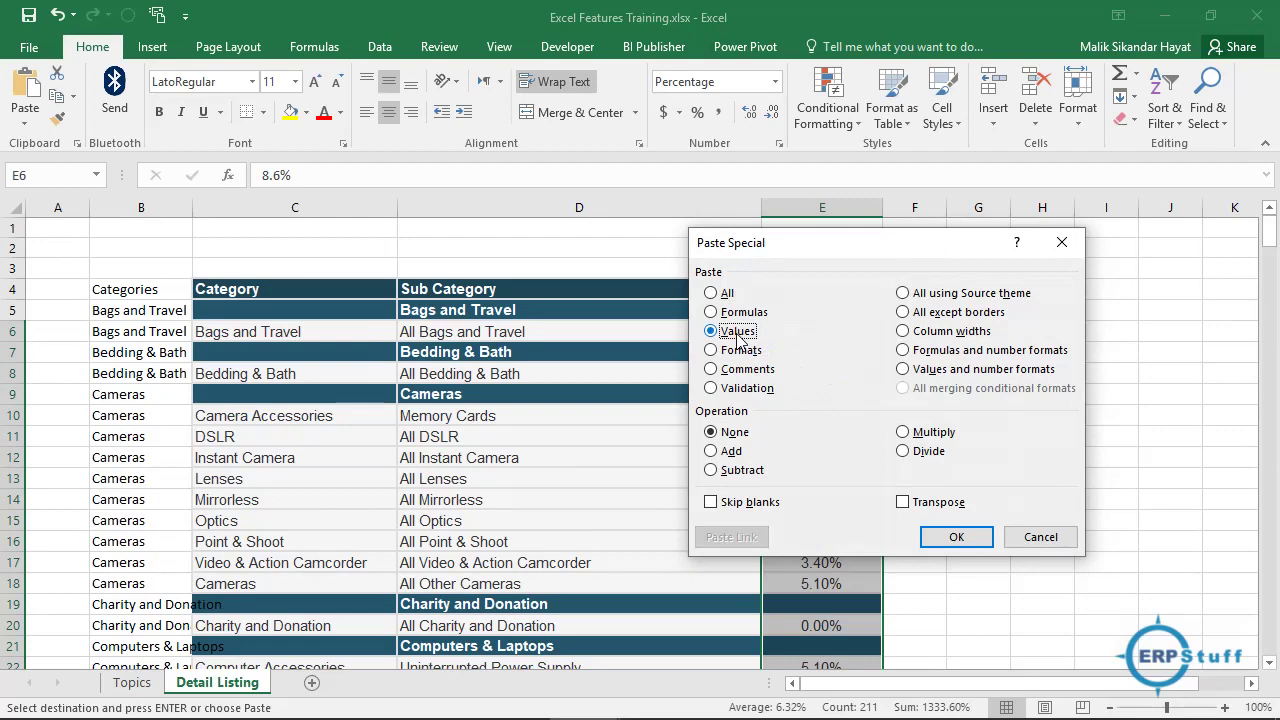
click(720, 452)
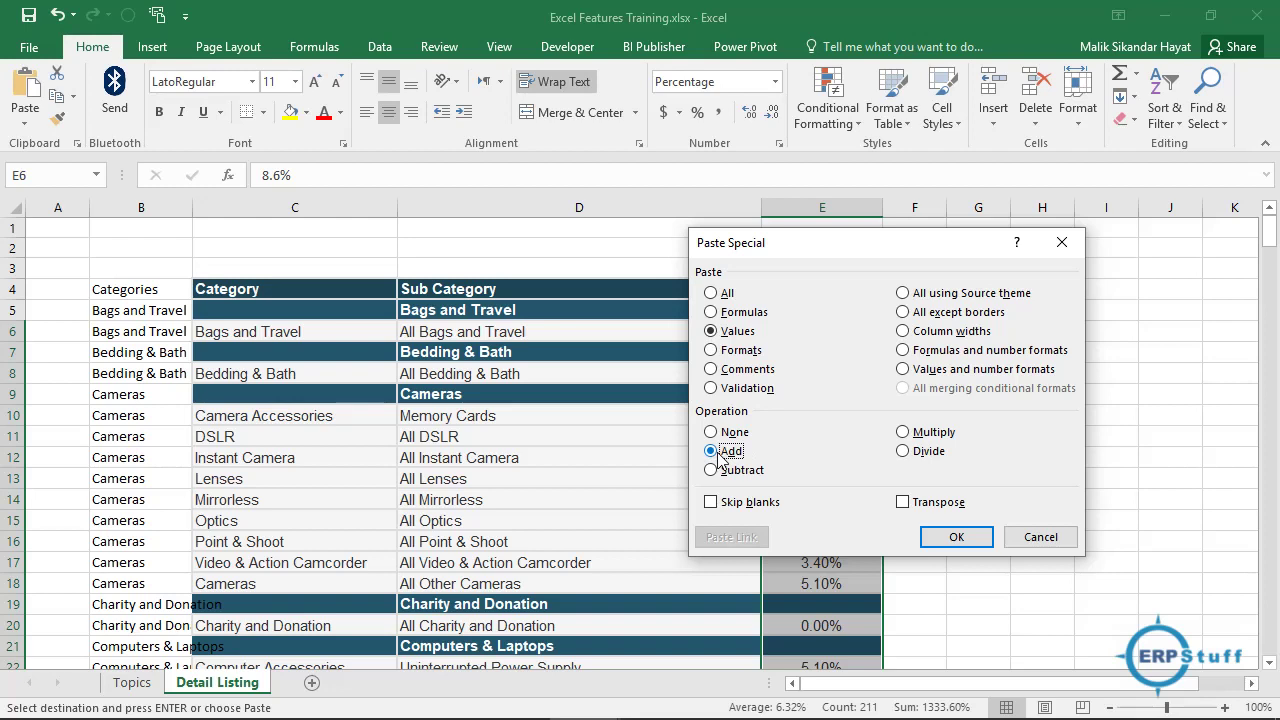
click(938, 538)
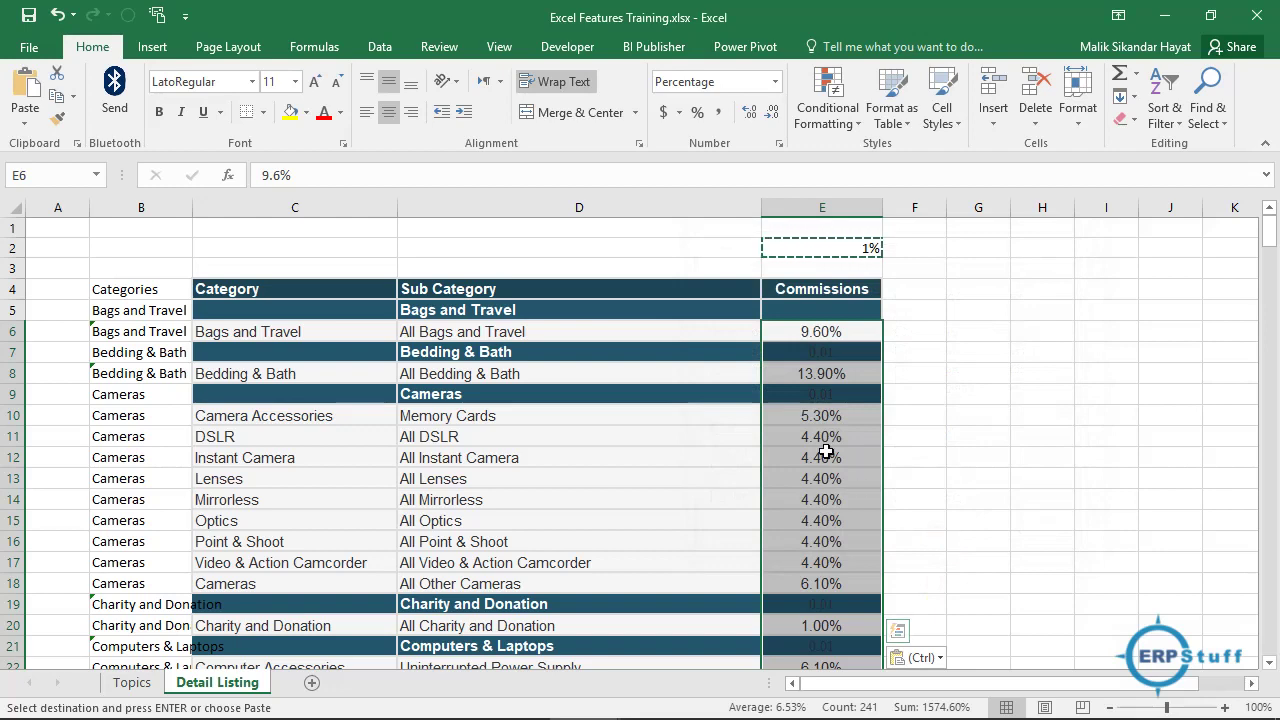
click(828, 415)
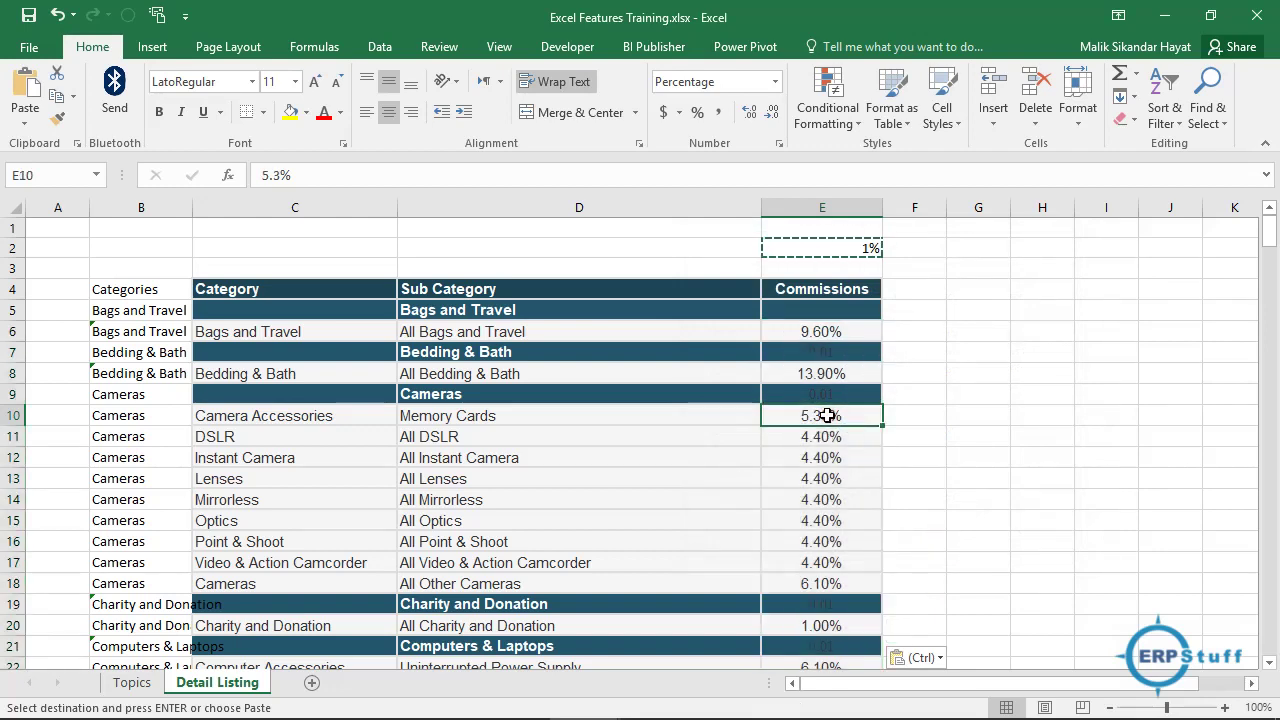
Change the rate in E2 from 1% to 10% and copy it
click(862, 250)
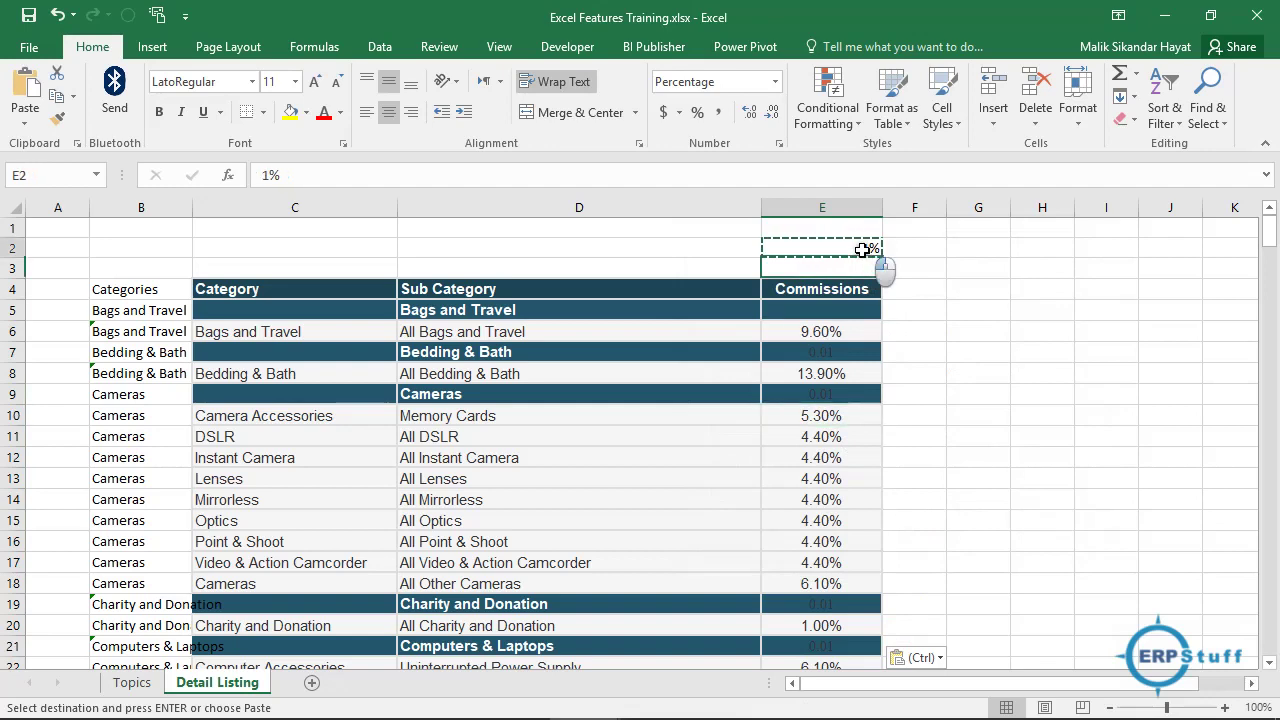
double_click(863, 248)
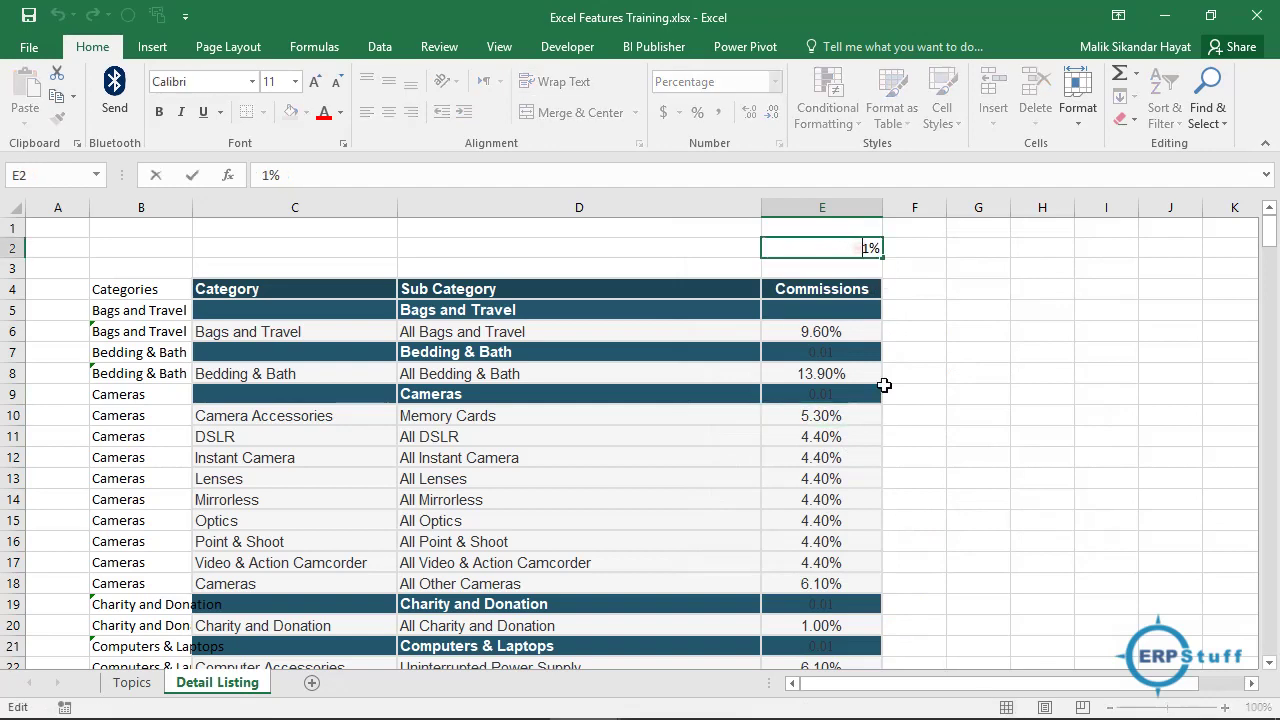
text(0)
key(Return)
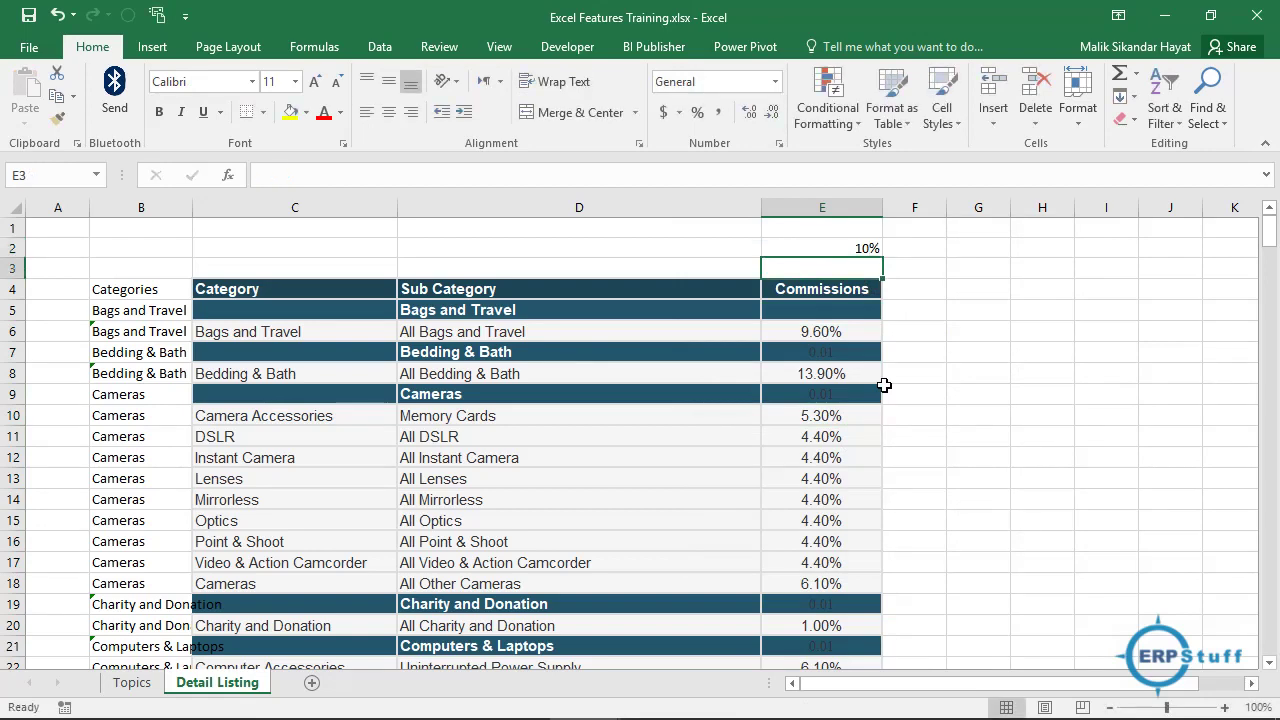
key(Up)
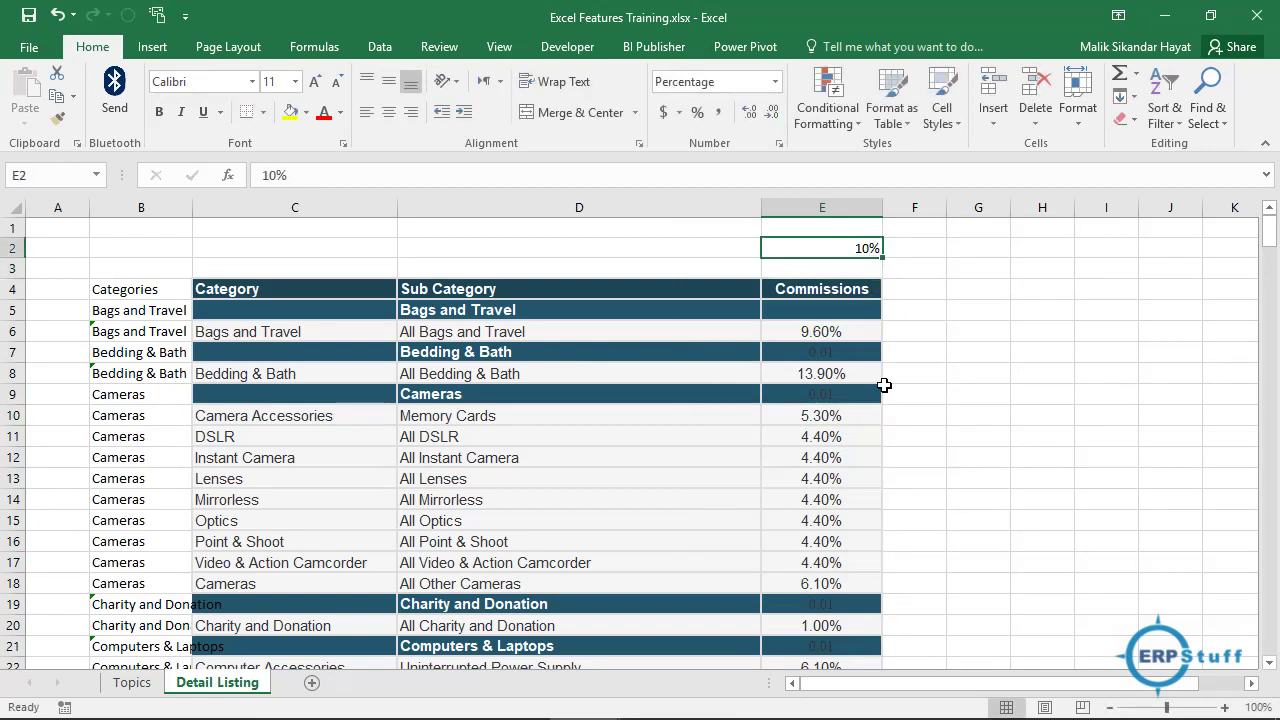
key(ctrl+c)
Select the commissions from E6 down column E on the Detail Listing sheet
key(Down)
key(Down)
key(Down)
key(Down)
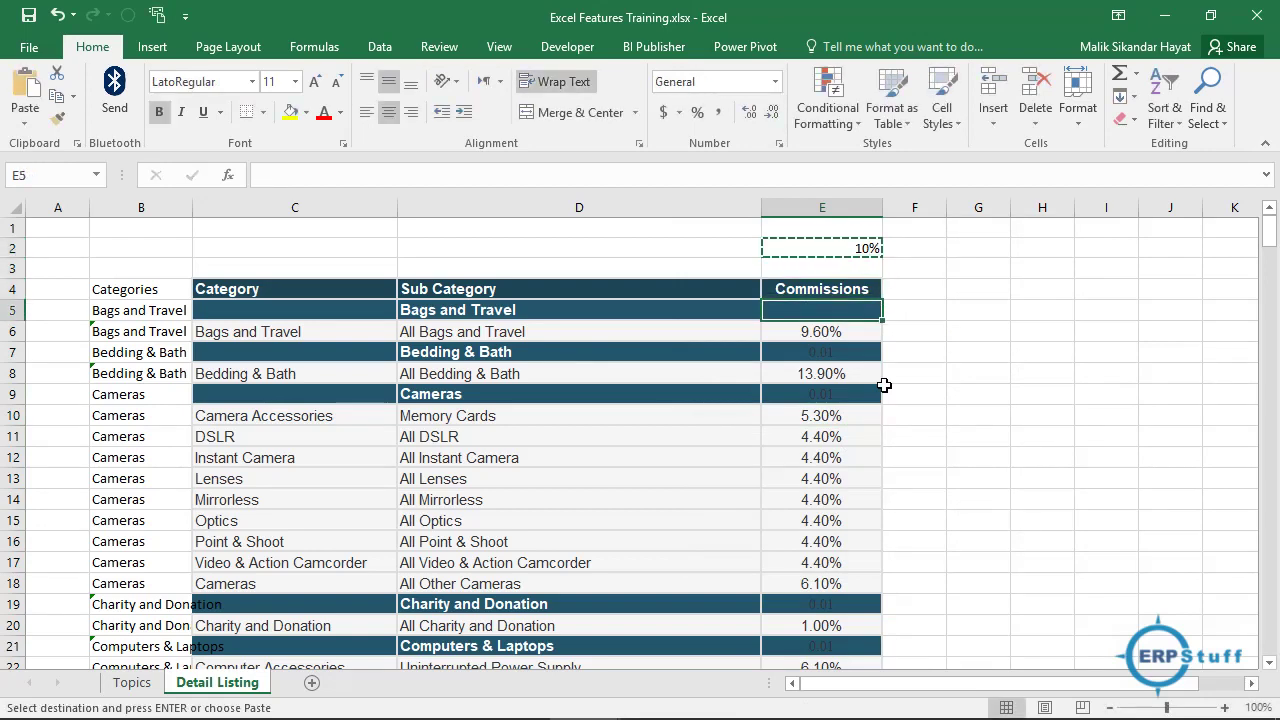
key(ctrl+shift+Down)
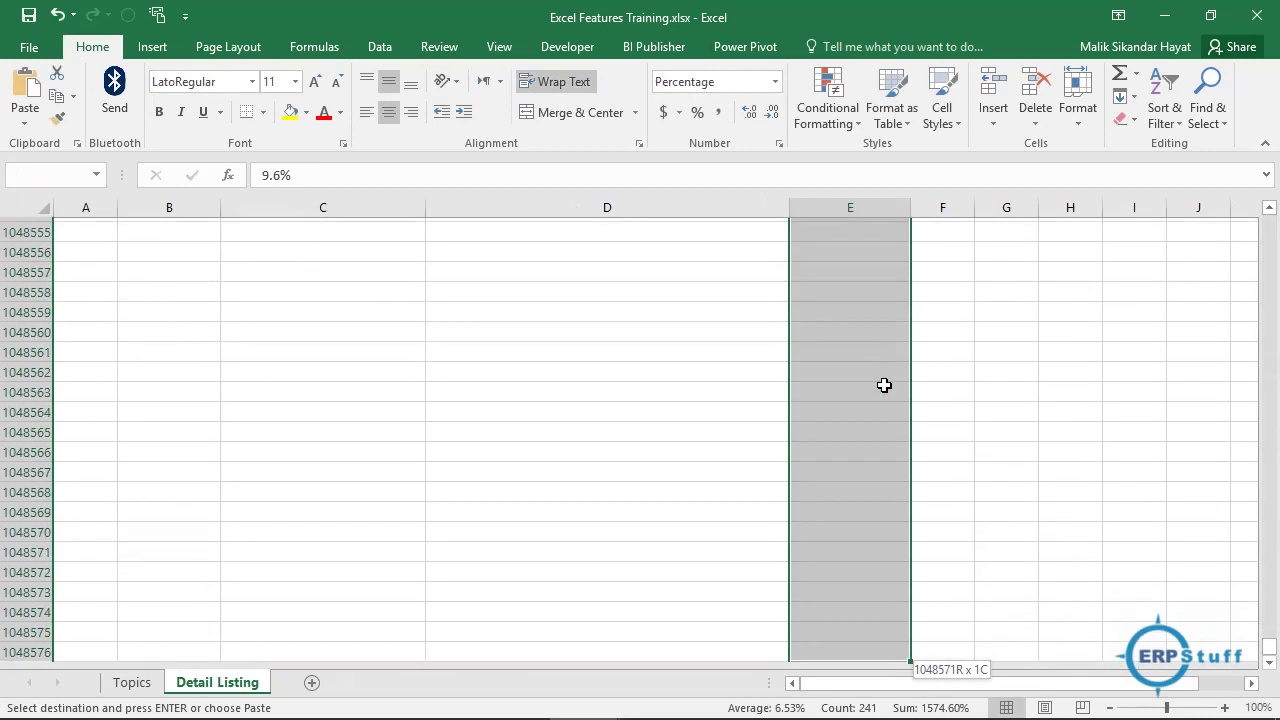
key(ctrl+shift+Page_Up)
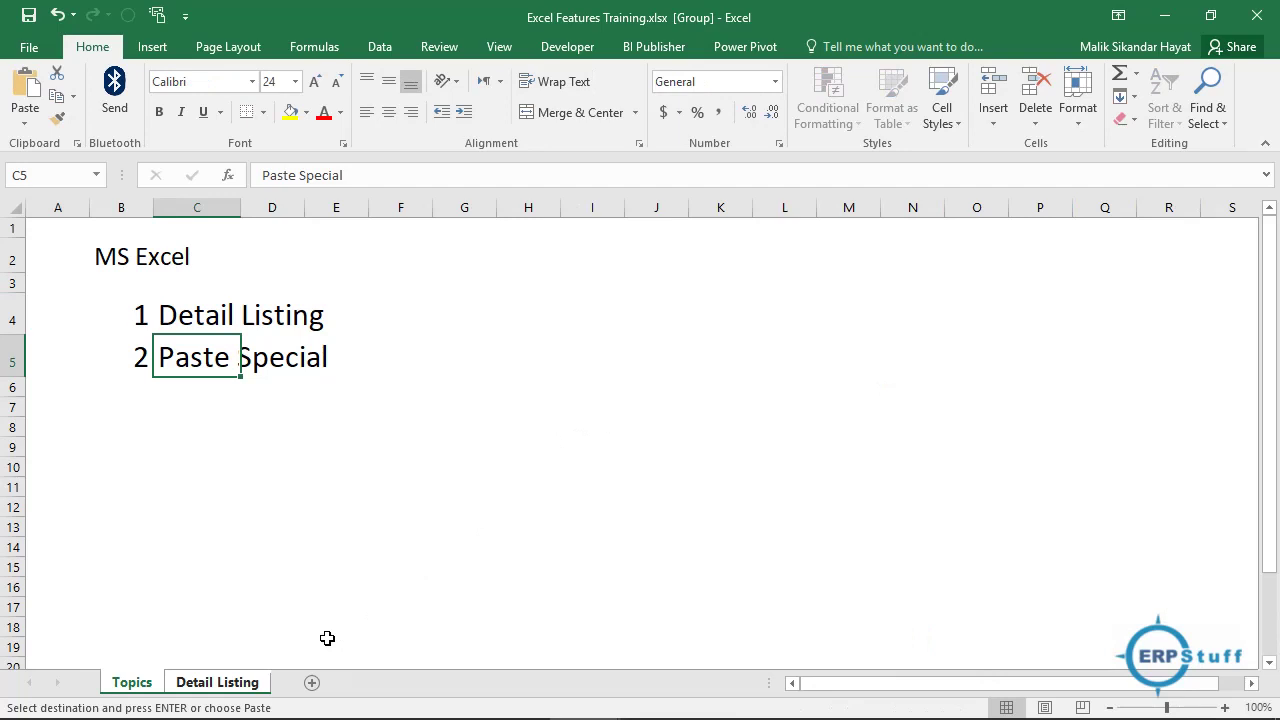
click(232, 684)
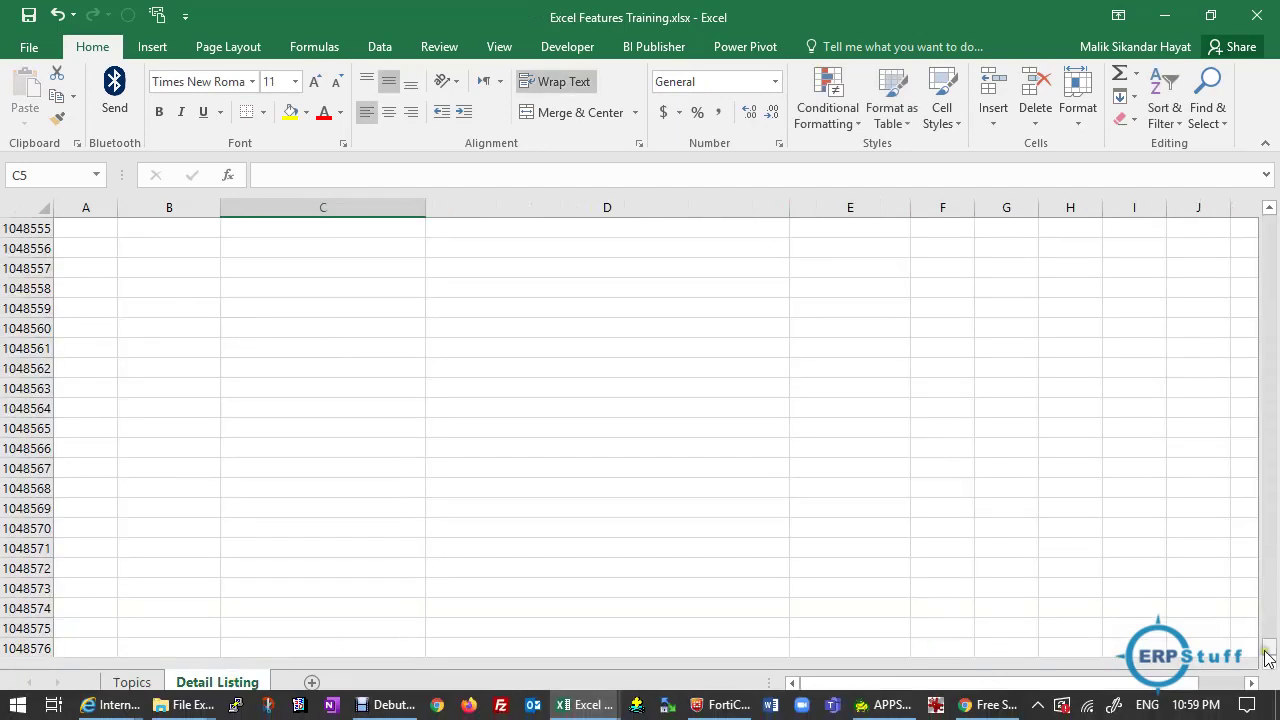
drag(1266, 657, 1268, 210)
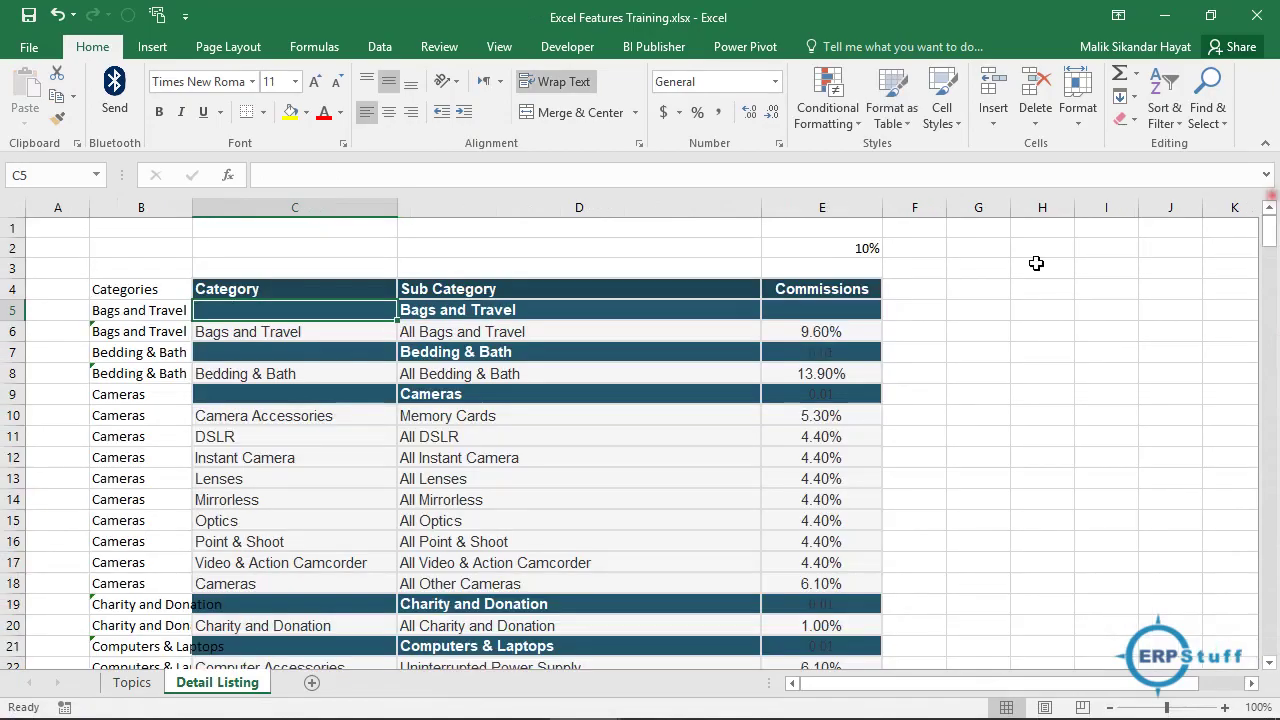
click(827, 327)
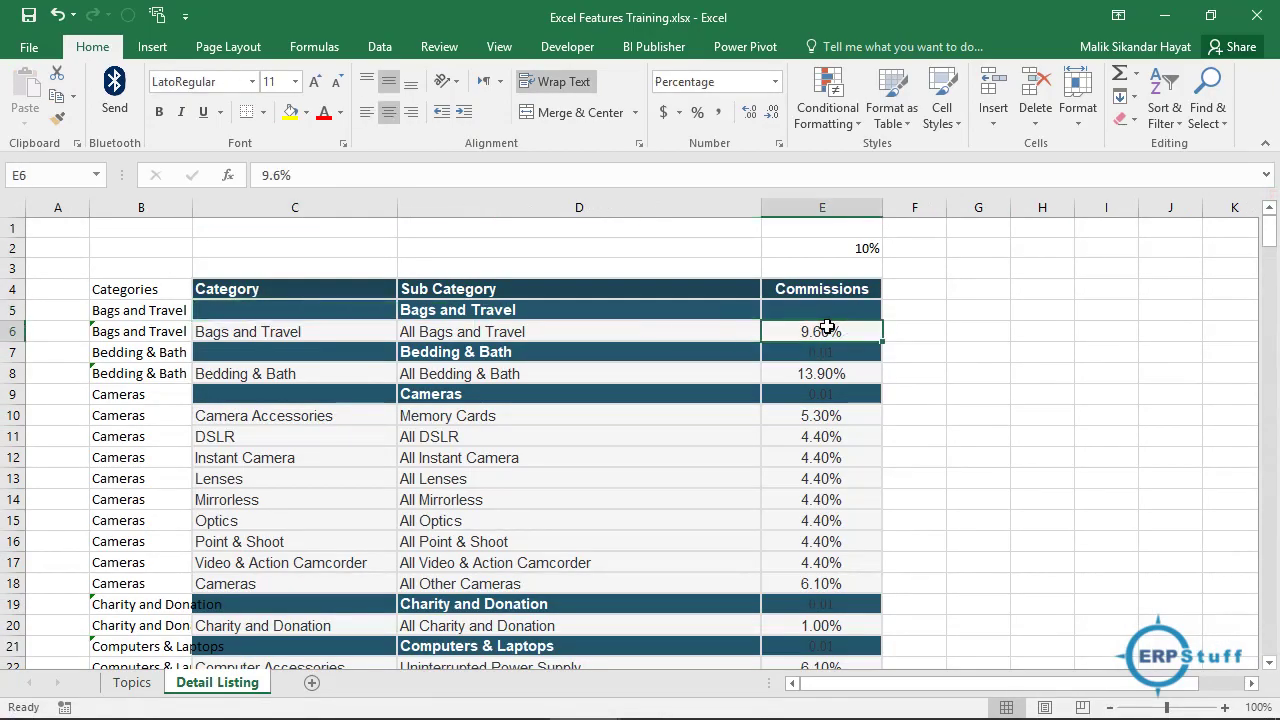
drag(827, 327, 827, 327)
scroll(829, 334, down, 20)
scroll(827, 327, down, 20)
scroll(827, 327, down, 20)
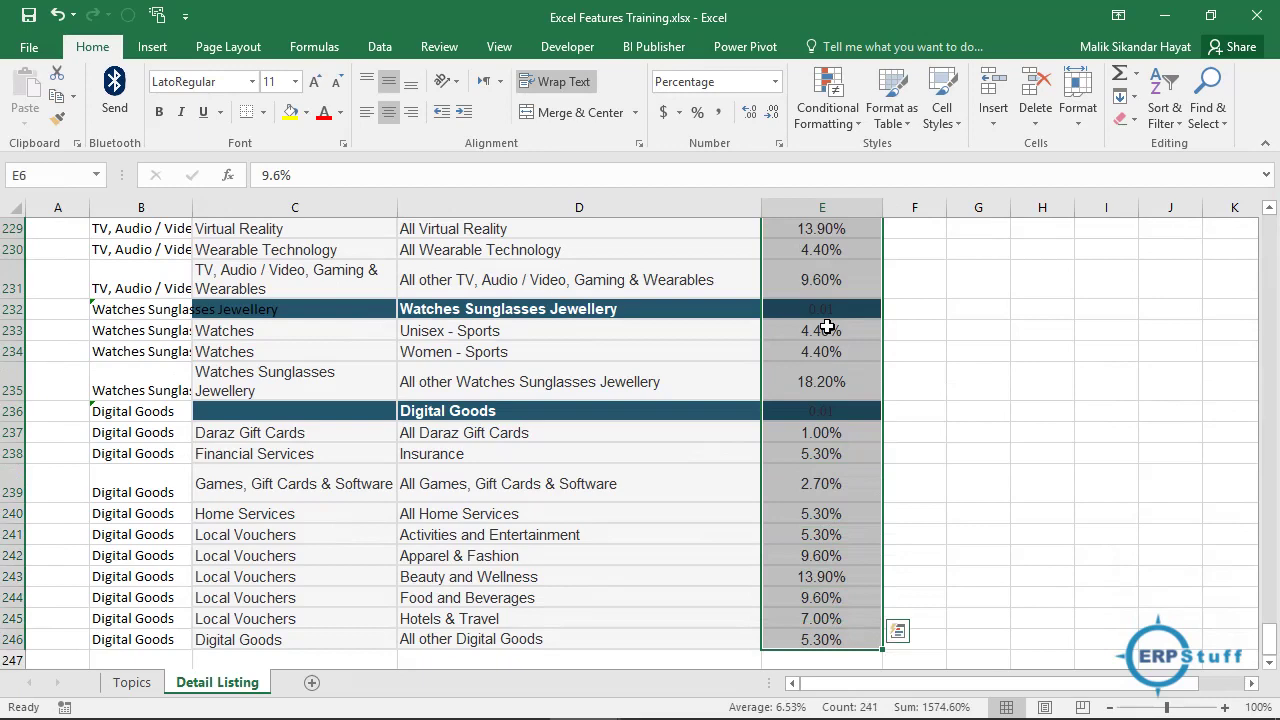
Copy the 10% rate in E2 and select the commissions from E6 to the last row
right_click(826, 282)
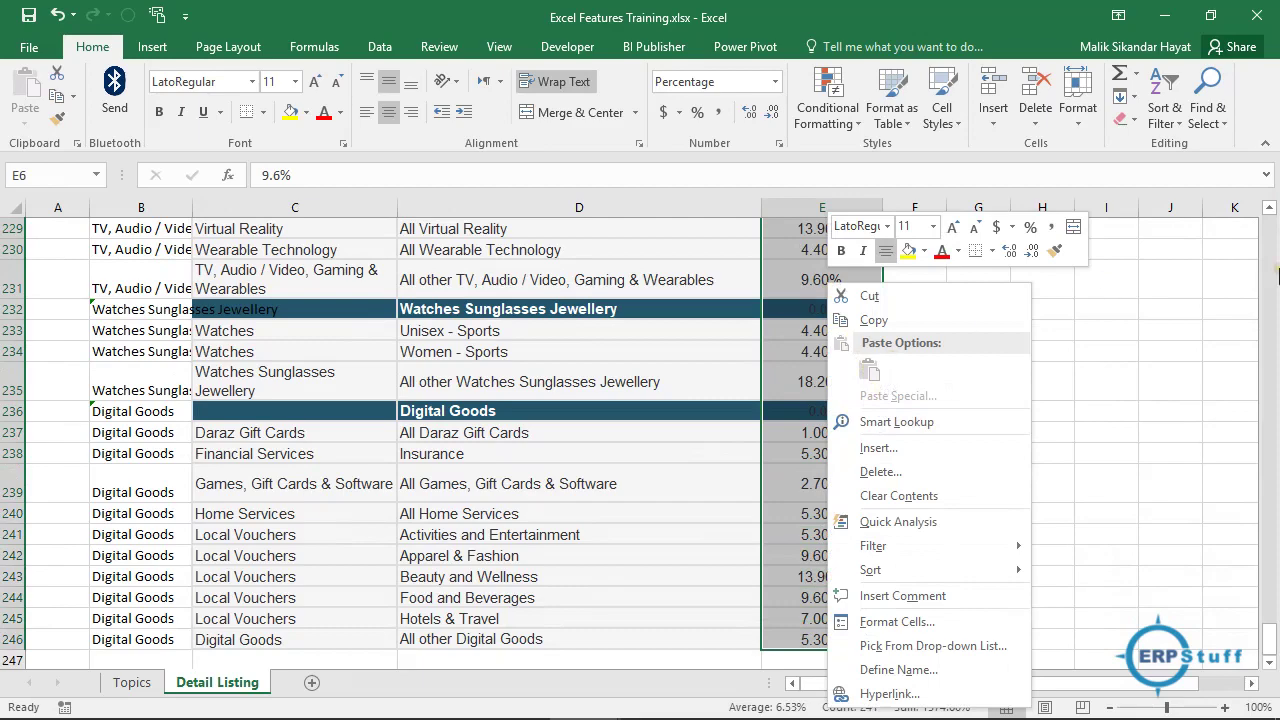
drag(1274, 624, 1272, 226)
click(850, 248)
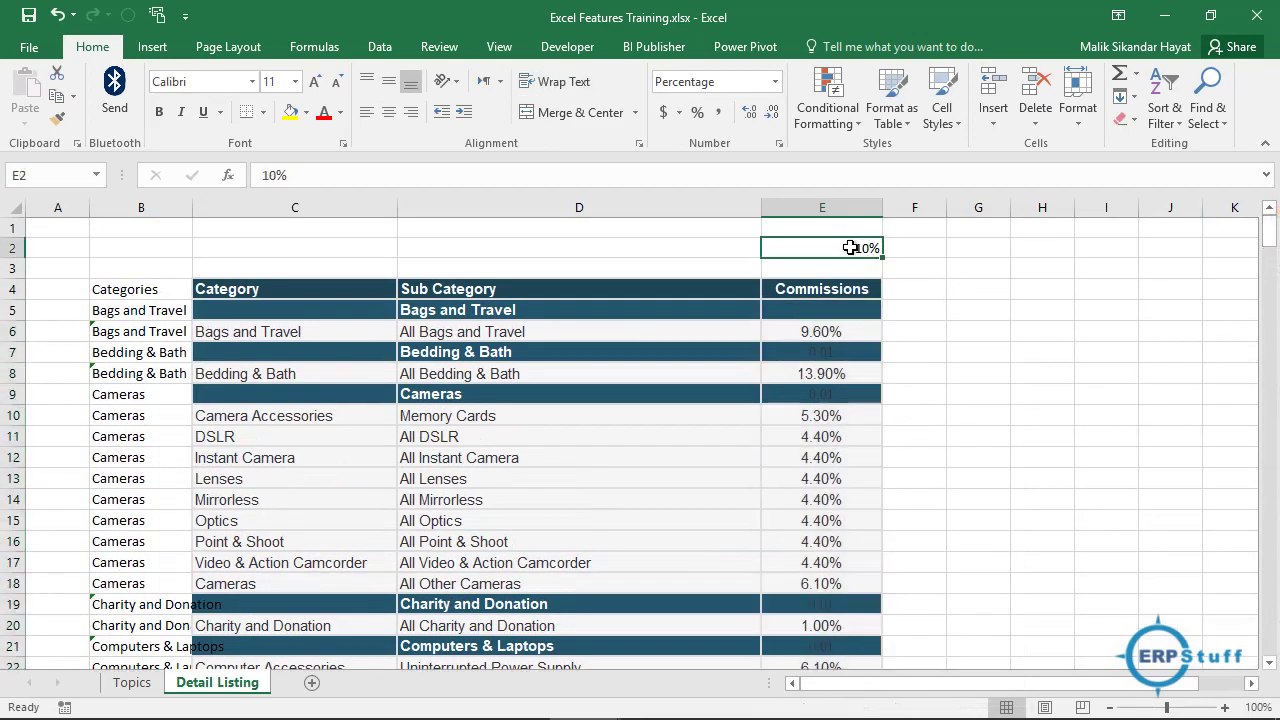
key(ctrl+c)
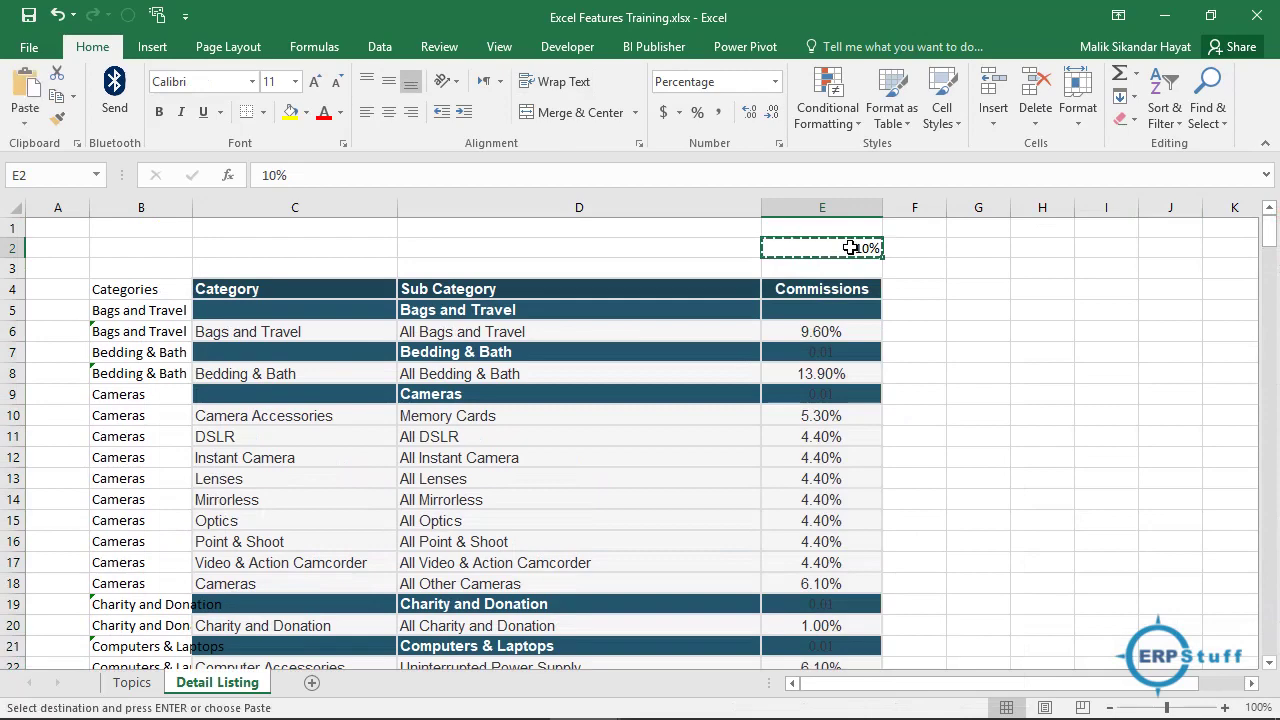
click(828, 328)
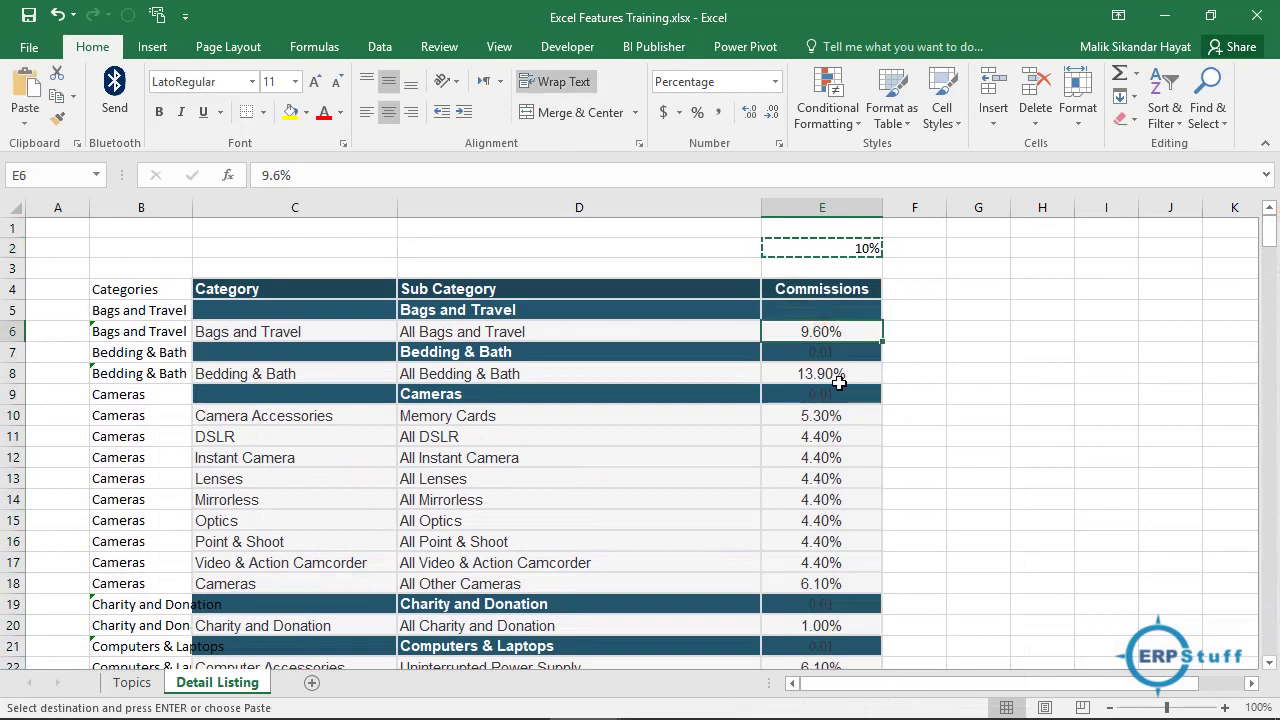
key(ctrl+shift+Down)
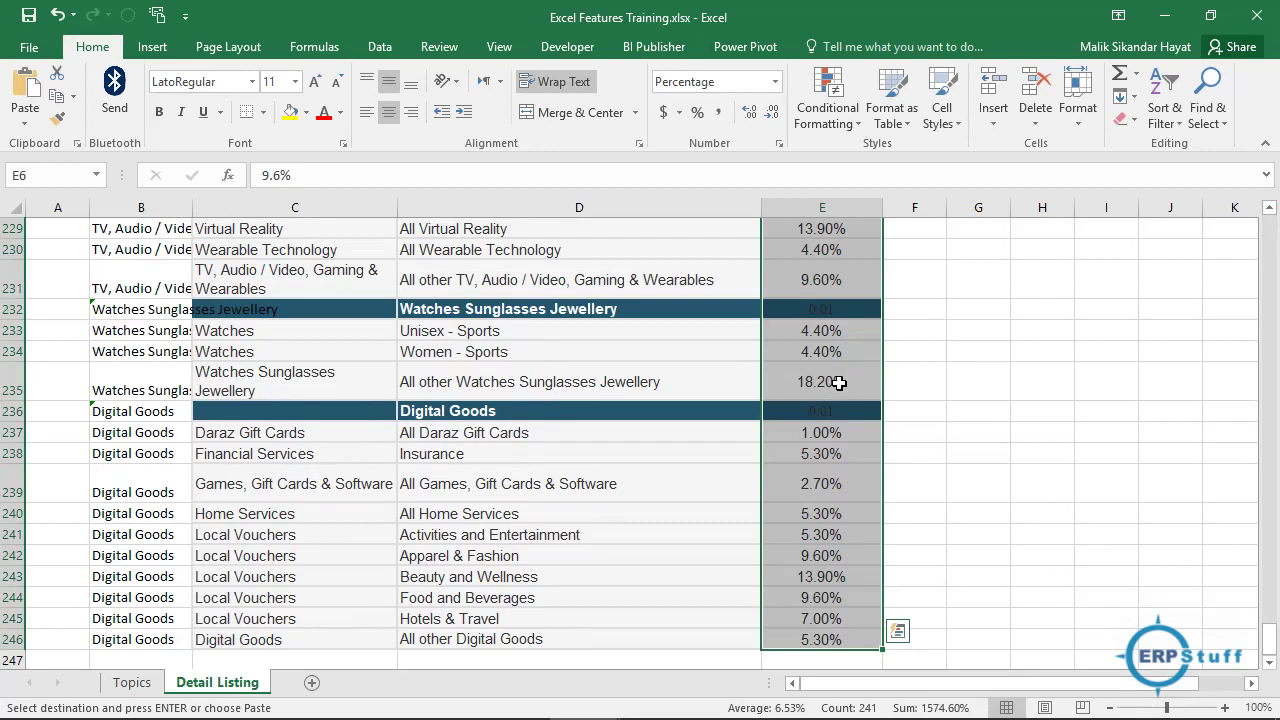
Paste Special the 10% with Values and Add, turning 9.60% into 19.60%
right_click(846, 390)
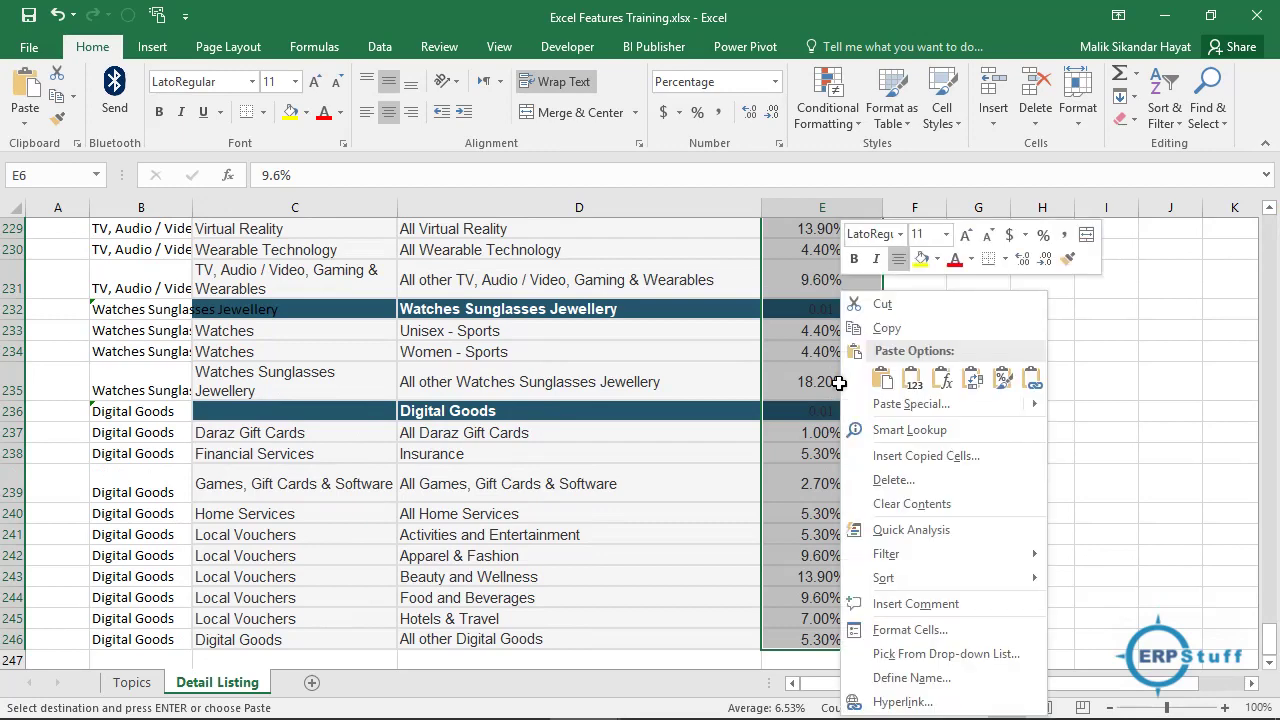
click(900, 406)
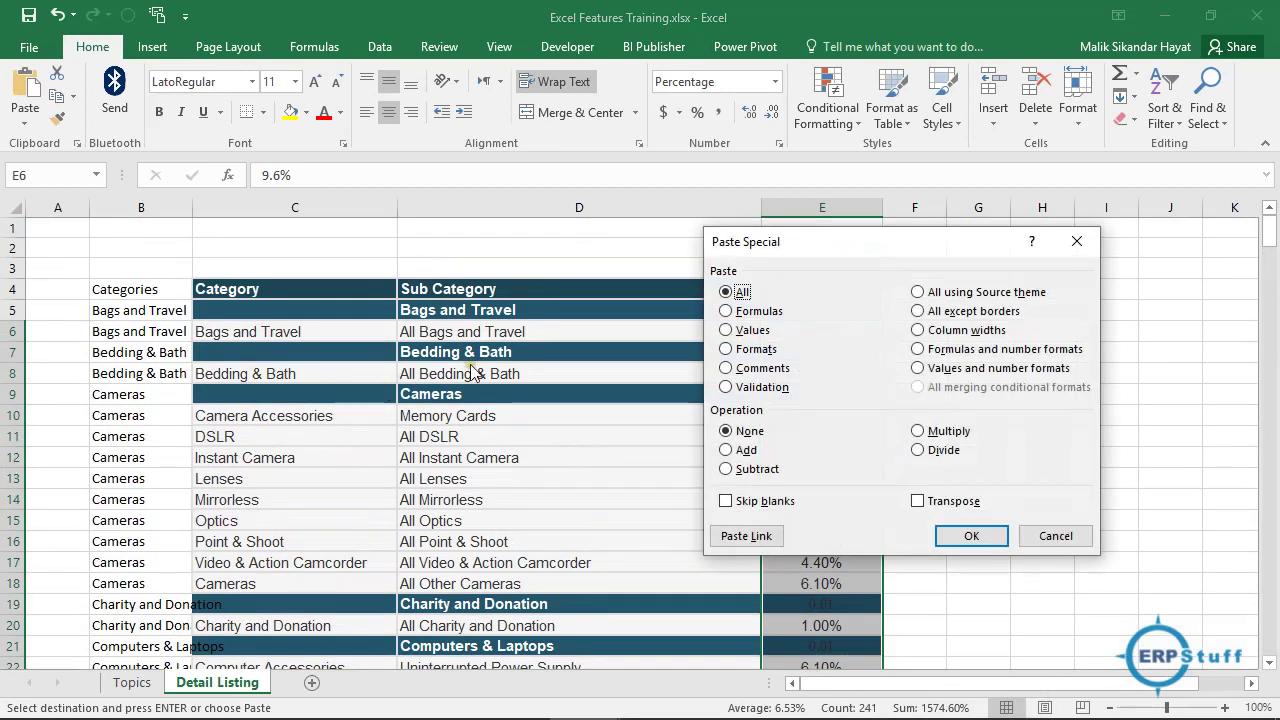
click(740, 331)
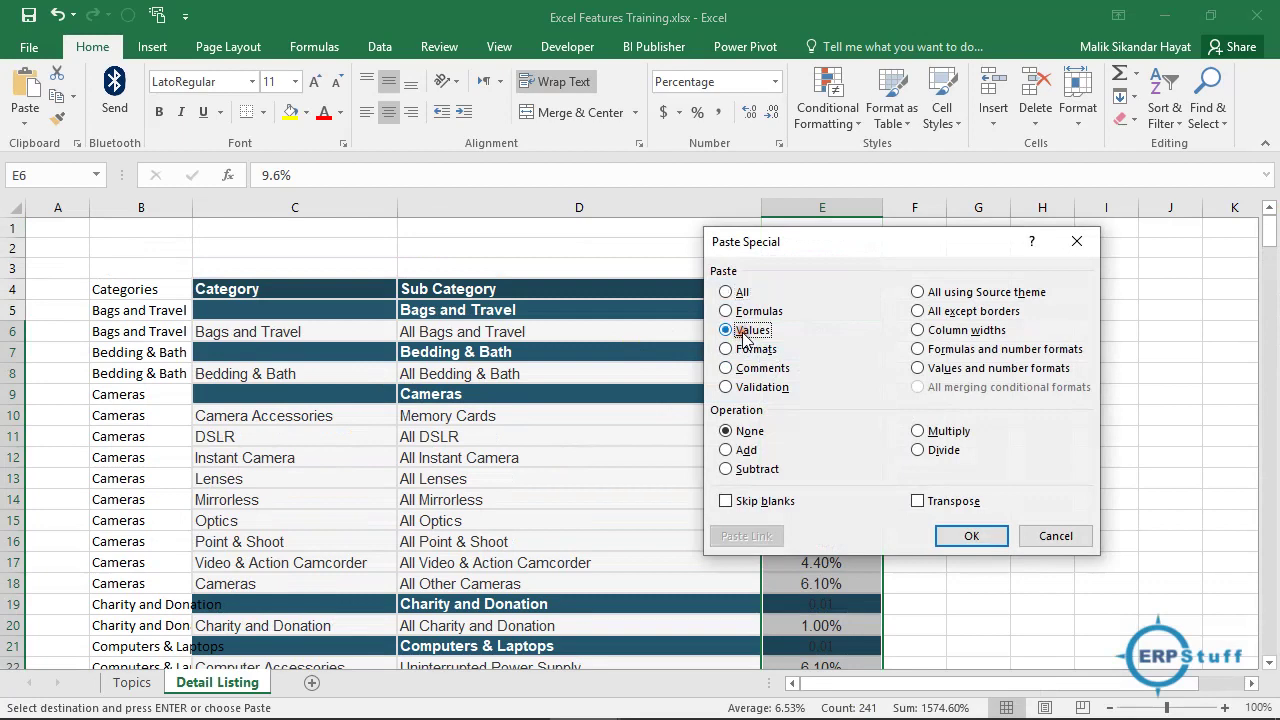
click(741, 450)
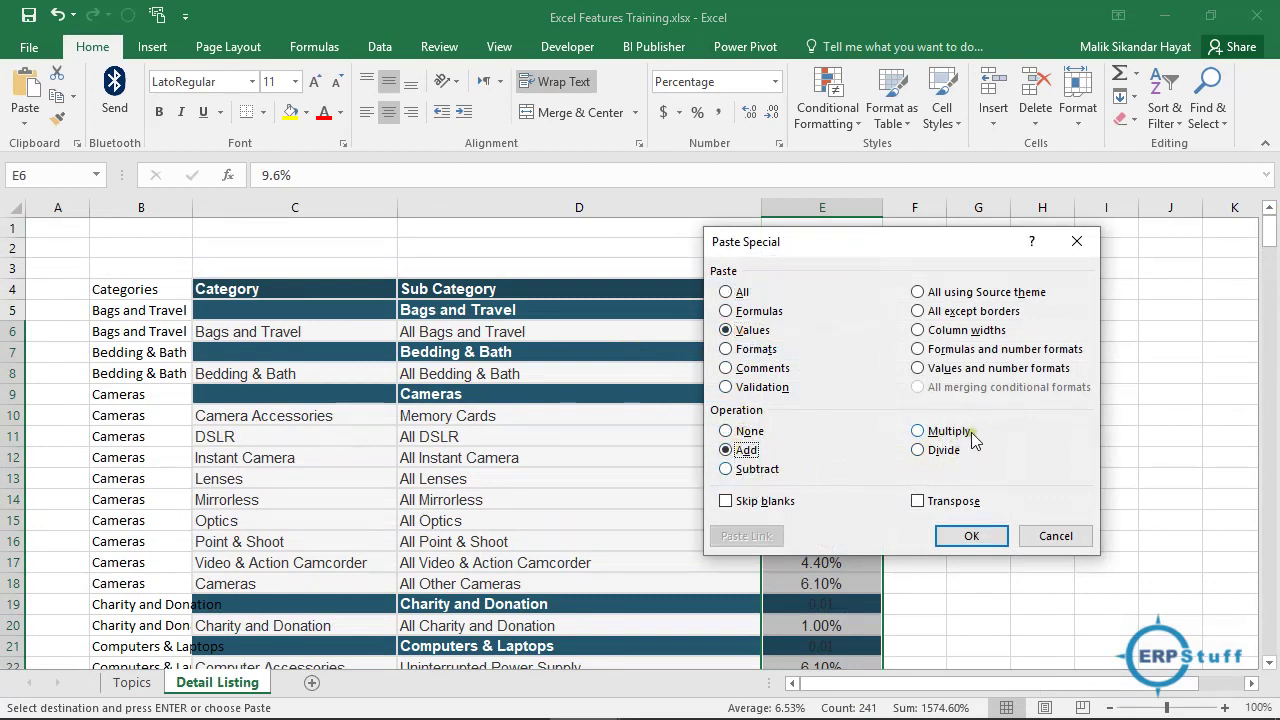
click(968, 538)
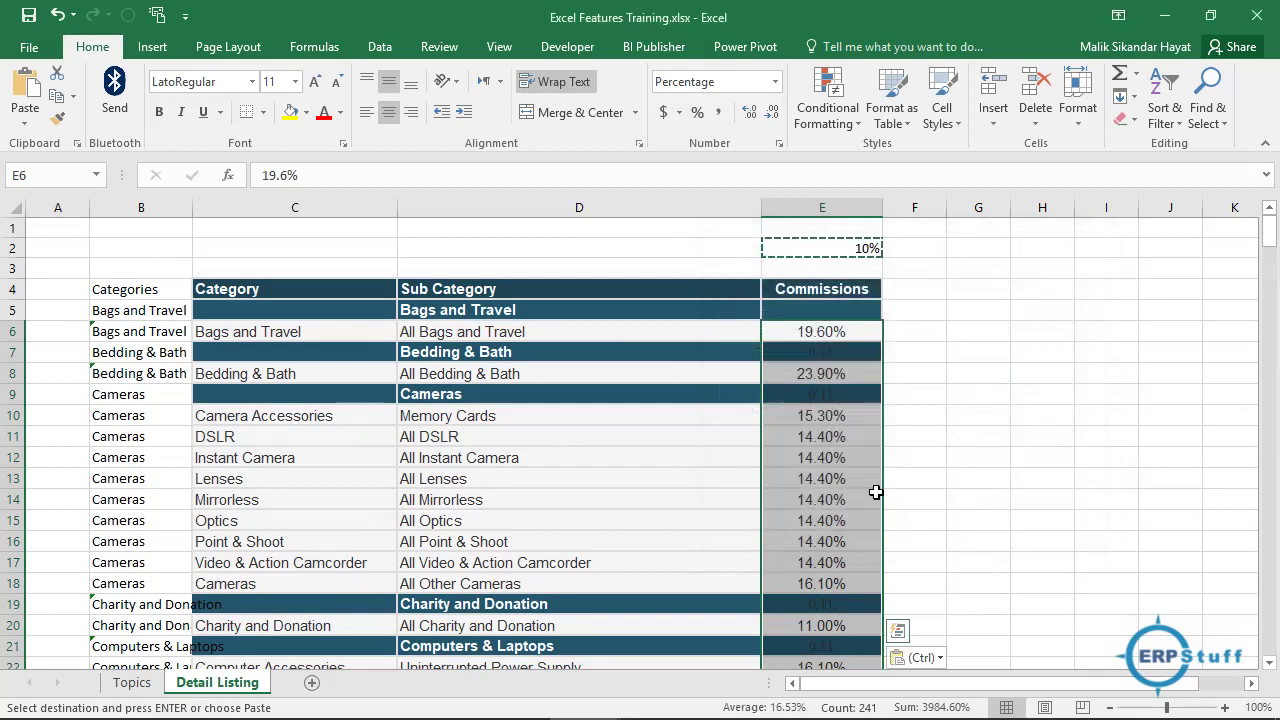
click(992, 437)
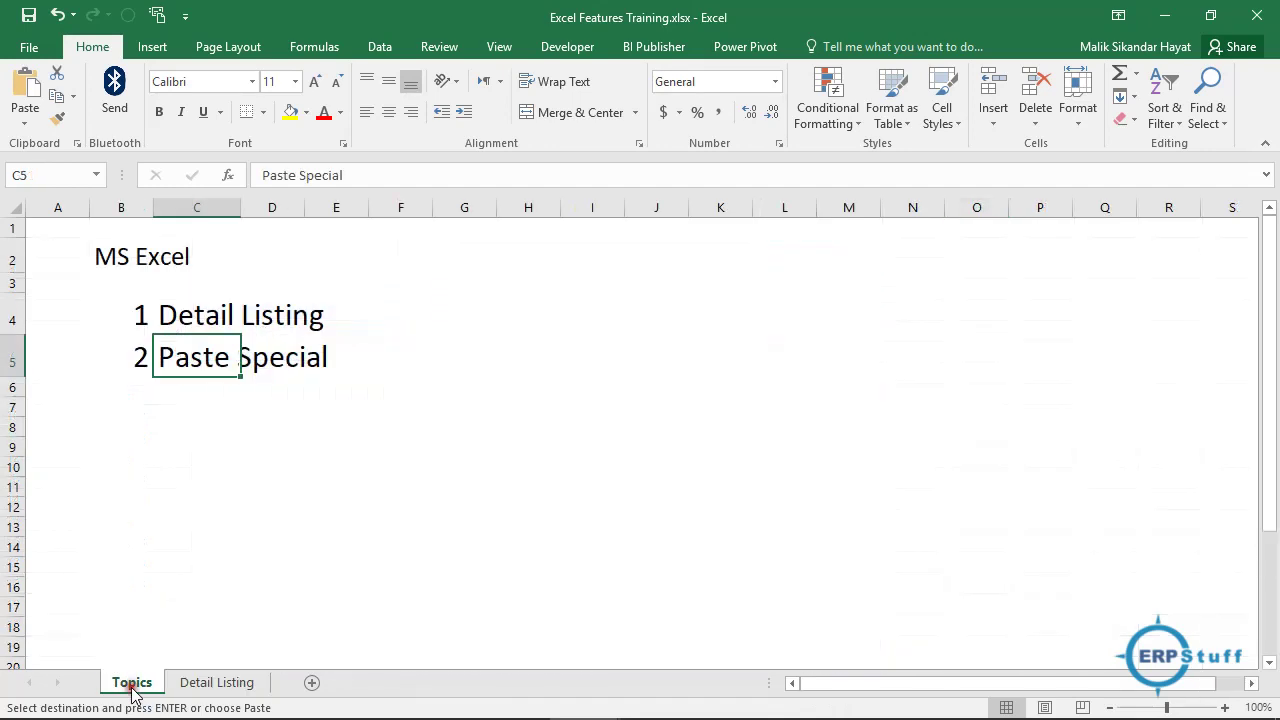
click(131, 682)
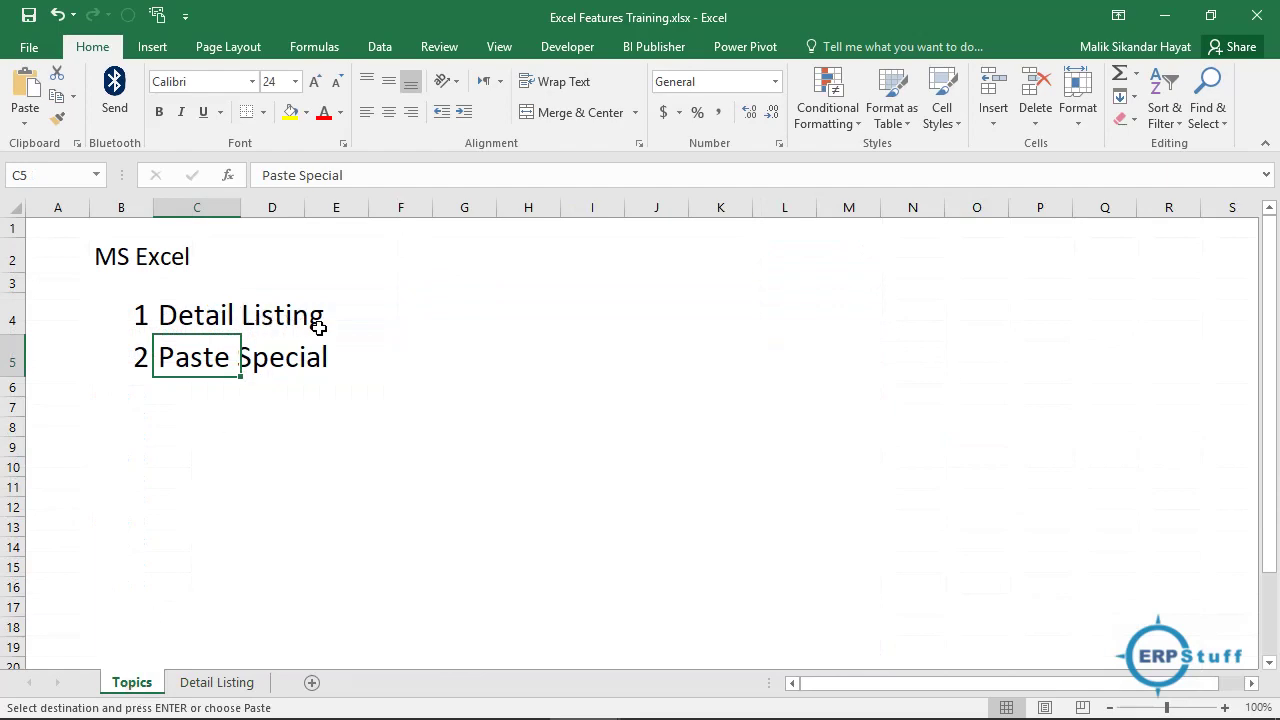
click(220, 682)
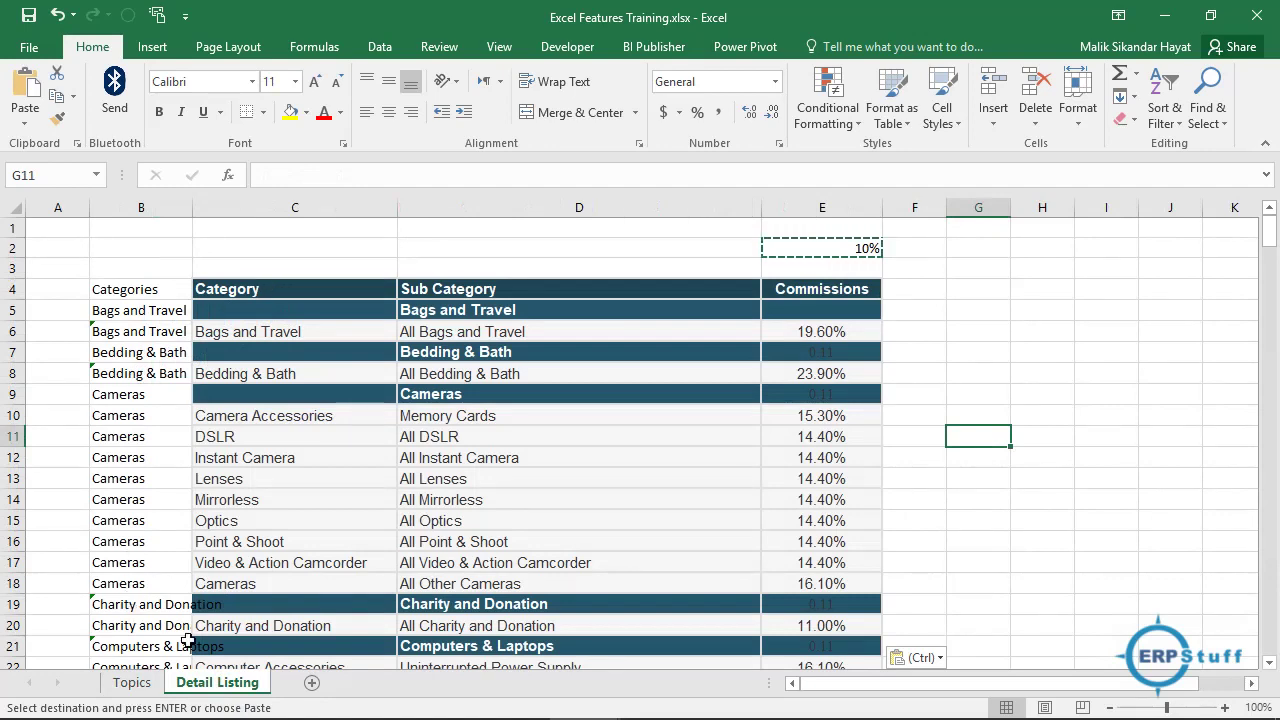
click(131, 682)
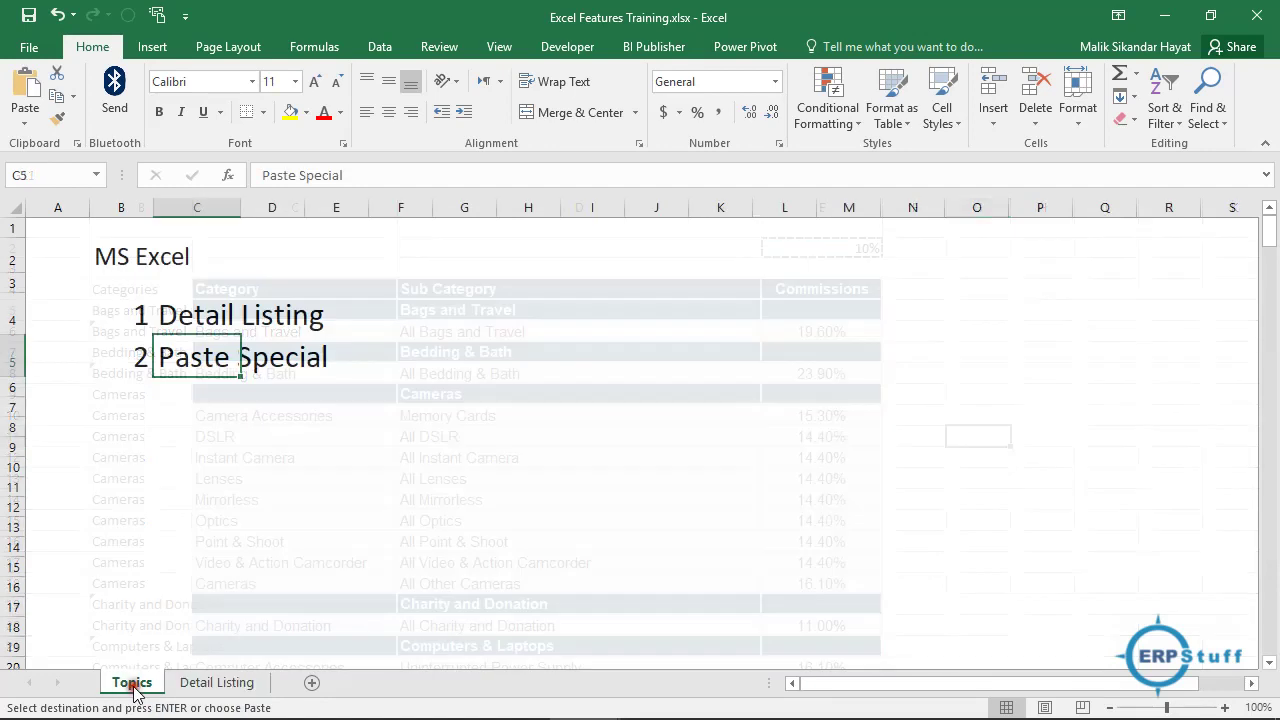
click(78, 312)
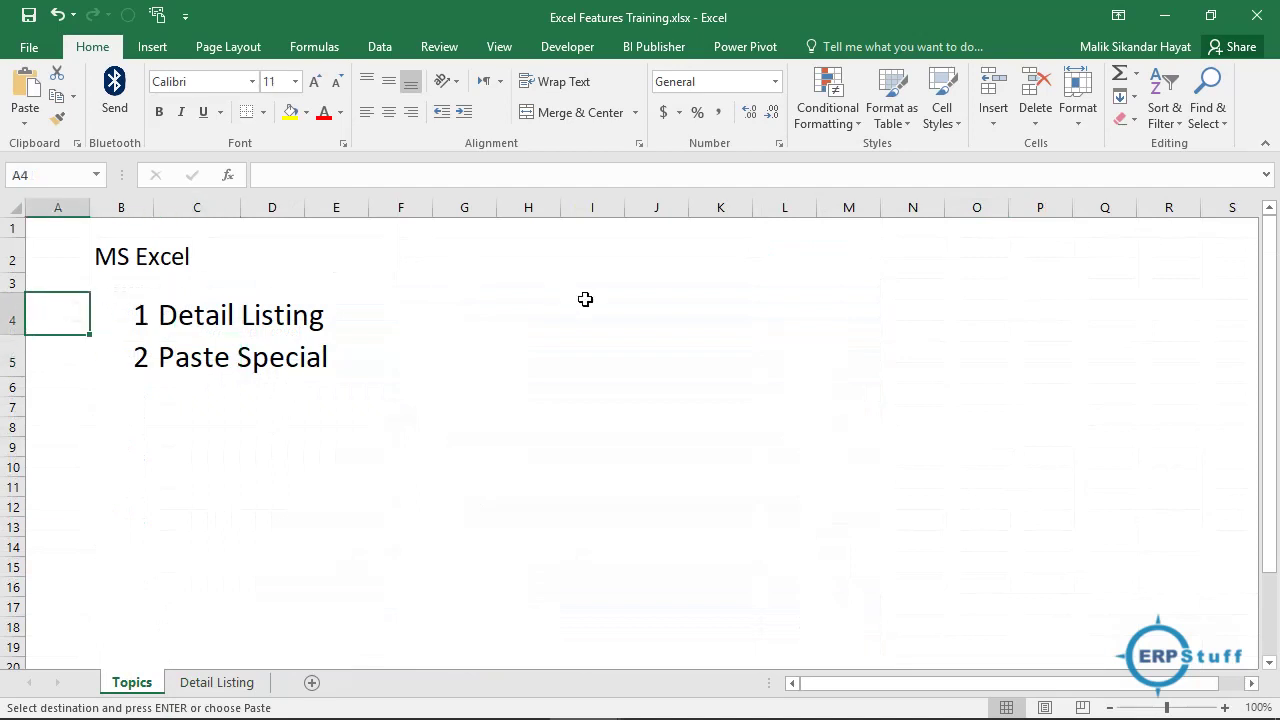